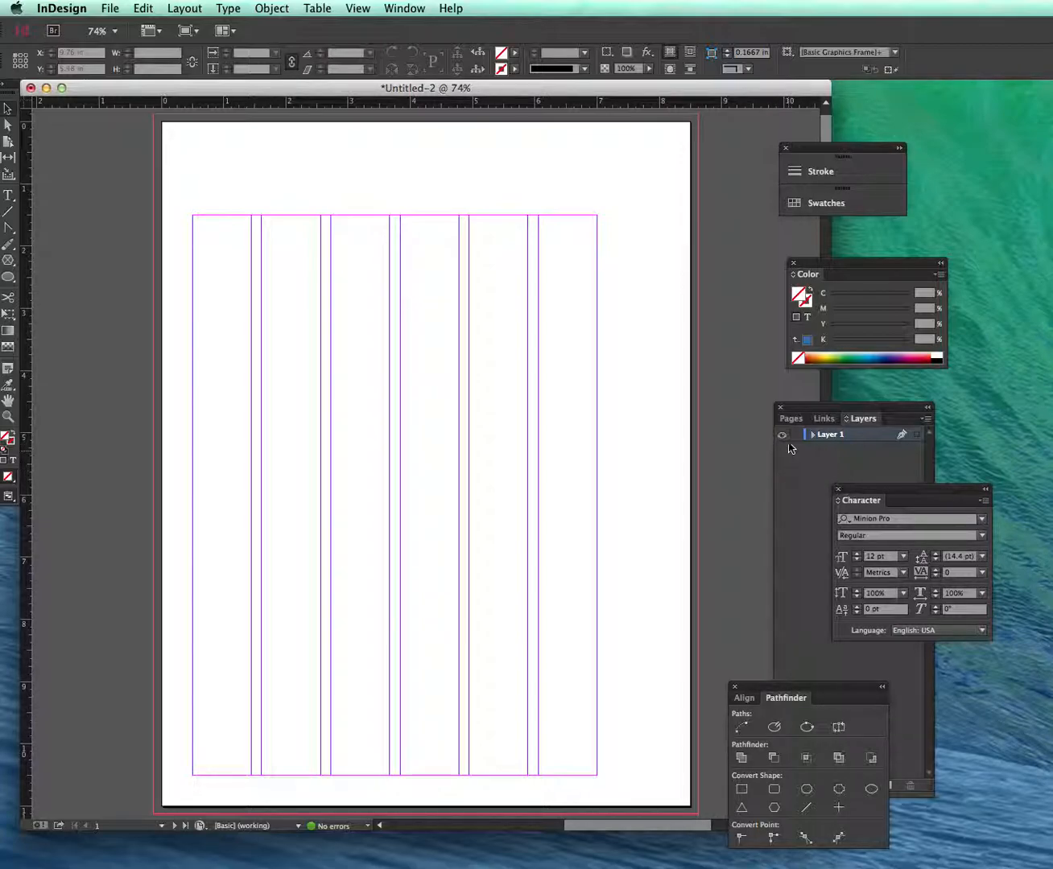
Step: Move the Layers panel group clear of the others and display the document's Pages list
drag(803, 416, 760, 392)
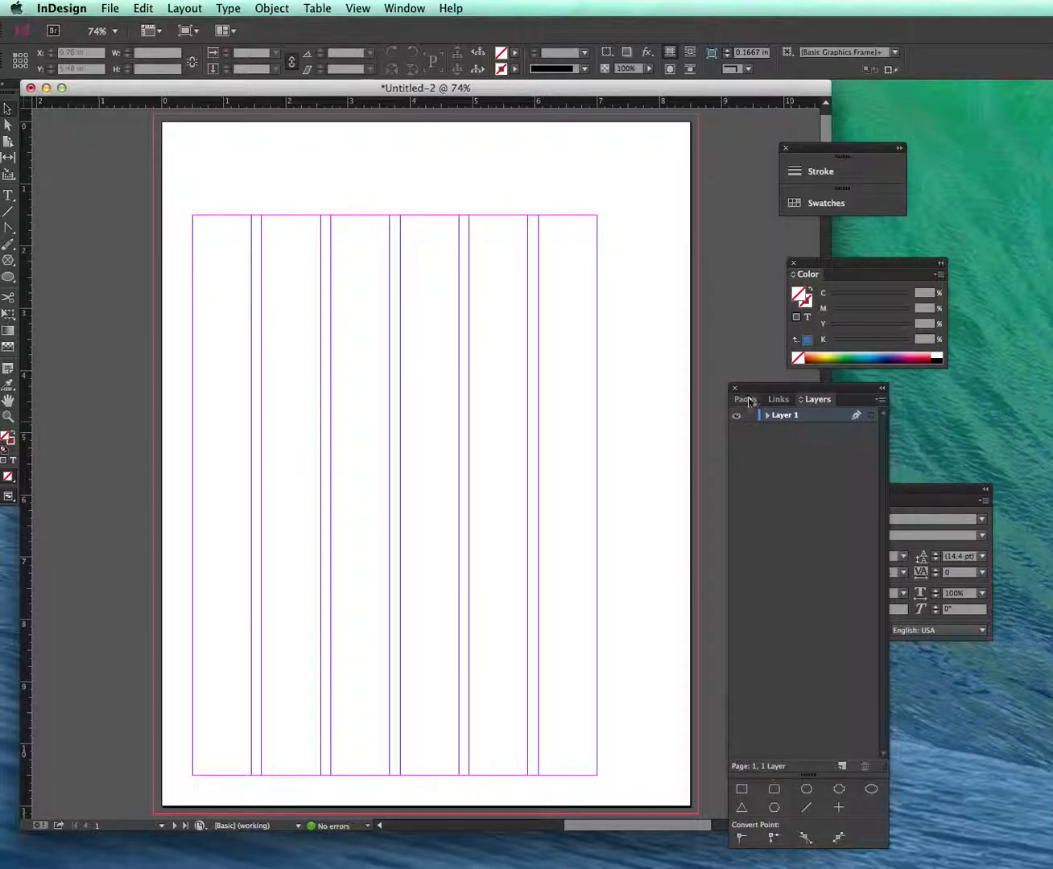
click(415, 9)
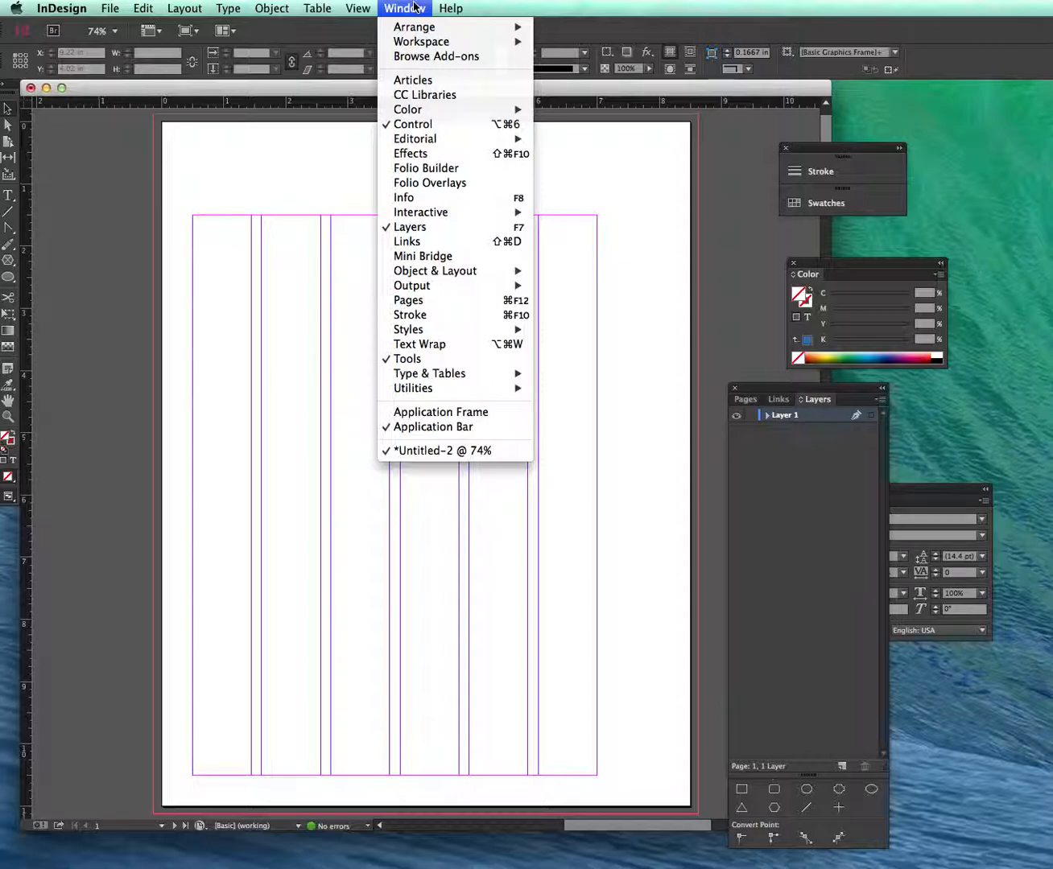
click(755, 395)
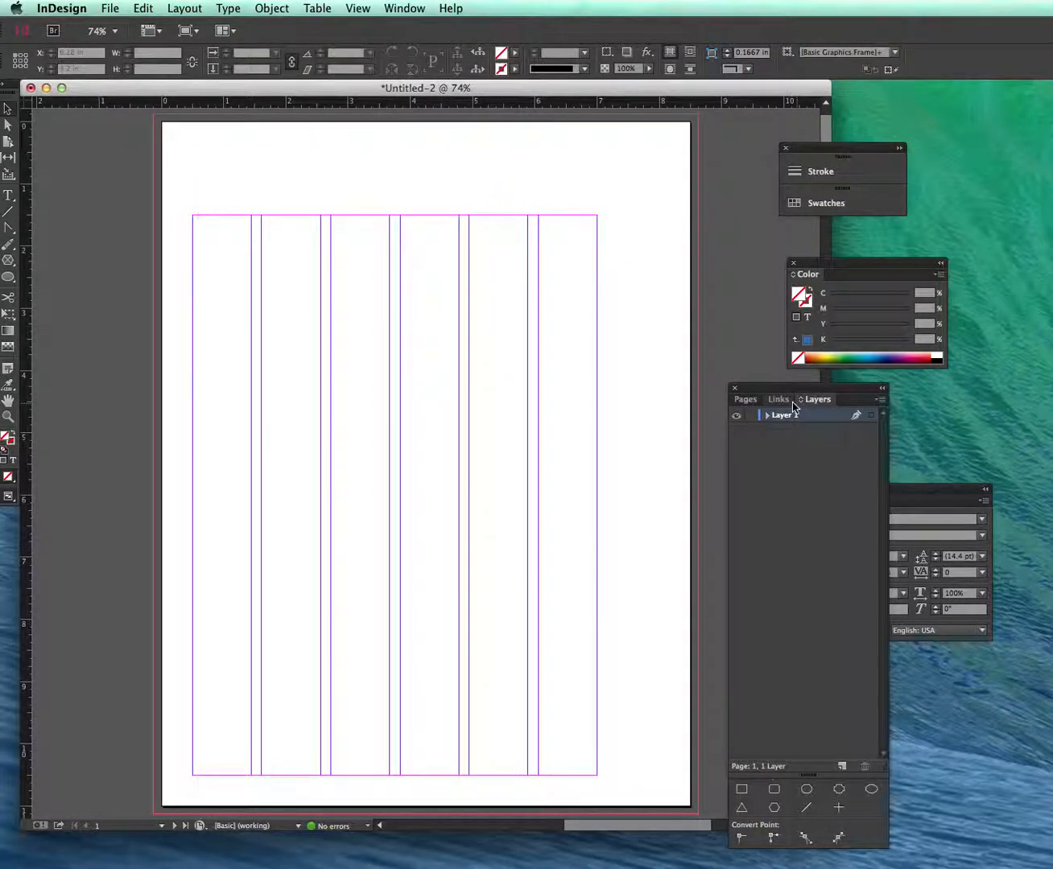
click(744, 400)
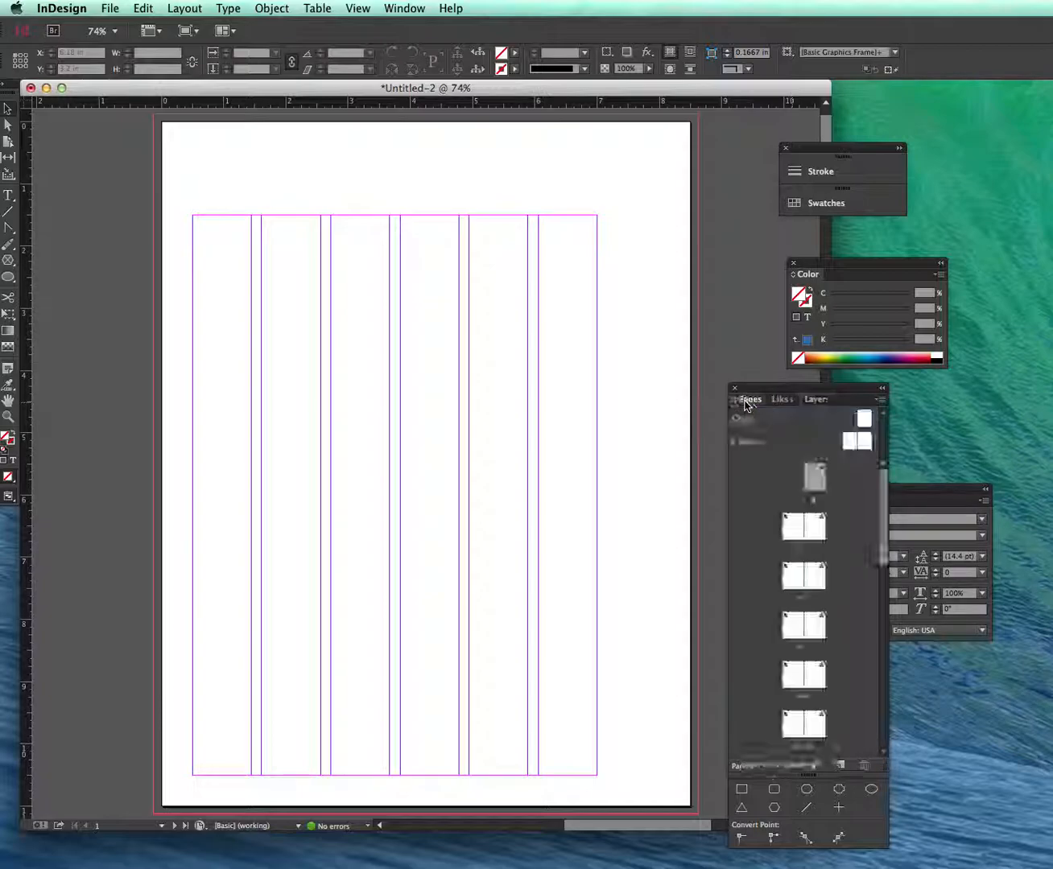
drag(881, 509, 888, 463)
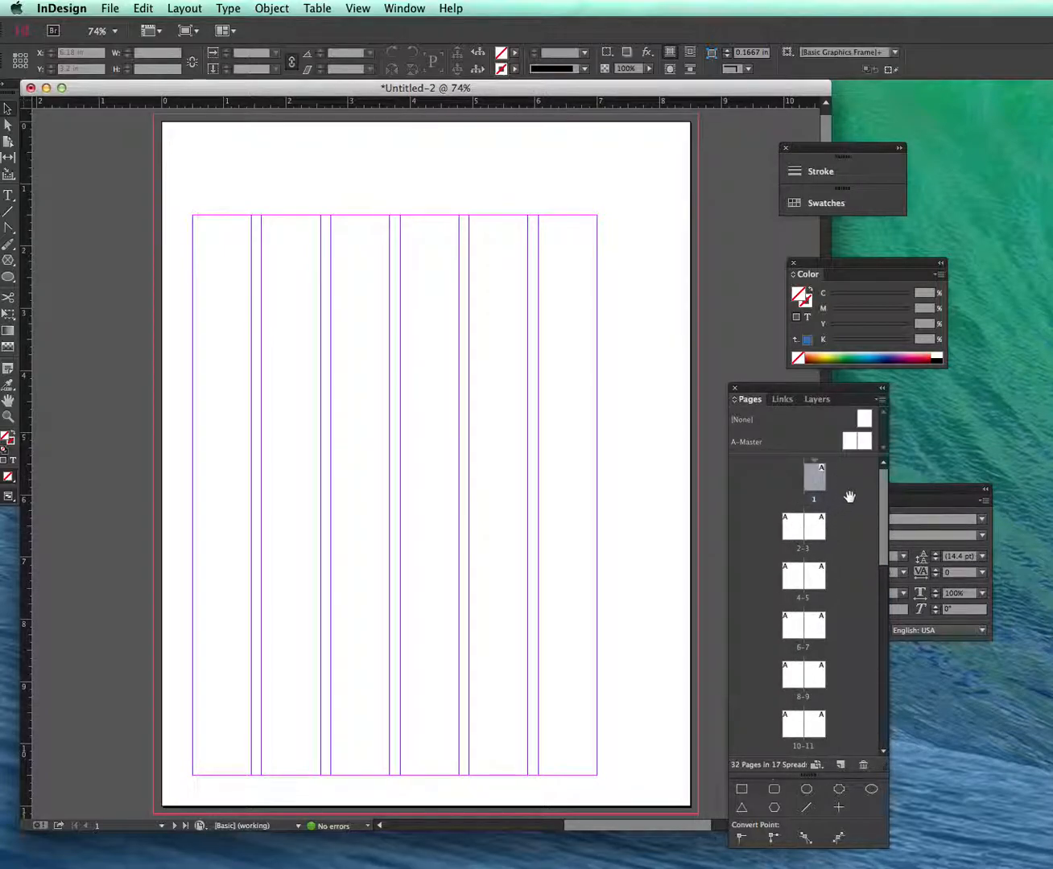
Step: Go to the 2-3 spread to view its layout, then return to page 1 and centre it
drag(822, 491, 821, 488)
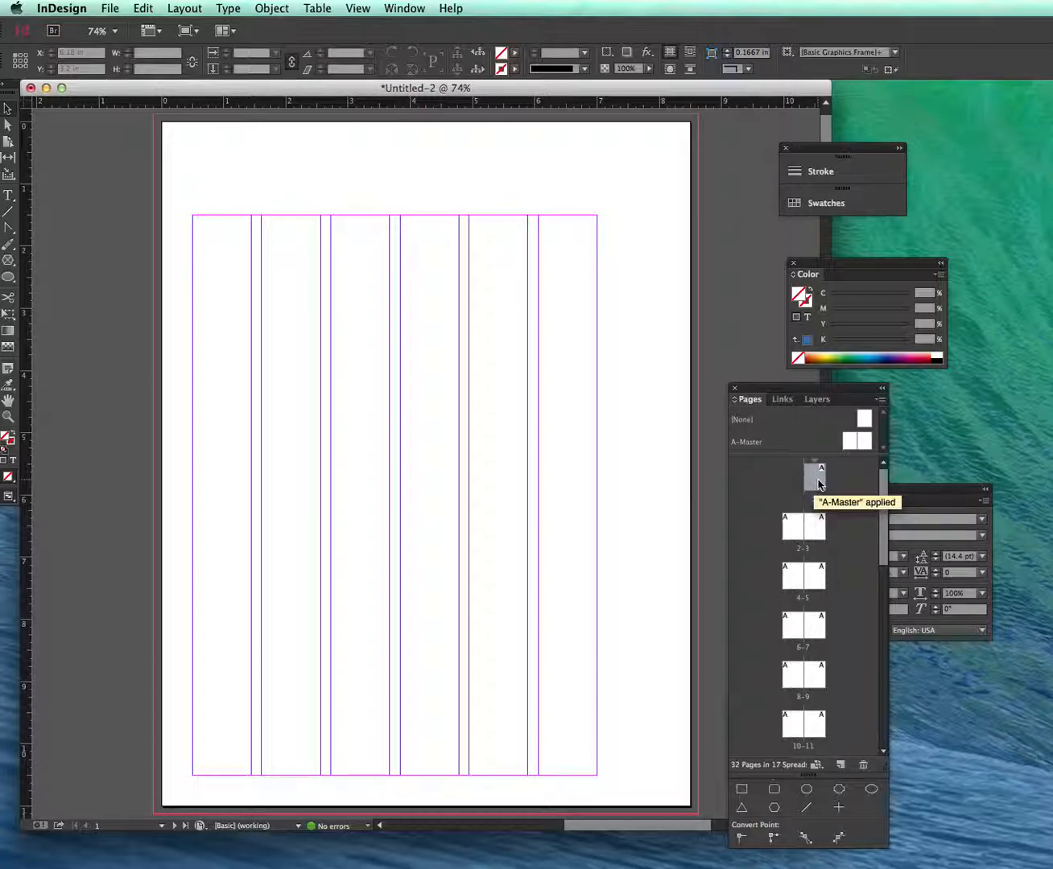
double_click(788, 530)
drag(583, 826, 629, 827)
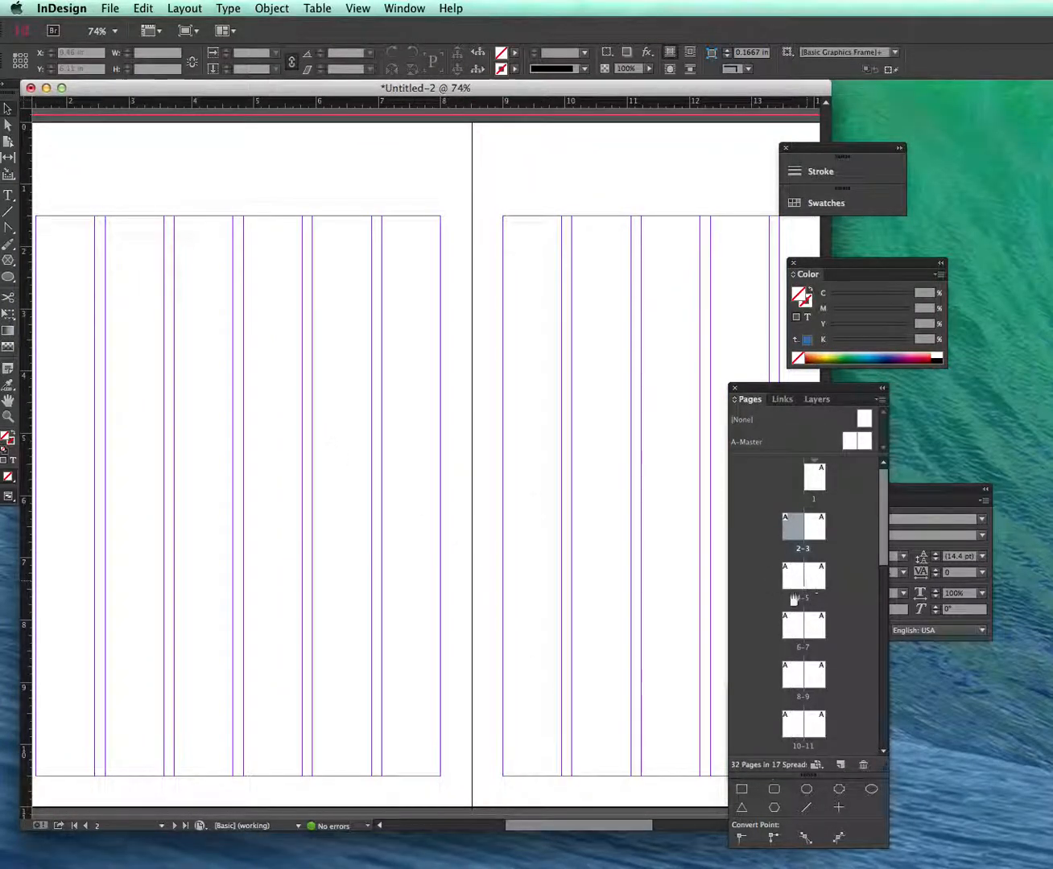
double_click(816, 479)
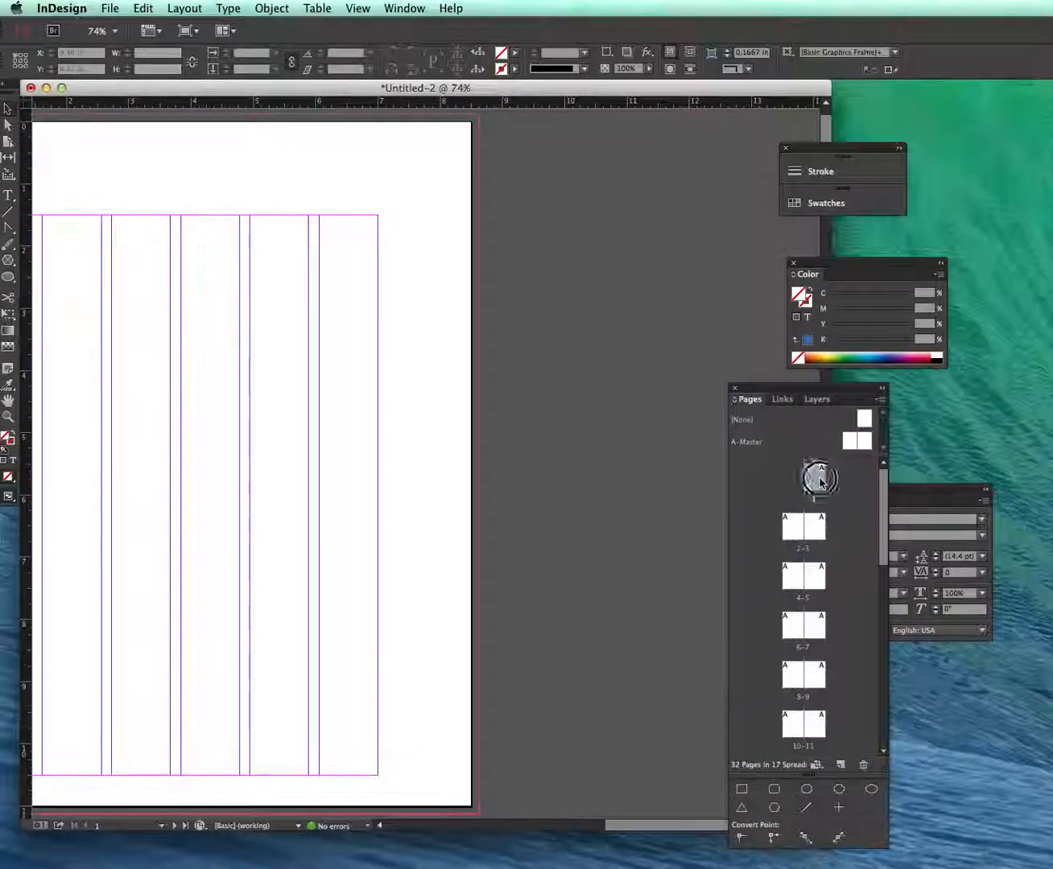
drag(650, 822, 606, 828)
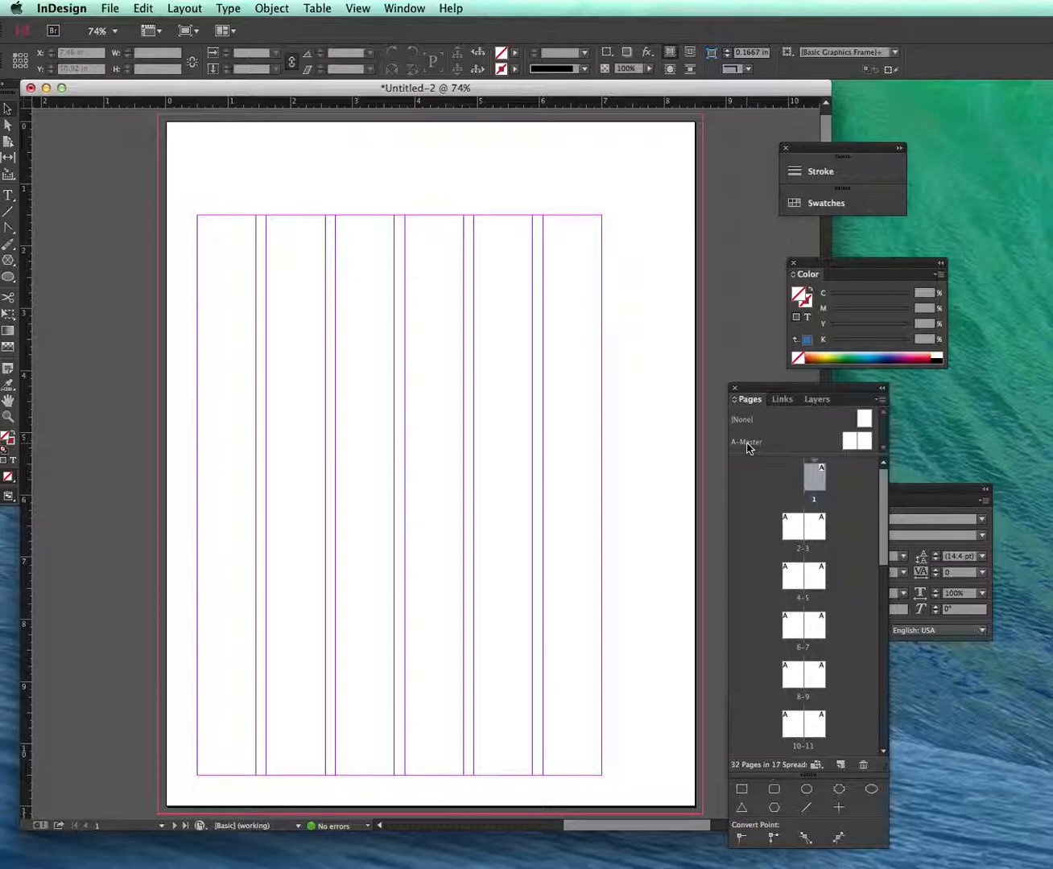
Step: Open the A-Master spread for editing
alt+click(852, 447)
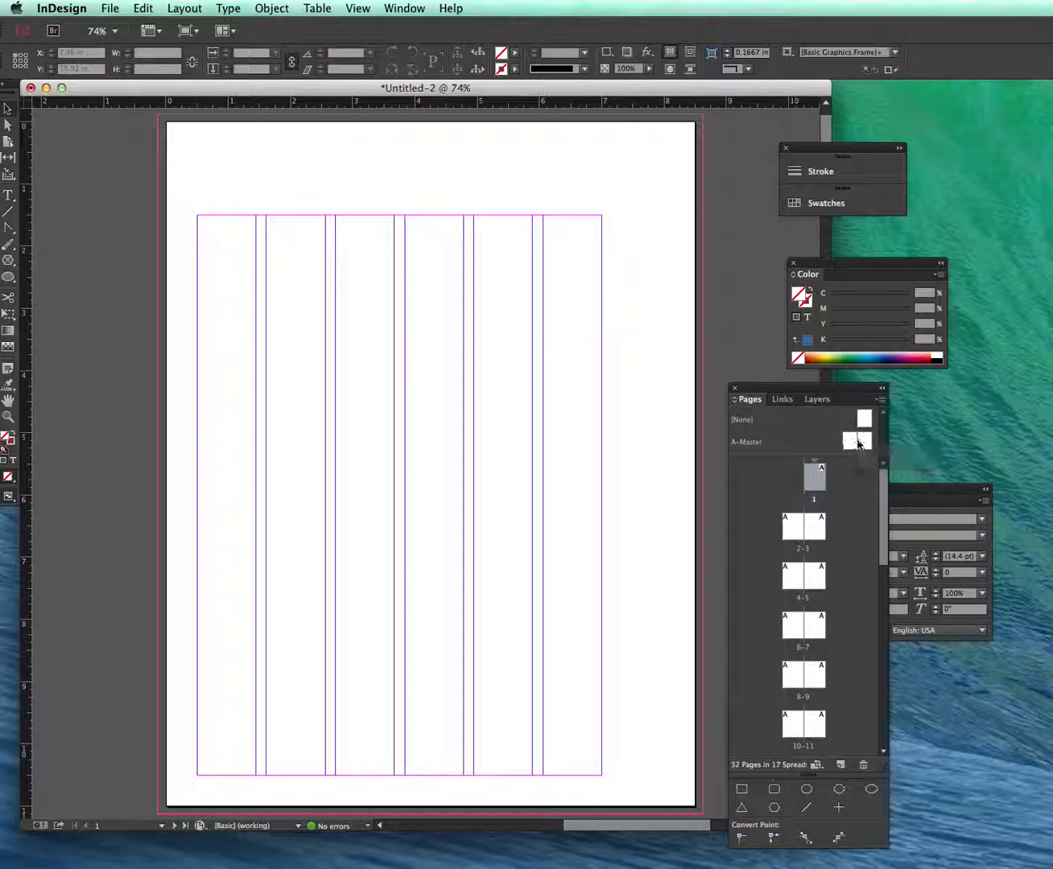
drag(858, 444, 833, 456)
double_click(853, 441)
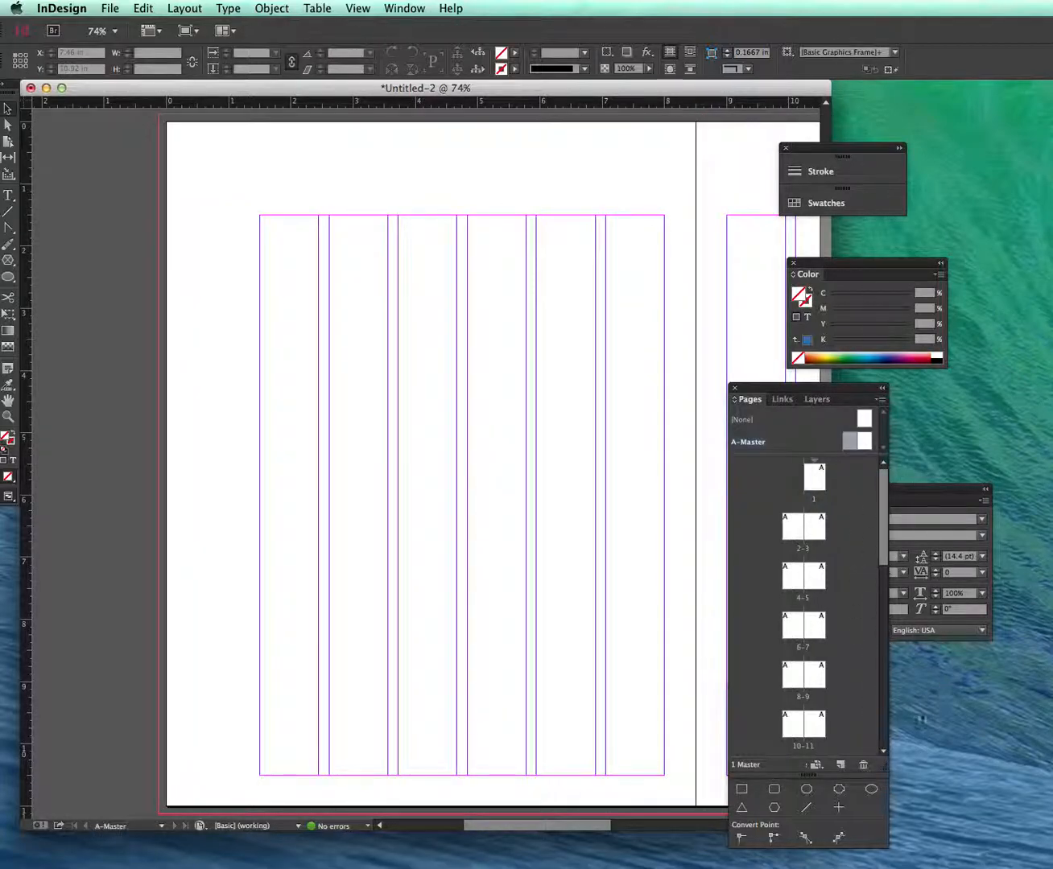
Step: Close the Pathfinder panel, enlarge the document window to fit the master spread, and move the Pages and Color panels aside
drag(821, 393, 1044, 436)
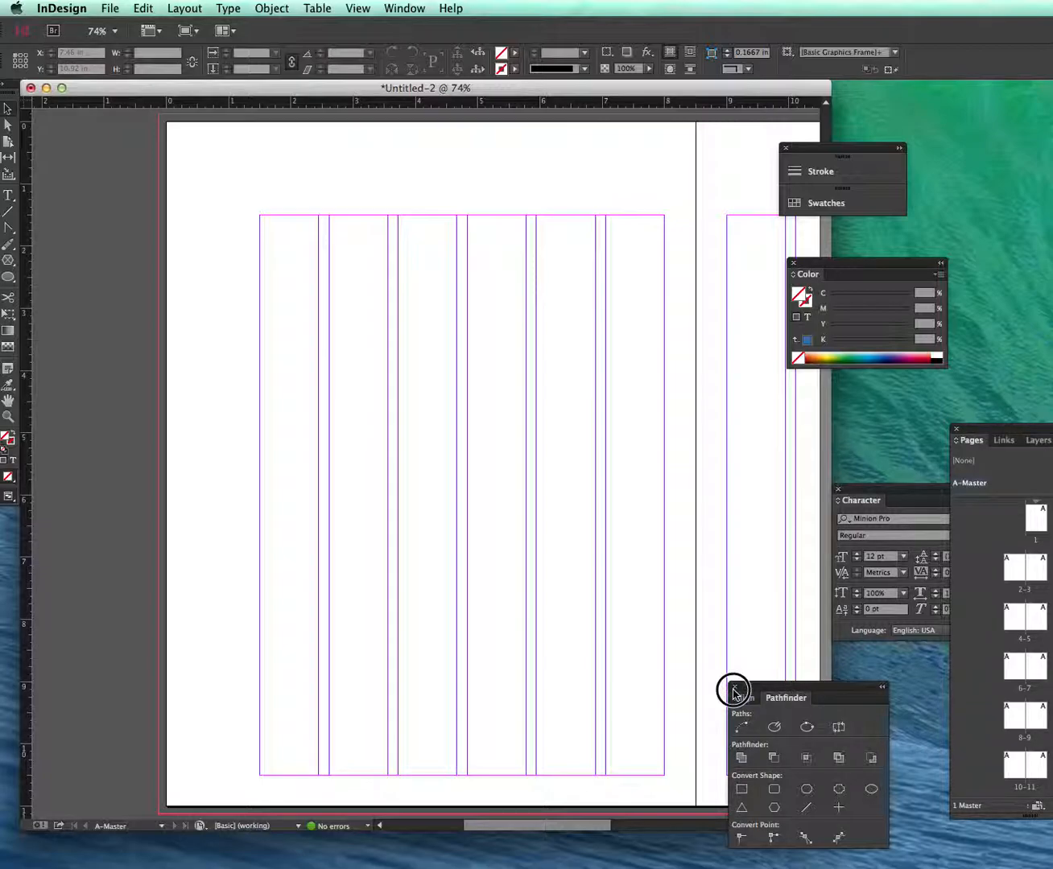
click(734, 689)
drag(828, 832, 1043, 859)
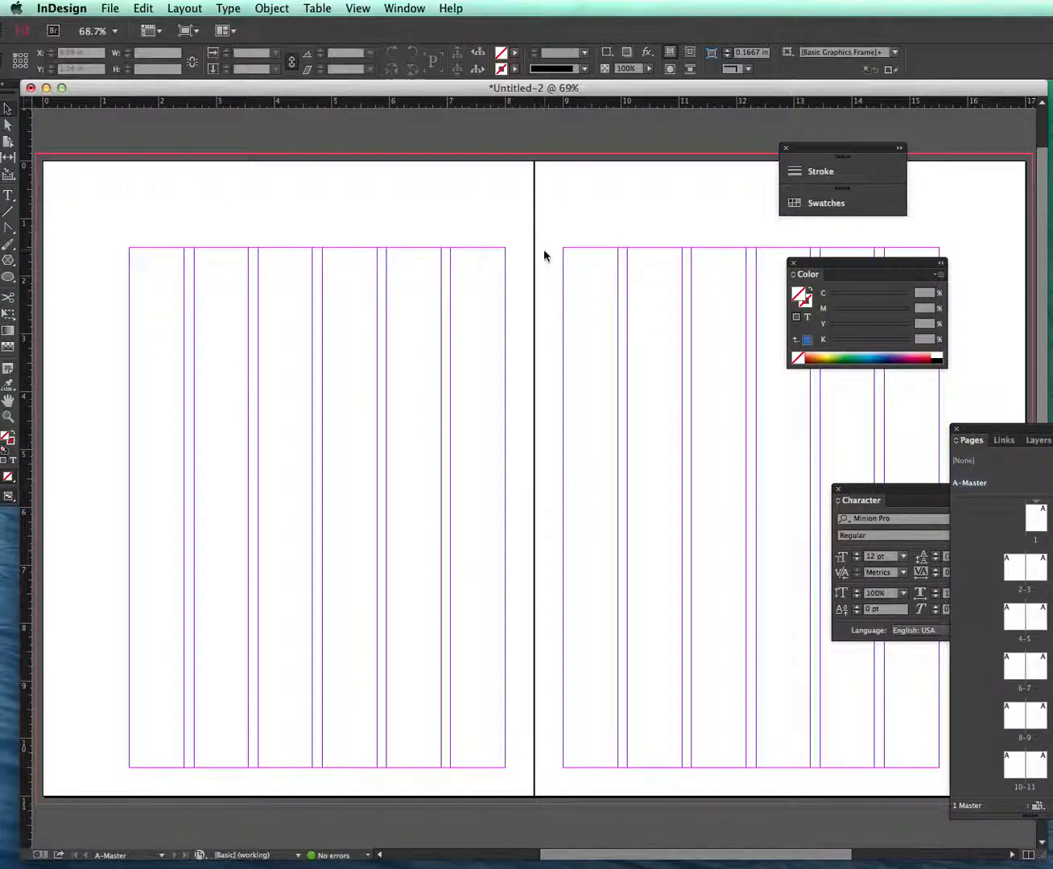
drag(1002, 428, 934, 433)
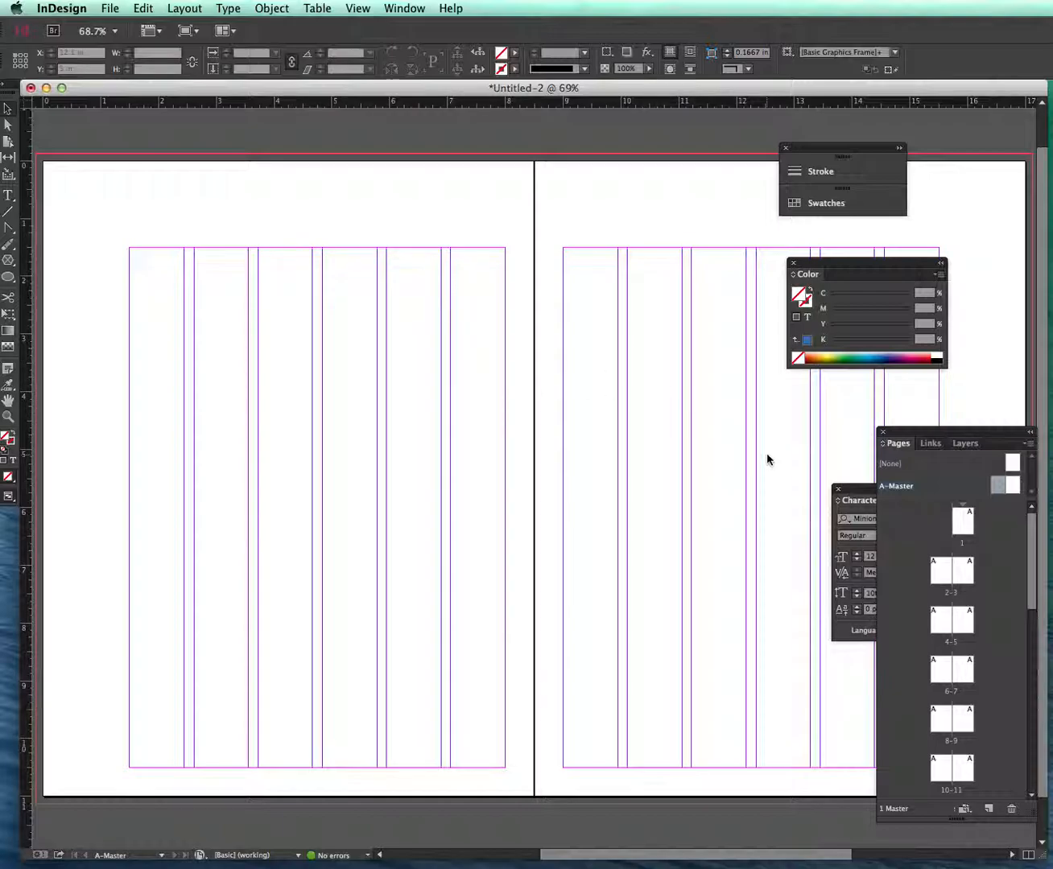
drag(965, 632, 950, 694)
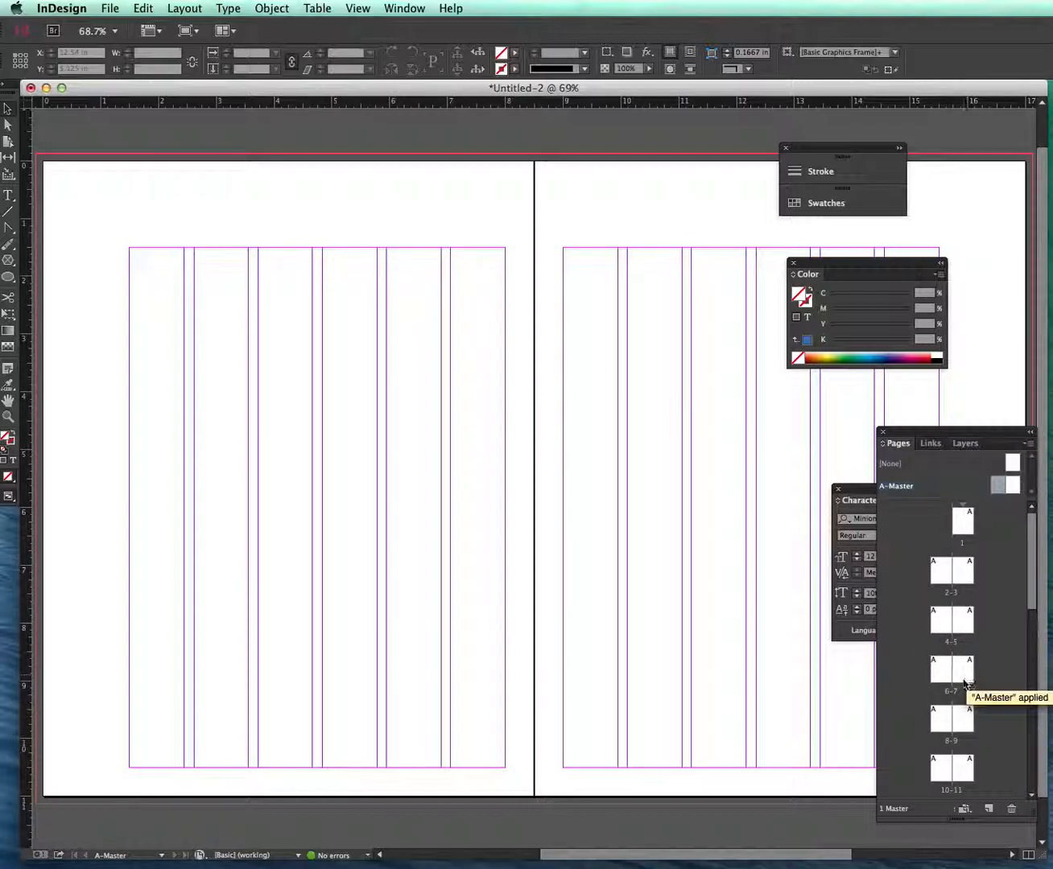
drag(861, 263, 953, 270)
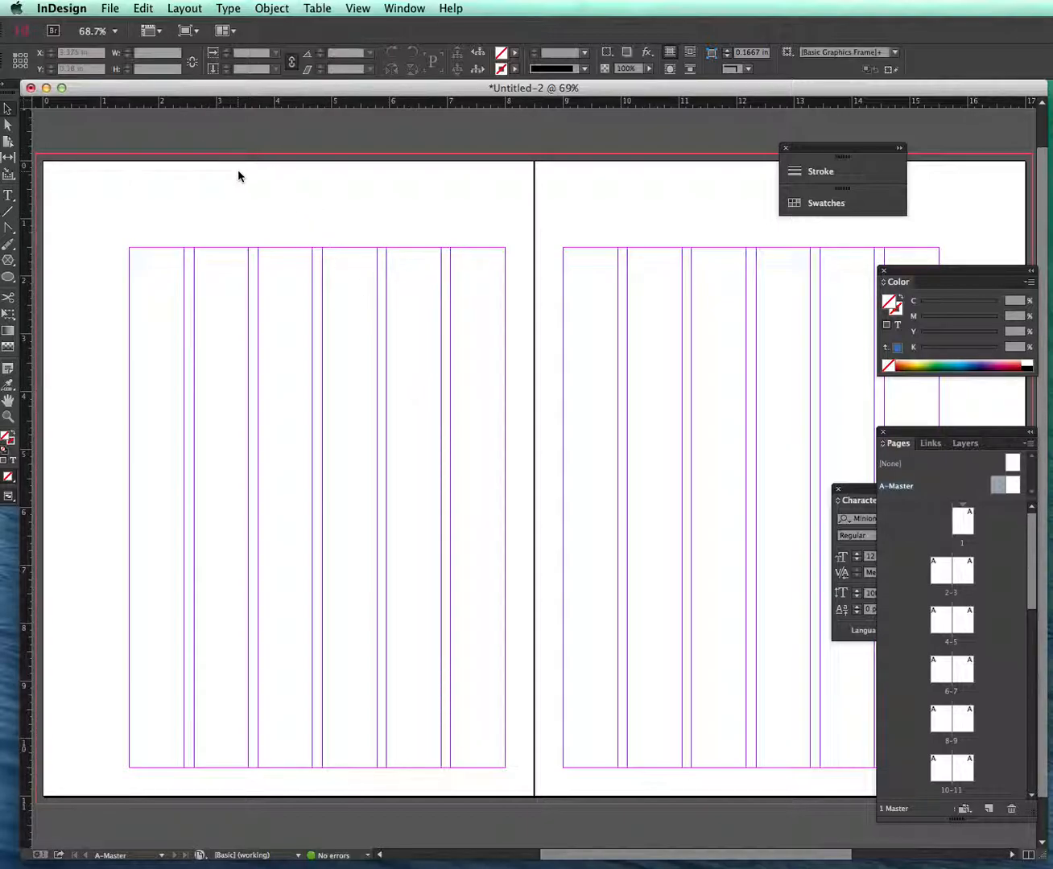
Step: Create a text frame about 2.06 by 9 in over the left master page's first two grid columns and fill it with placeholder text
click(9, 196)
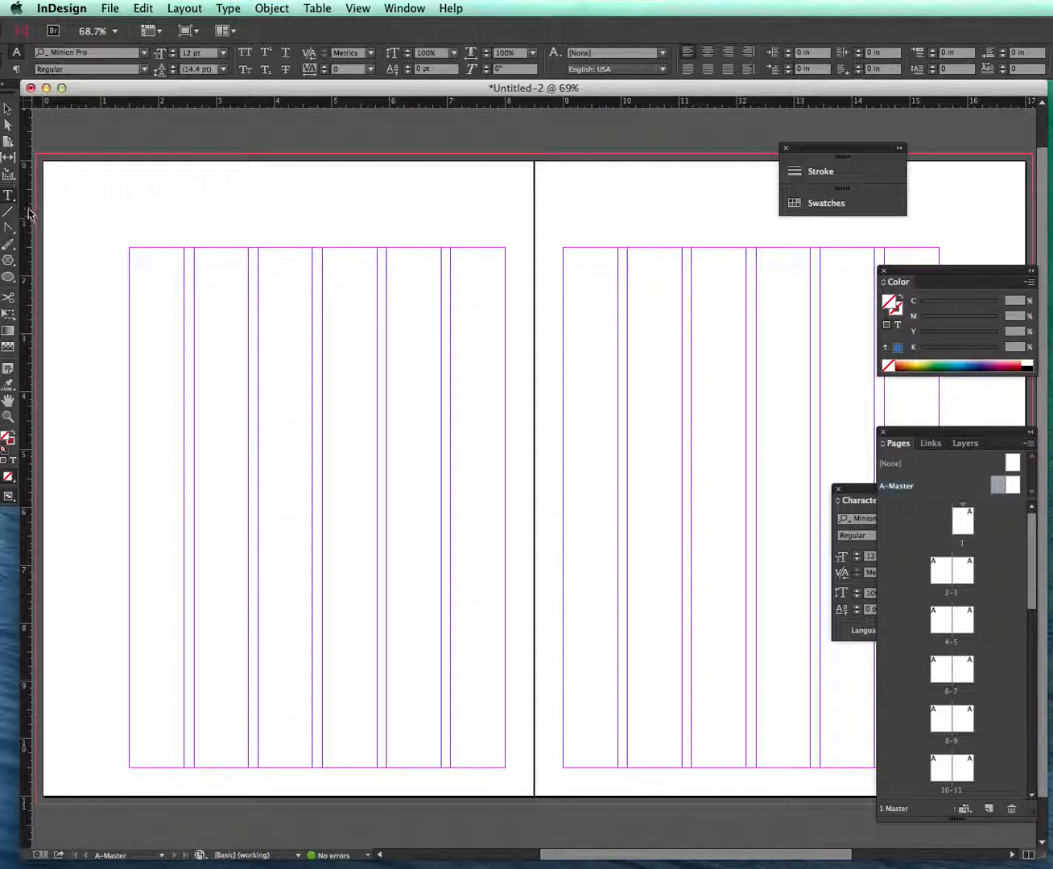
drag(132, 249, 246, 770)
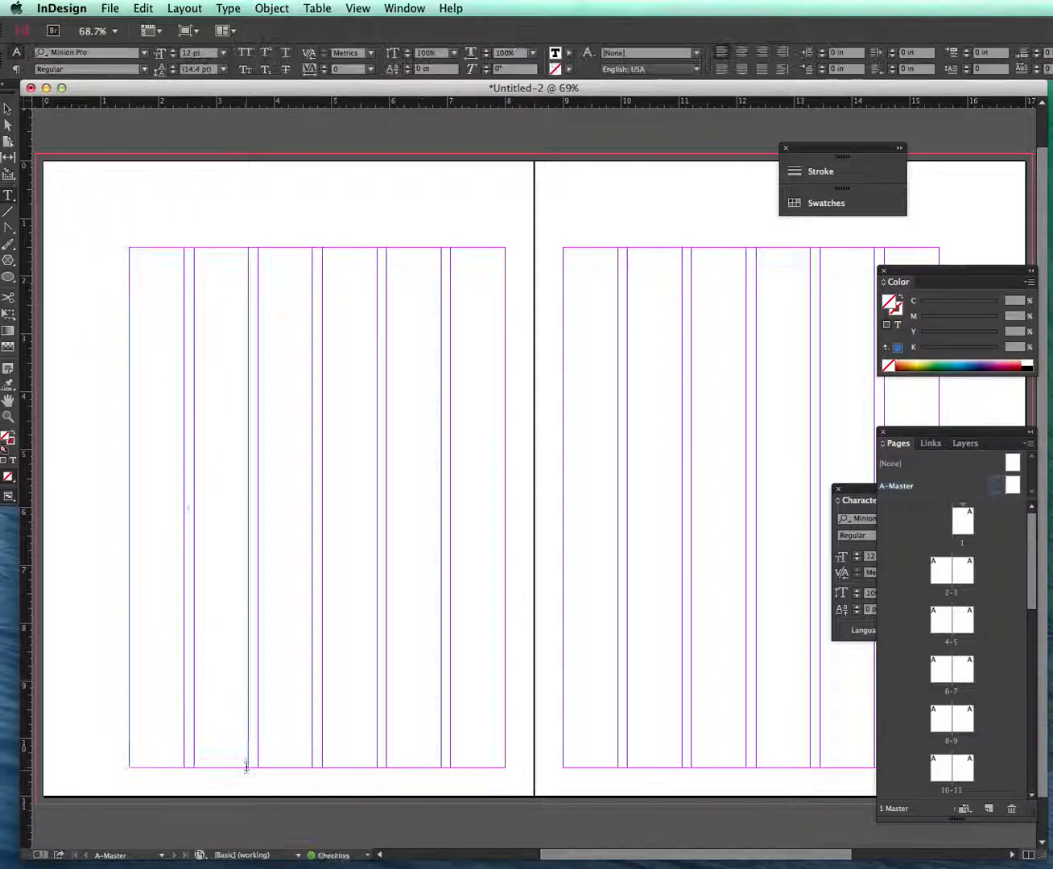
click(228, 9)
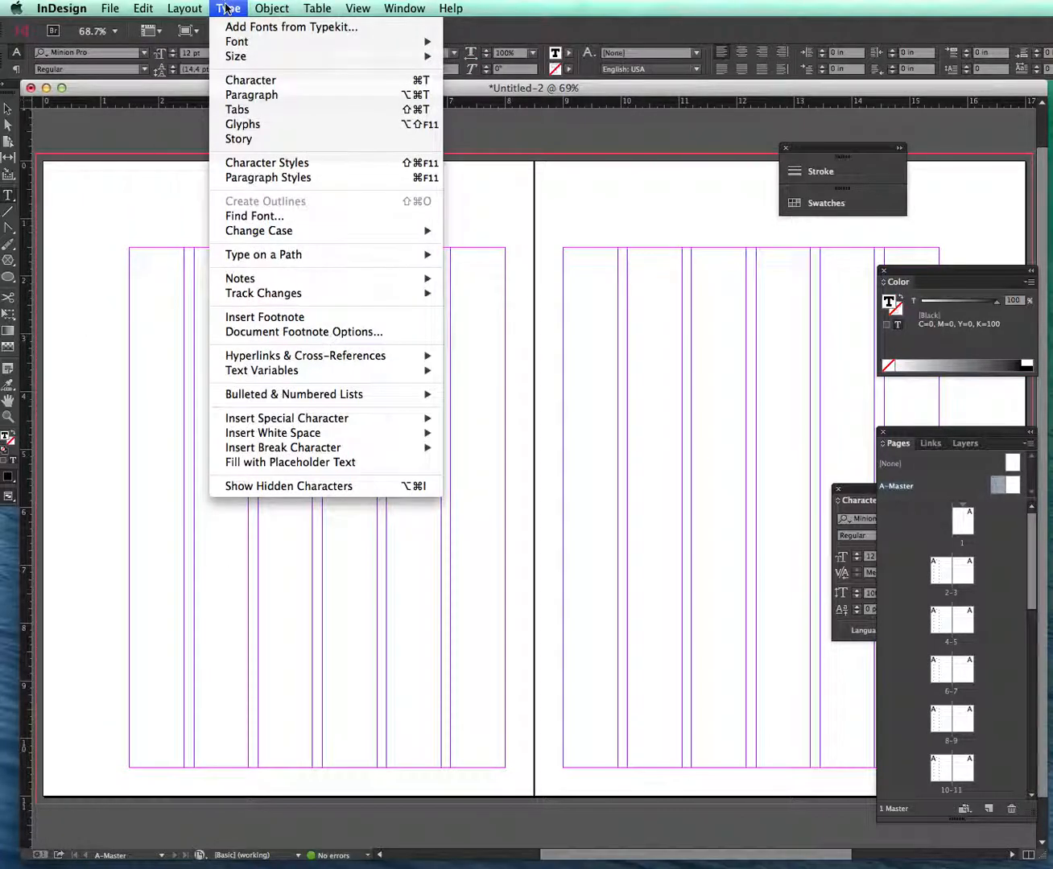
click(284, 462)
Step: Copy the placeholder text frame twice and align the copies to the middle and last column pairs of the left master page
click(7, 113)
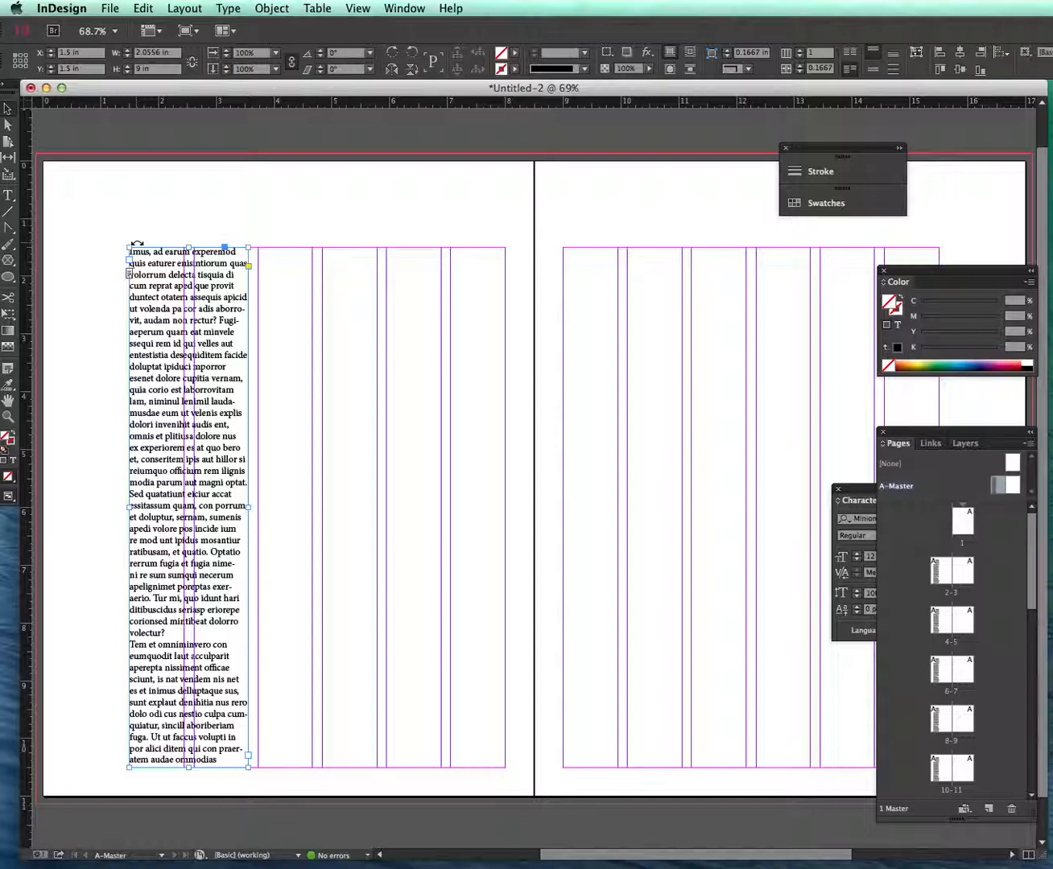
key(super+c)
key(super+v)
drag(488, 244, 280, 289)
key(super+v)
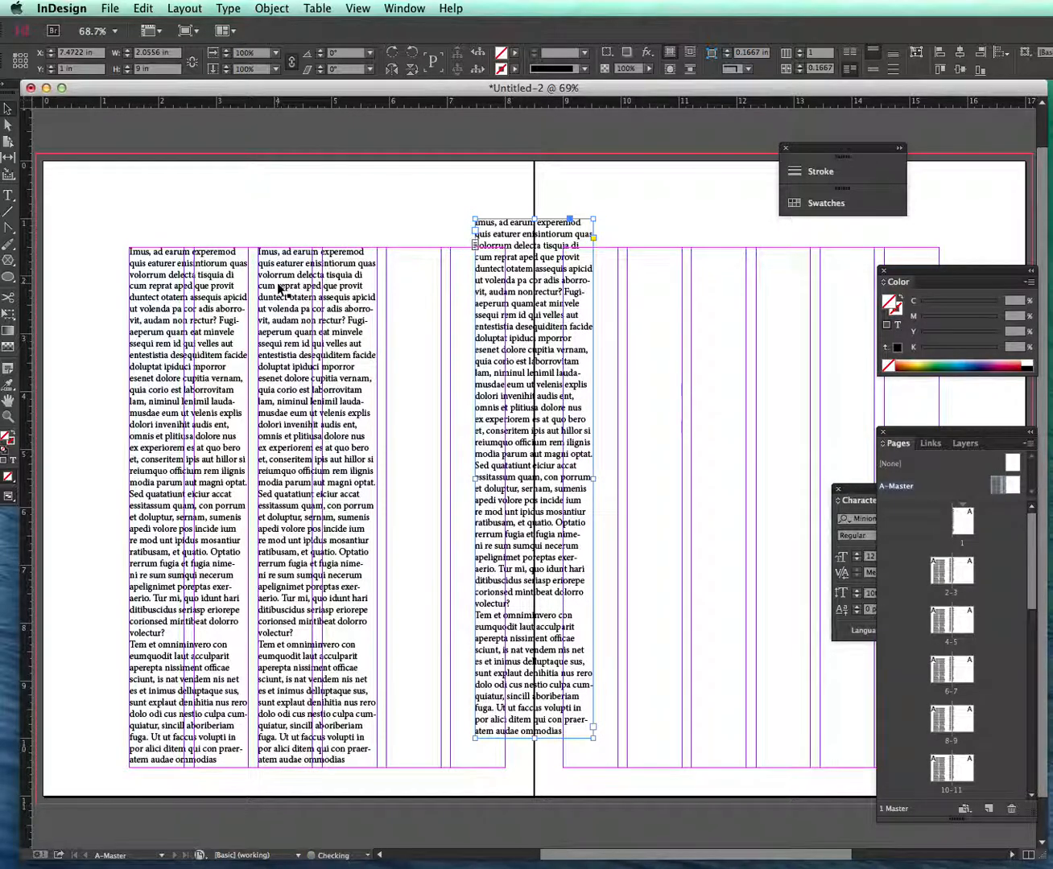
drag(486, 274, 394, 294)
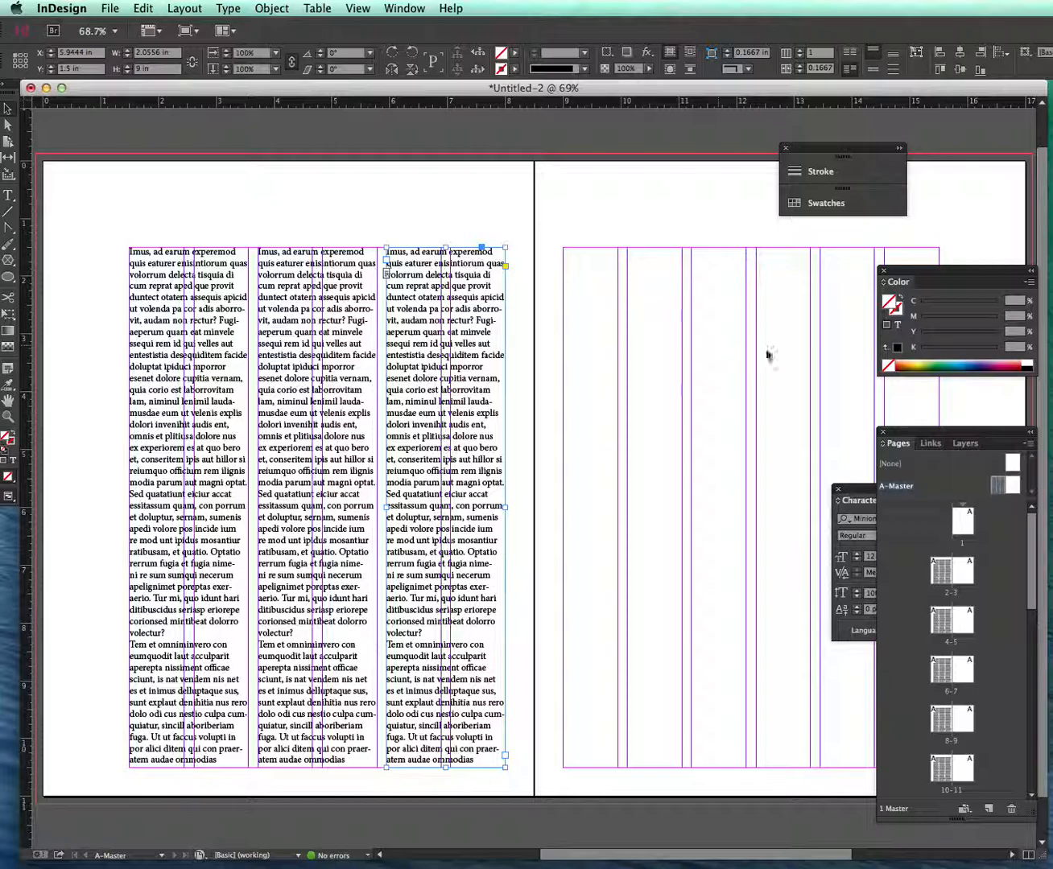
Step: Duplicate all three text frames onto the right master page, aligned to its margins and columns
click(342, 348)
shift+click(213, 327)
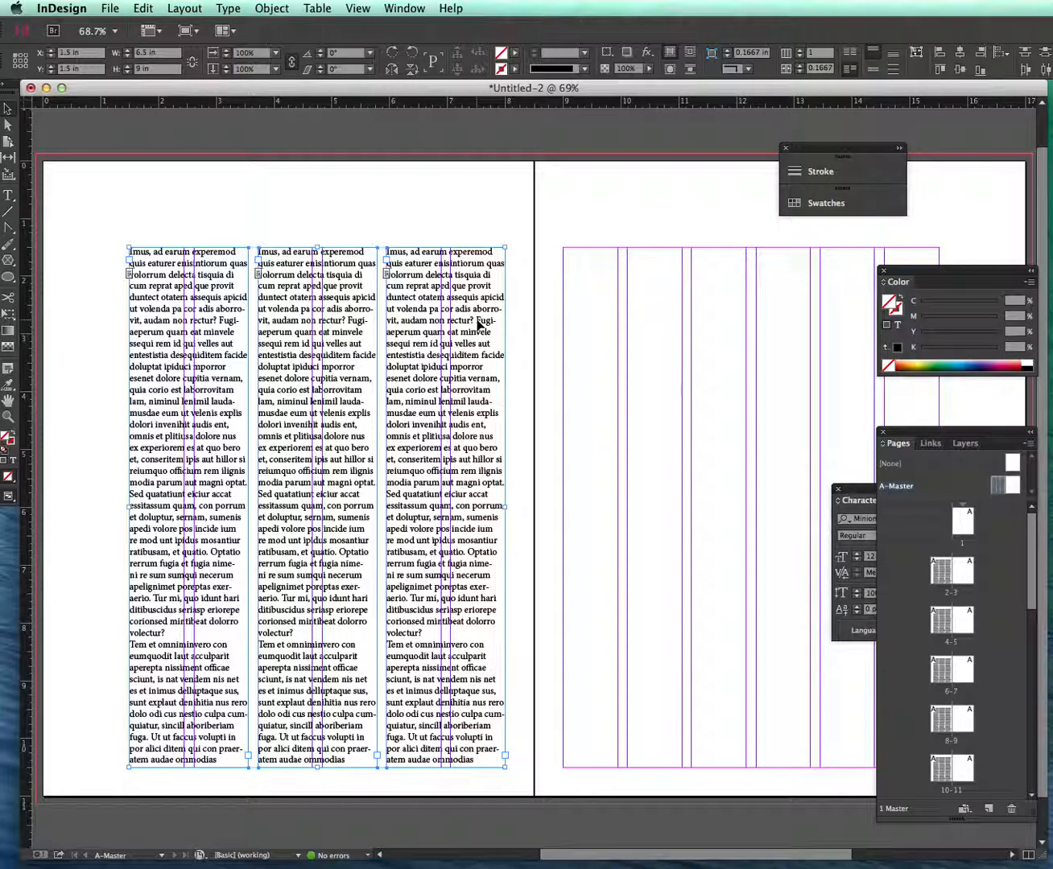
drag(479, 324, 727, 296)
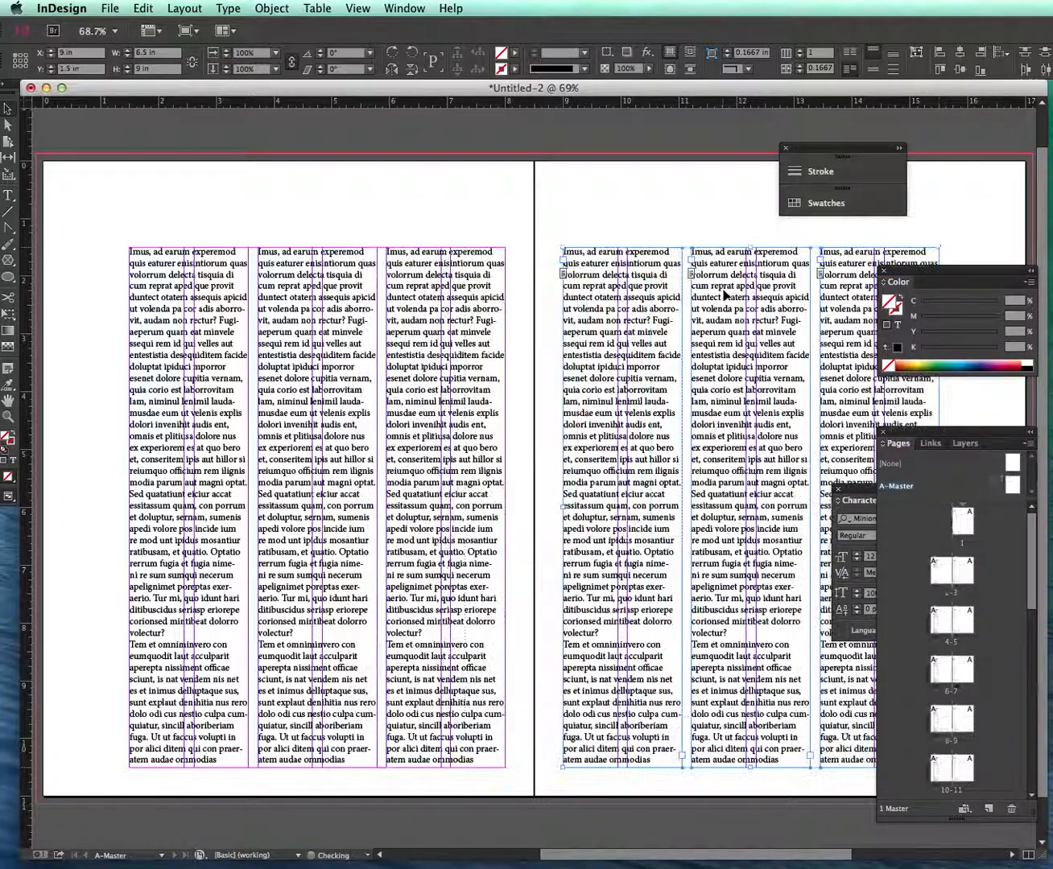
click(642, 222)
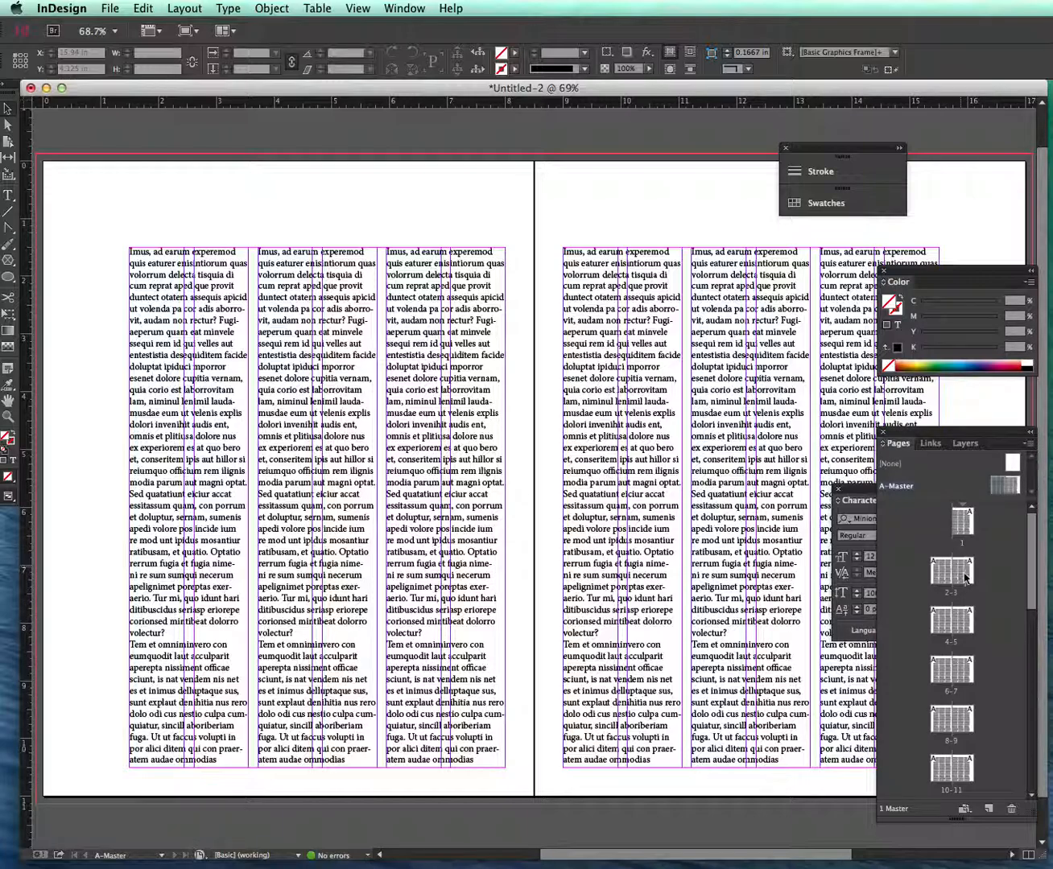
drag(1032, 600, 1049, 563)
Step: Add horizontal guides at 0.75 in on both master pages and vertical guides at 0.75 in and 16.25 in
drag(243, 110, 240, 205)
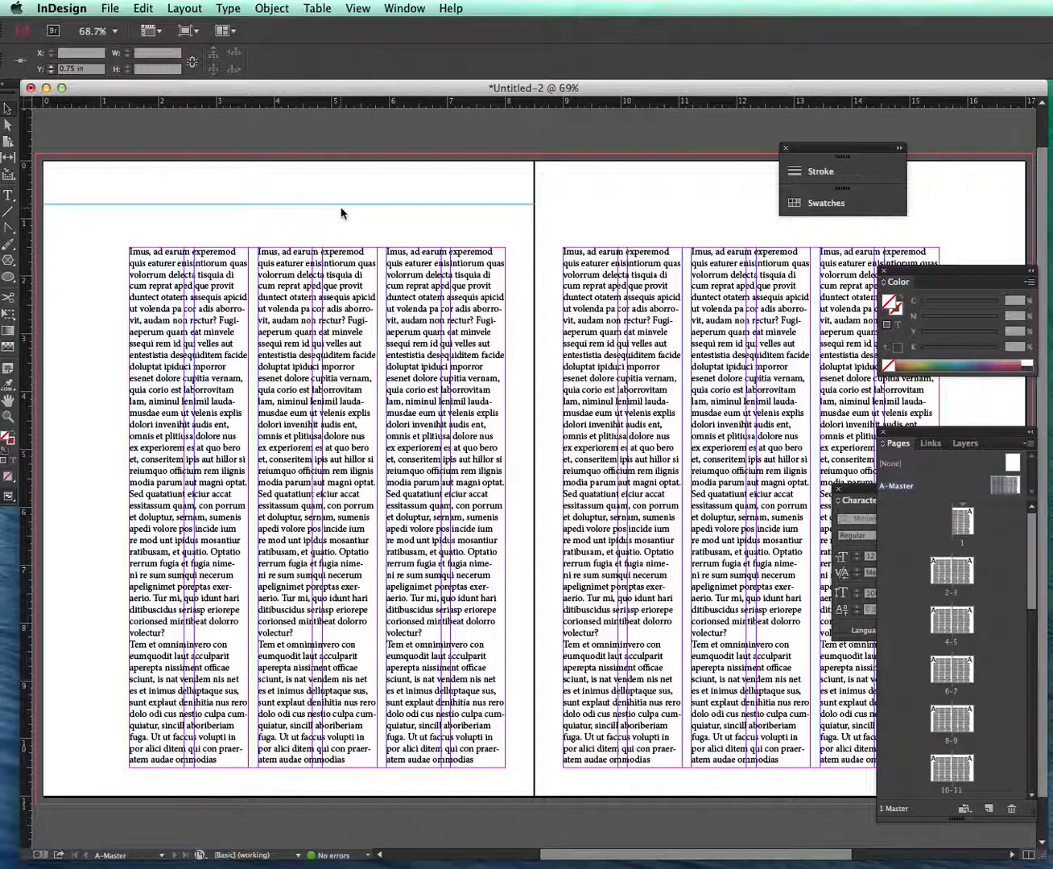
drag(602, 107, 610, 205)
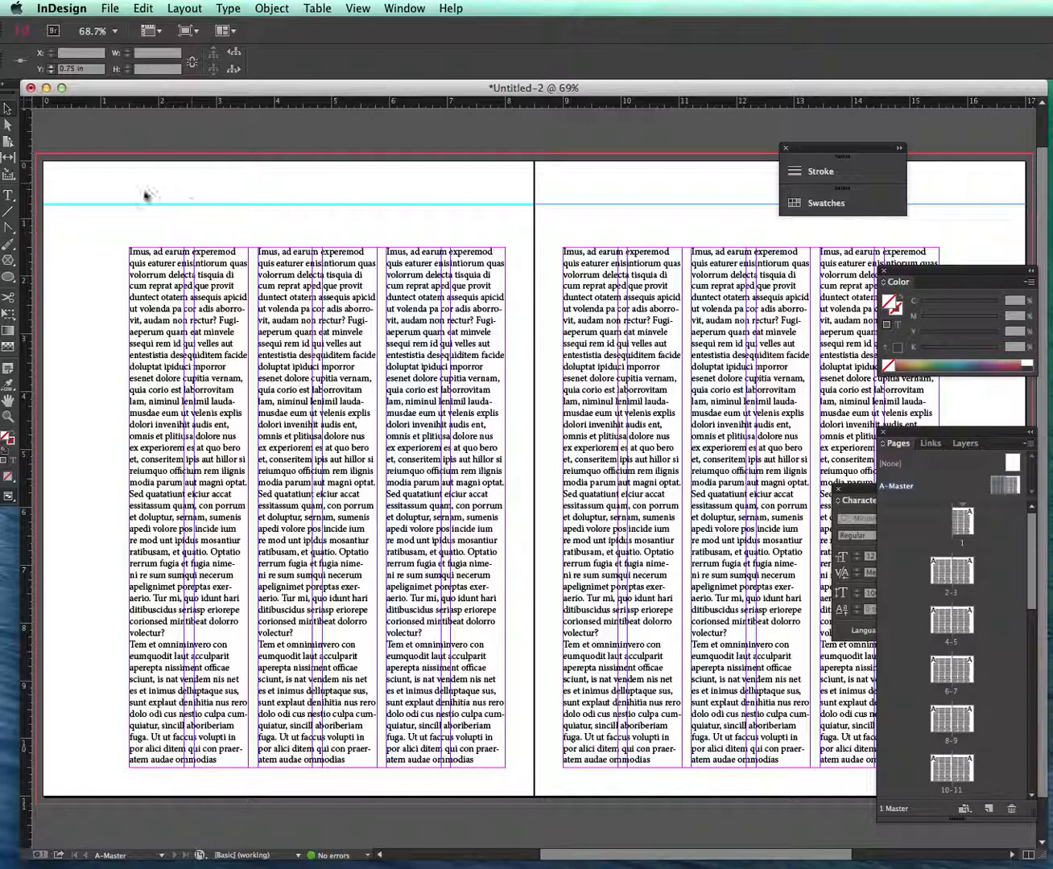
click(53, 244)
drag(27, 255, 88, 251)
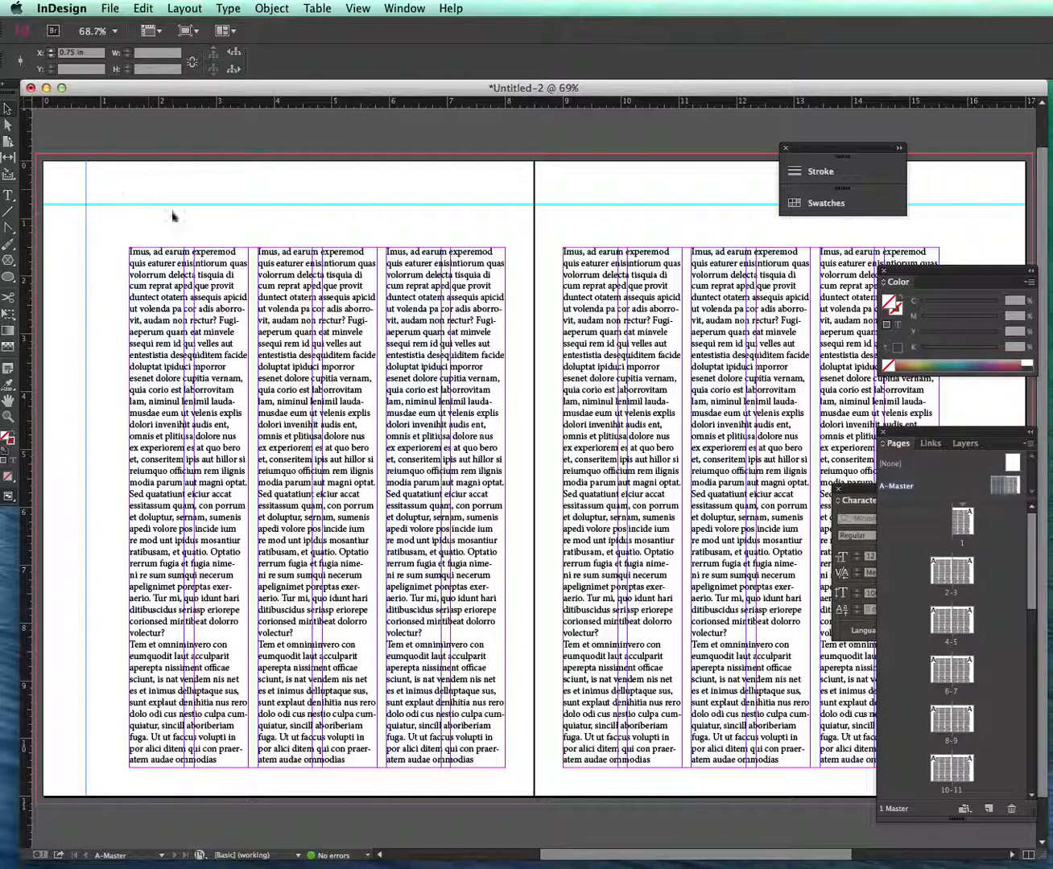
drag(32, 296, 983, 279)
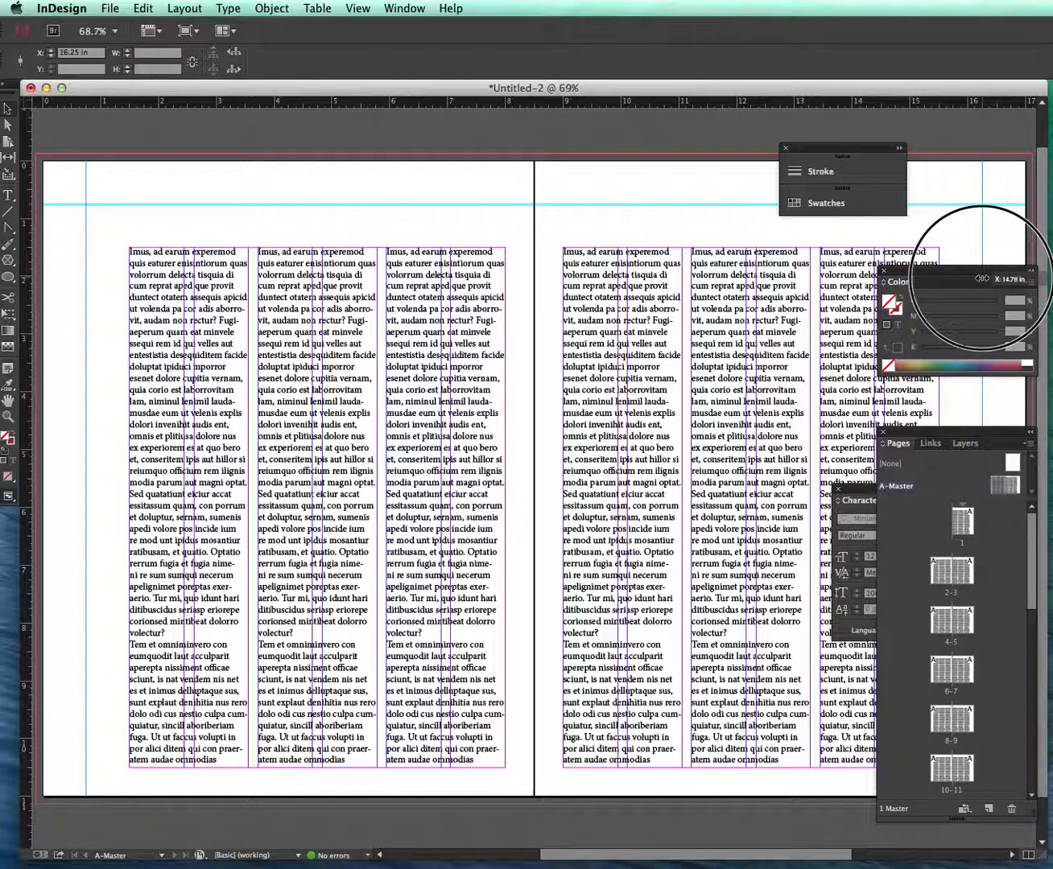
drag(982, 278, 982, 279)
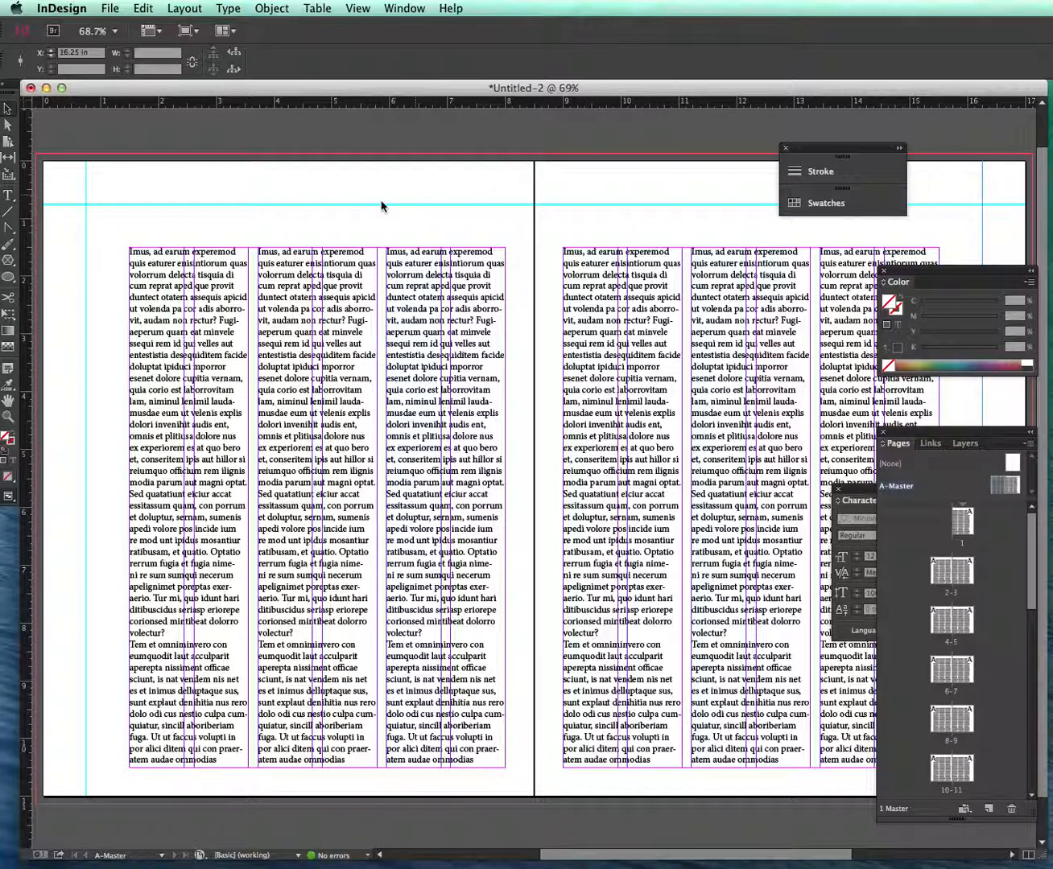
Step: Create a text frame above the left master page's columns, from the vertical guide to the inner margin, and enter "DEPT. HEADING"
click(8, 195)
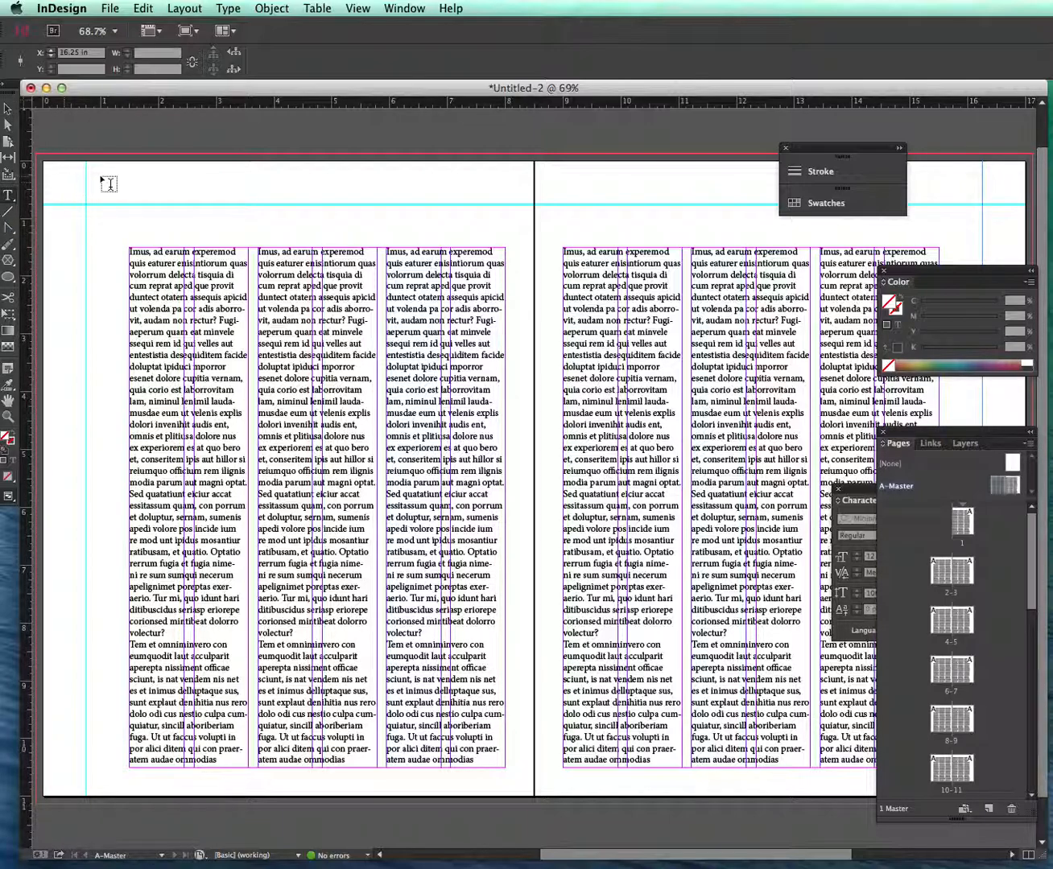
drag(87, 164, 506, 207)
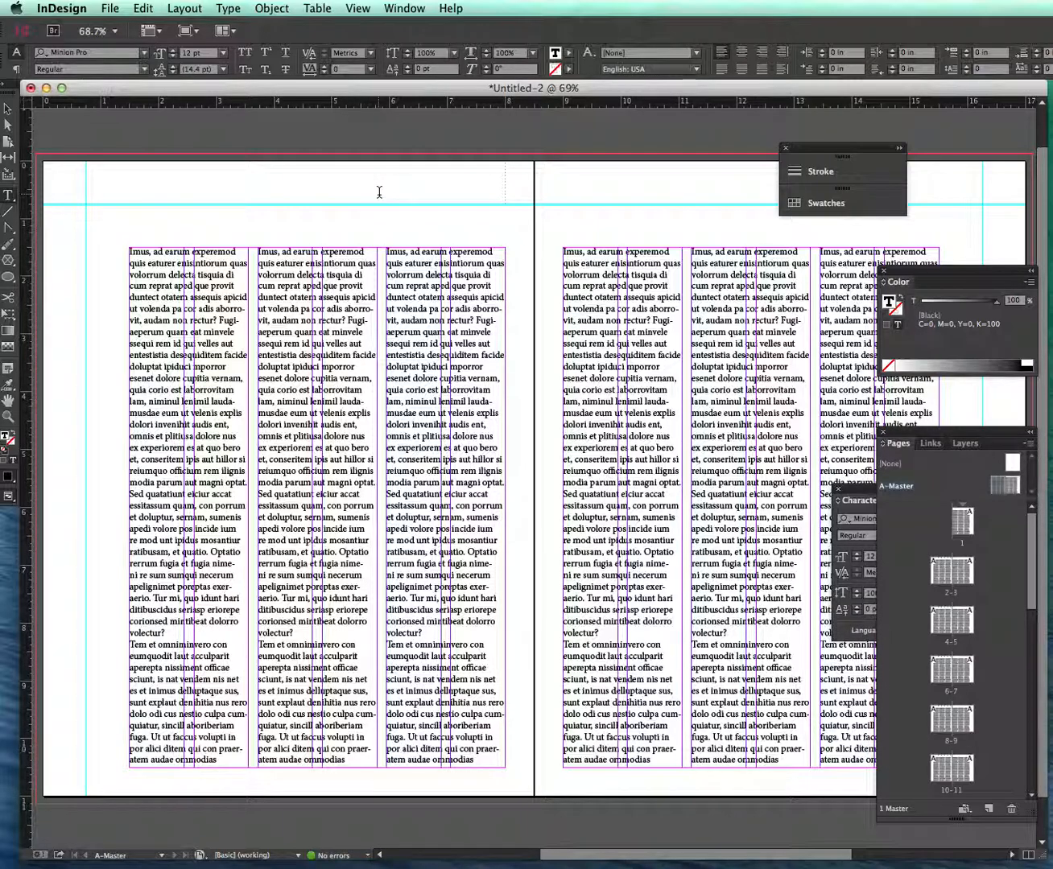
text(DEPT. HEADING)
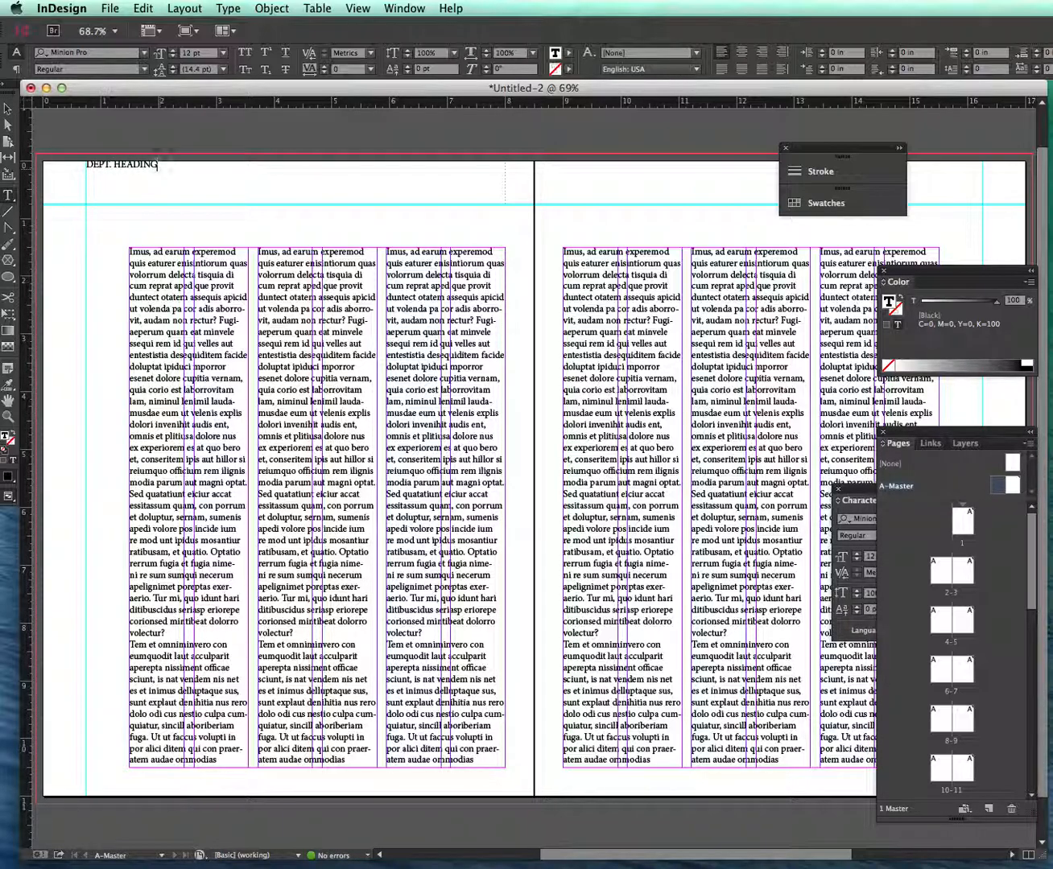
Step: Set the "DEPT. HEADING" text on the left master page to 60 pt
drag(159, 168, 62, 172)
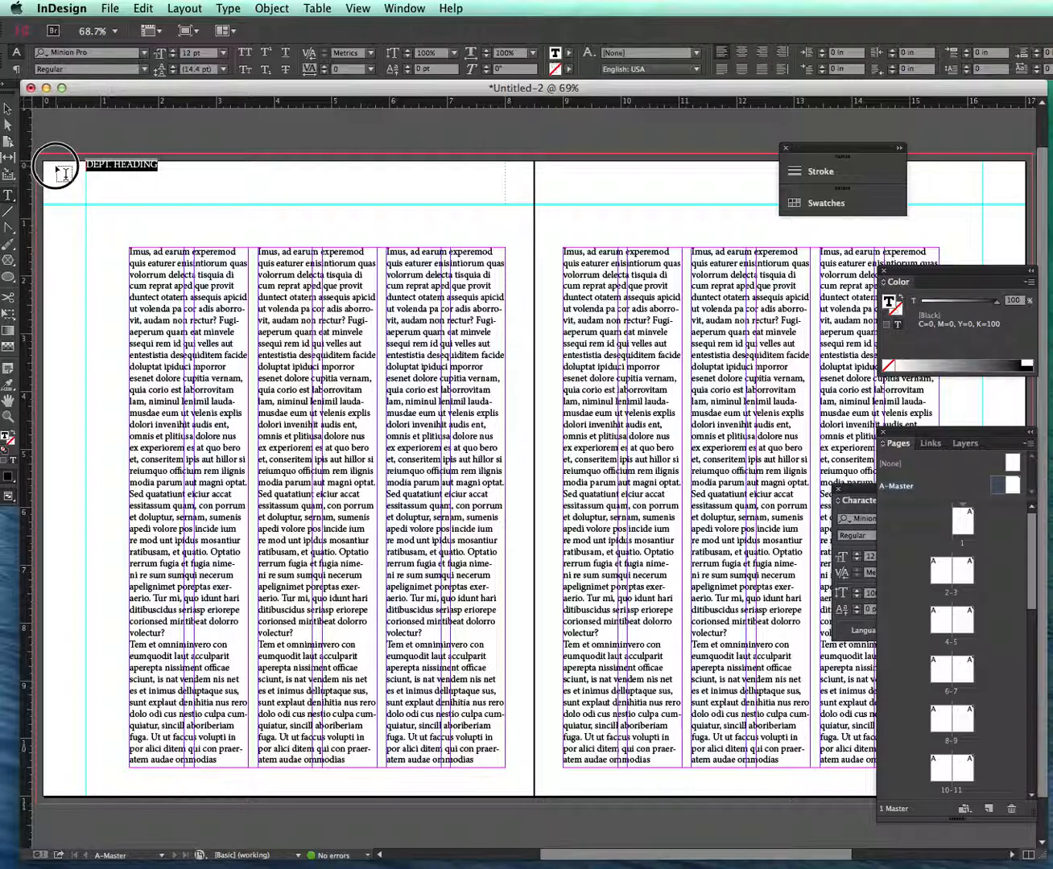
click(226, 54)
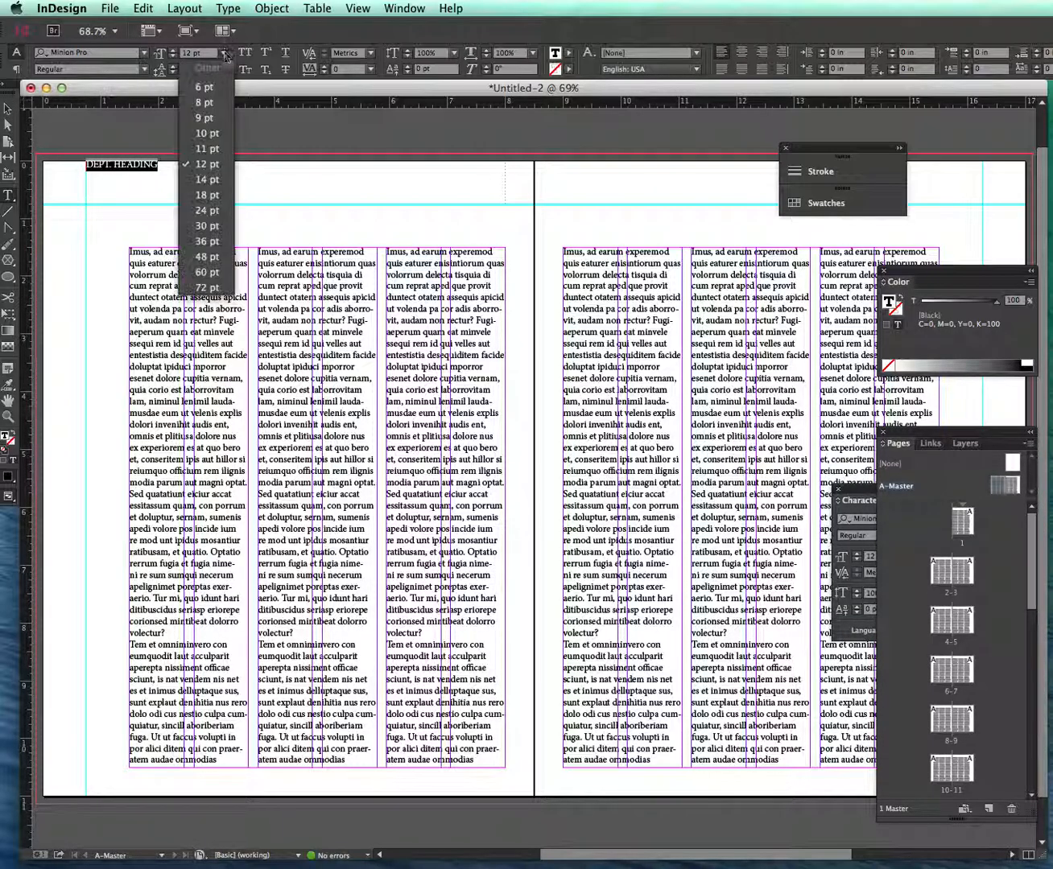
click(214, 272)
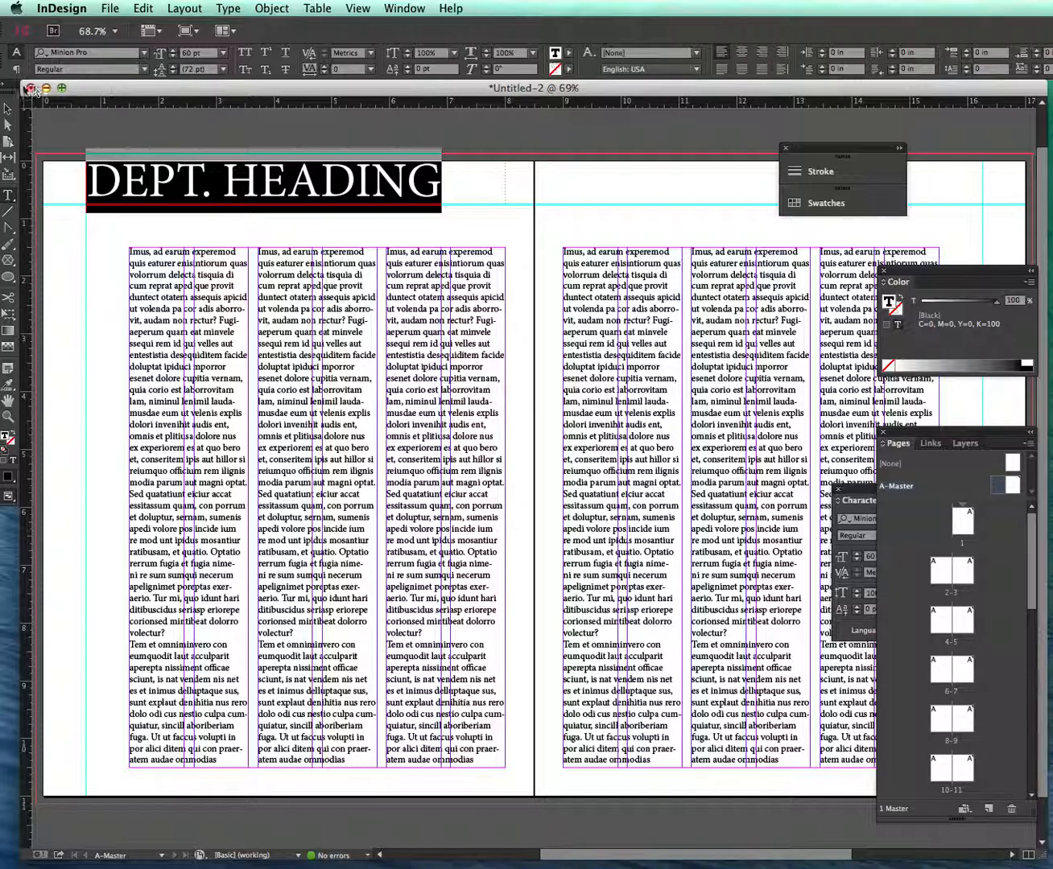
Step: Nudge the department heading frame down until its Y position is 0.1389 in
click(9, 111)
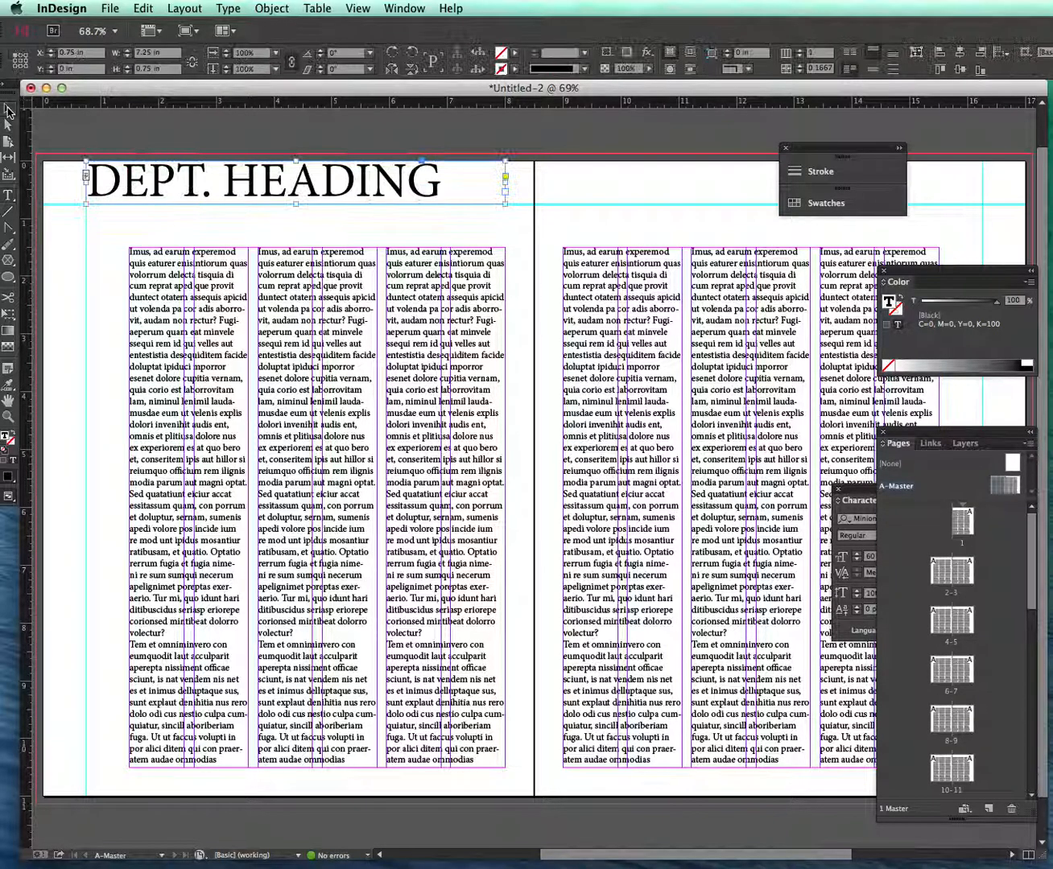
key(Down)
key(Down)
key(Down)
key(Down)
key(Down)
key(Down)
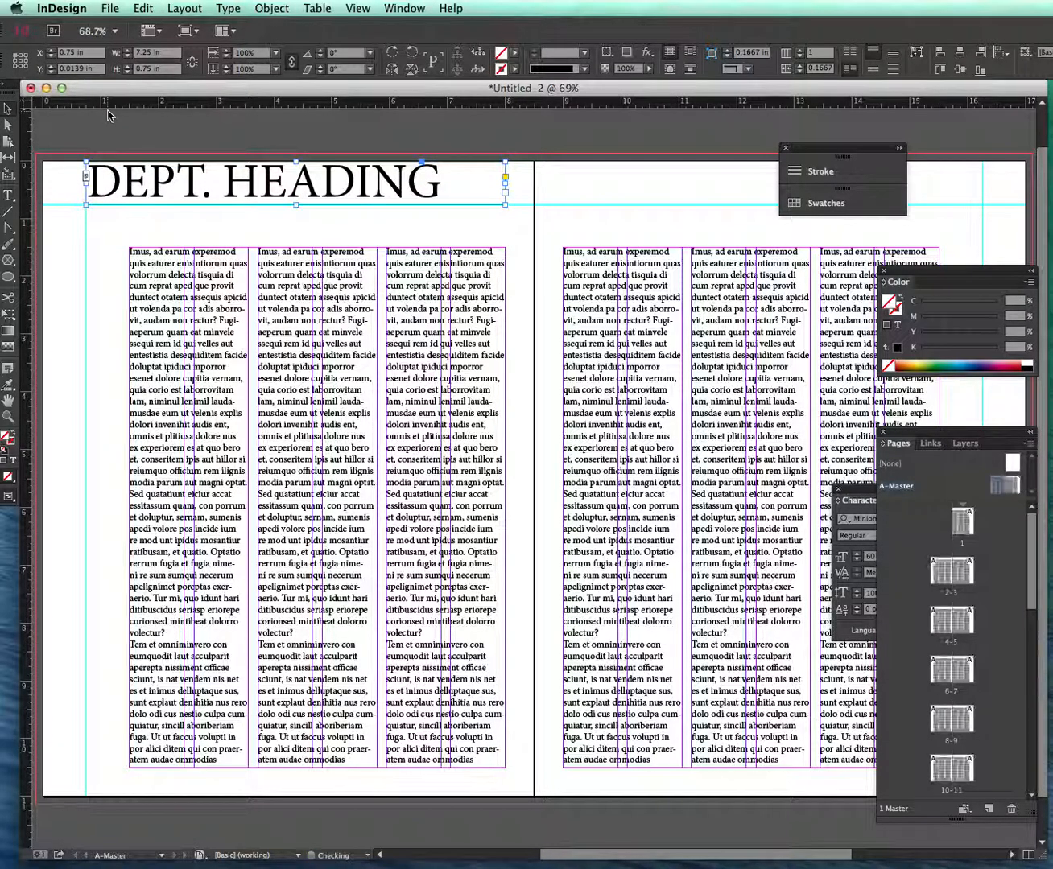
key(Down)
key(Down)
key(Down)
key(Down)
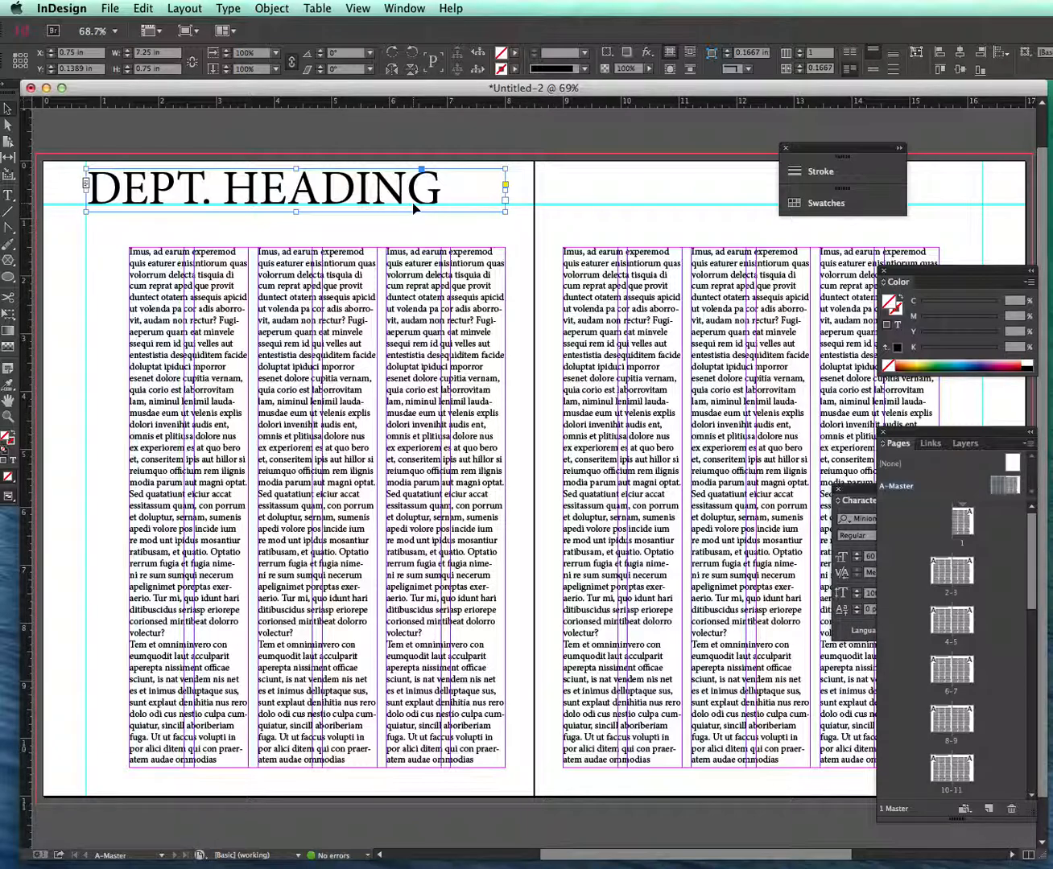
Step: Paste a copy of the heading frame above the right master page's columns, at X 9 in and Y 0.1572 in
key(super+v)
drag(508, 464, 749, 178)
key(Down)
key(Down)
key(Down)
key(Down)
key(Down)
key(Down)
key(Down)
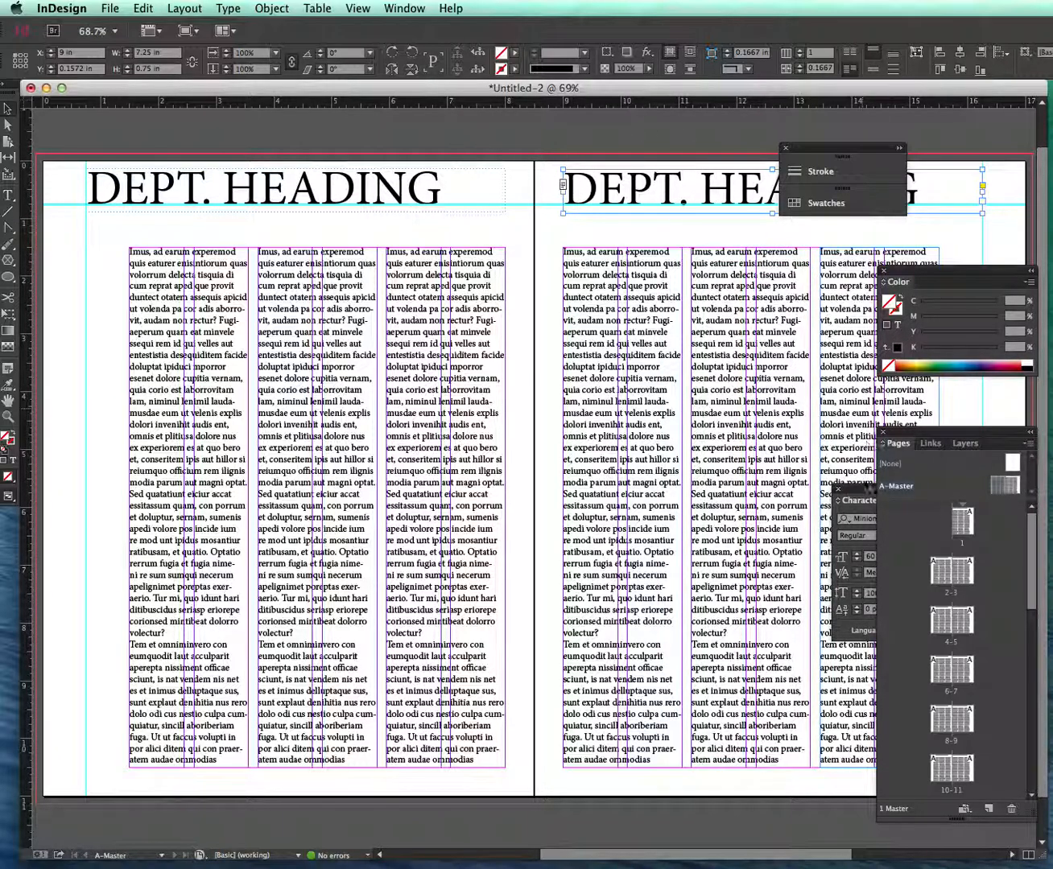
Step: Right-align the heading on the right master page and close the Stroke and Swatches panel group covering it
drag(863, 489, 664, 701)
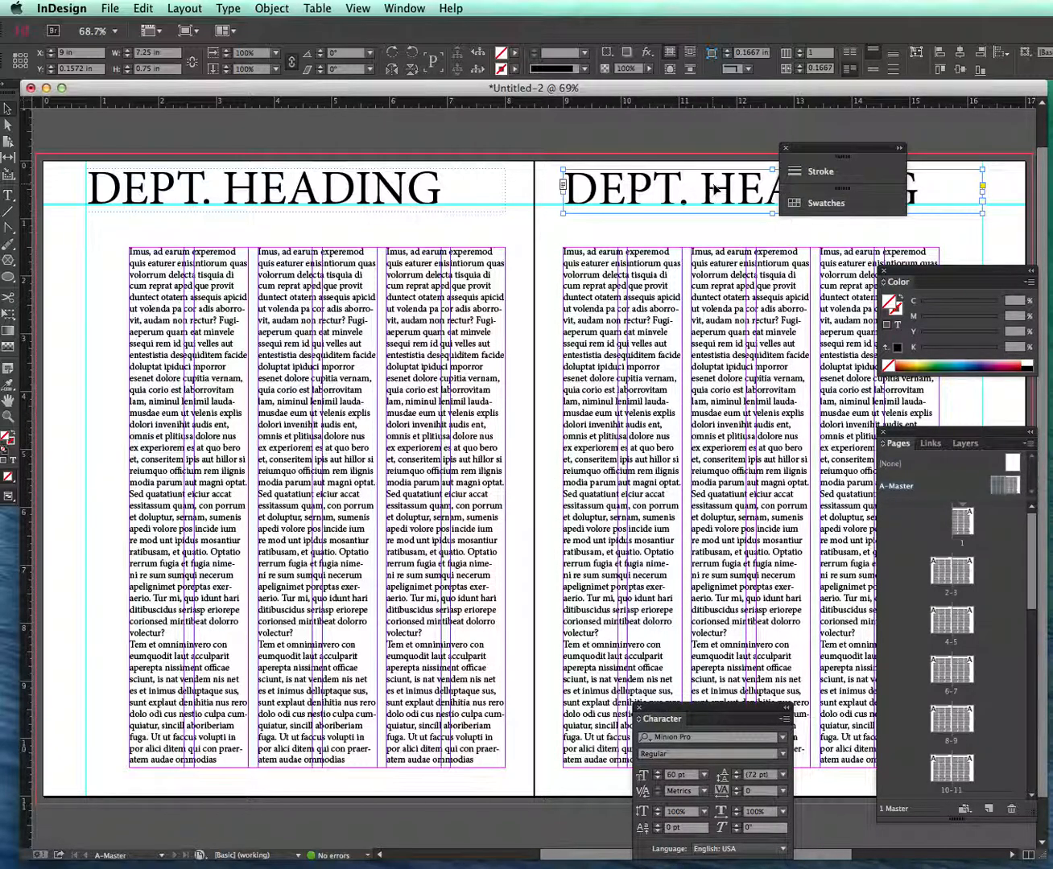
click(423, 17)
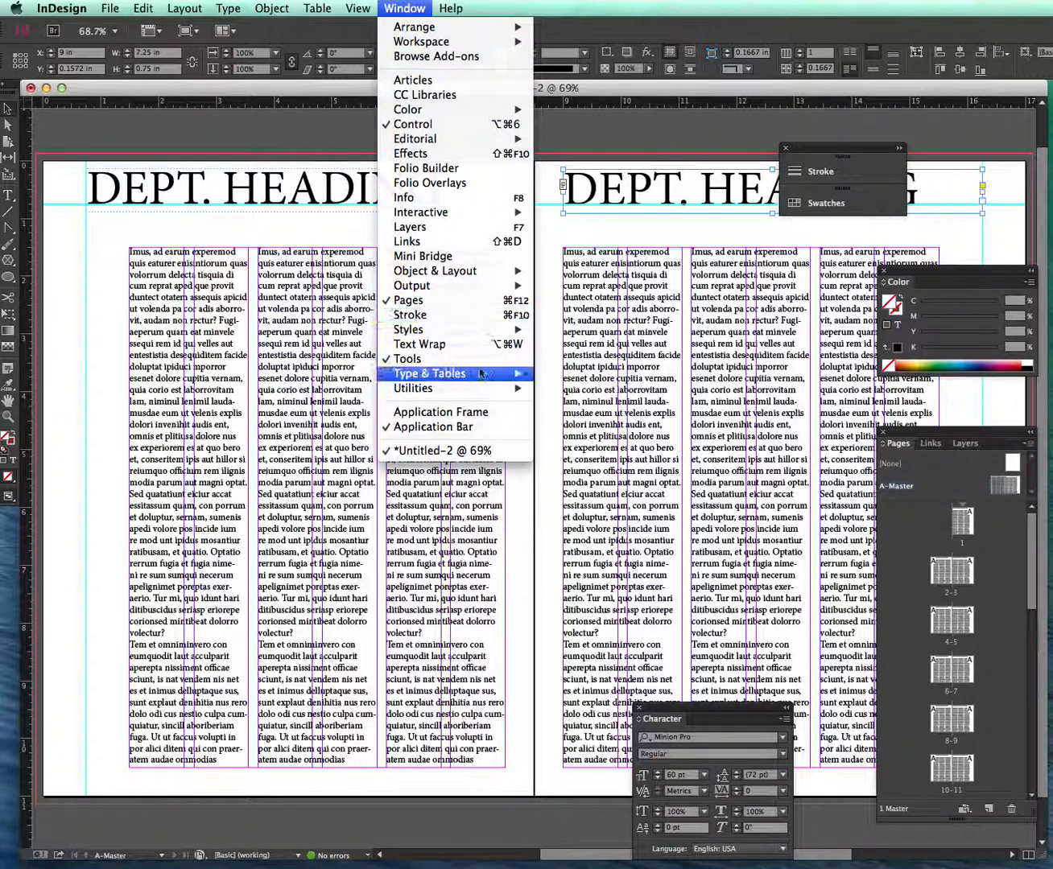
mouse_move(481, 372)
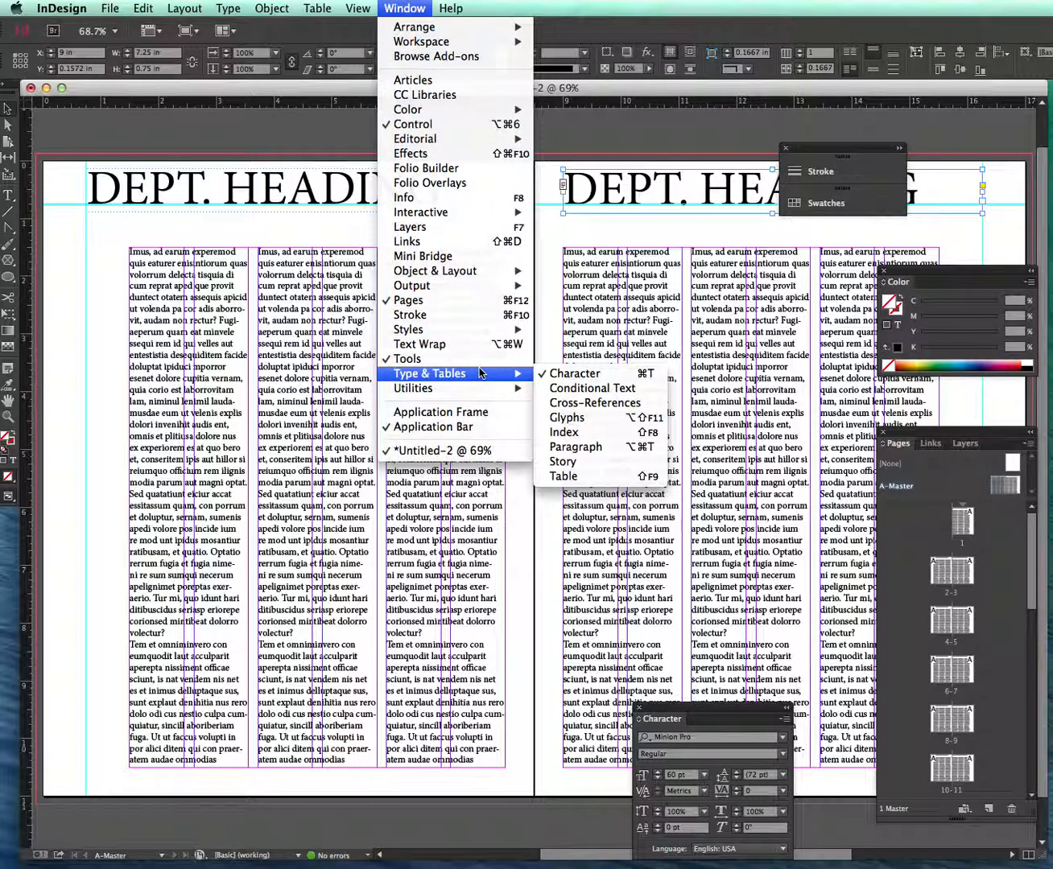
click(591, 446)
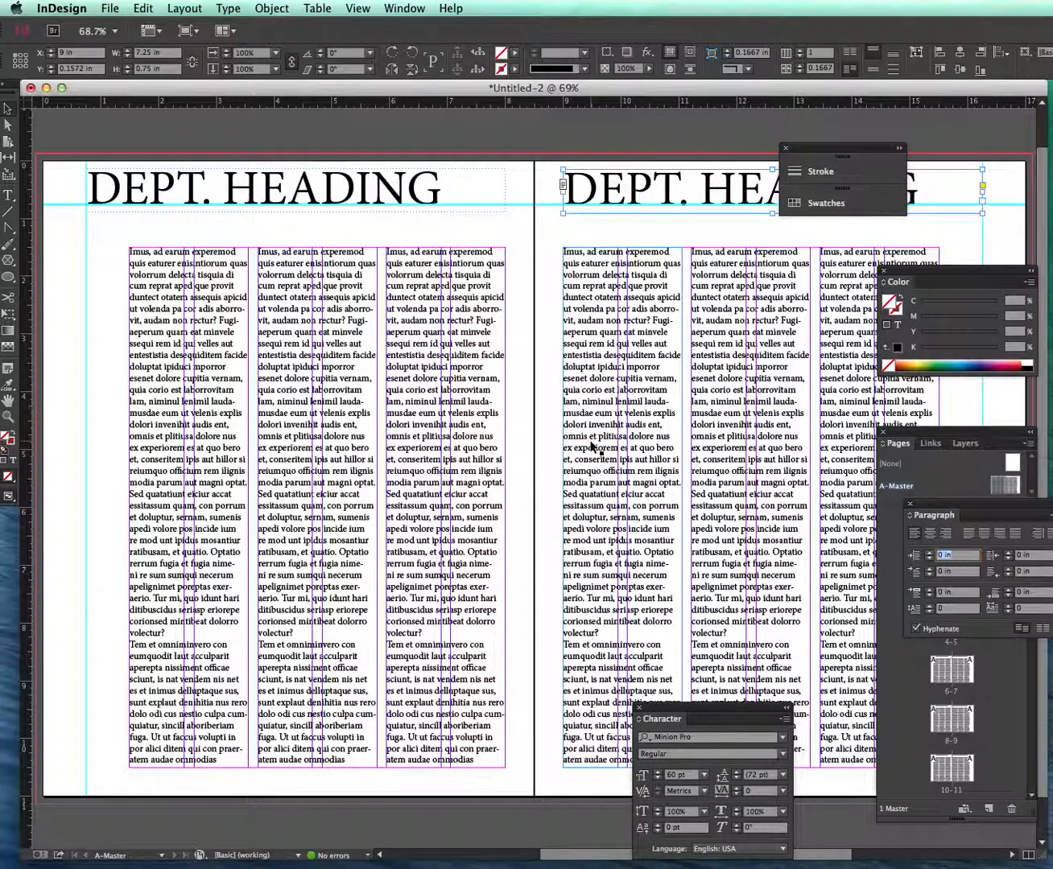
click(929, 534)
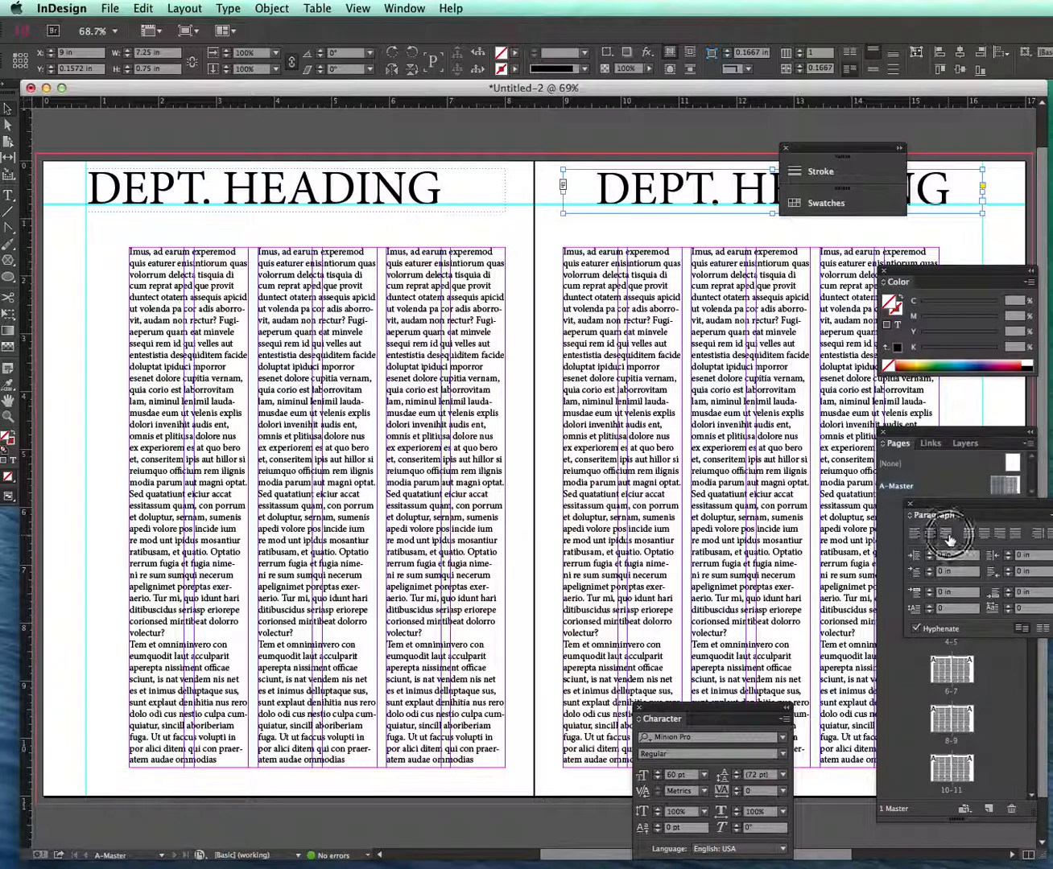
click(945, 533)
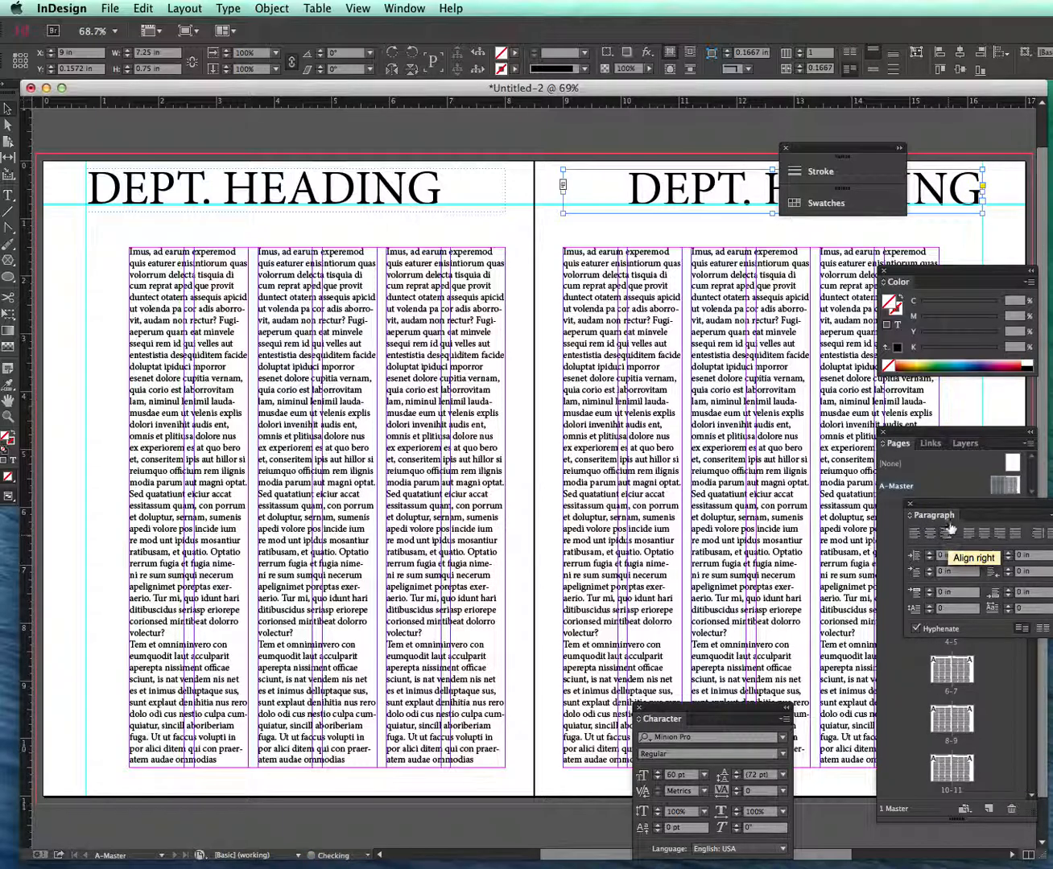
click(785, 148)
click(1007, 223)
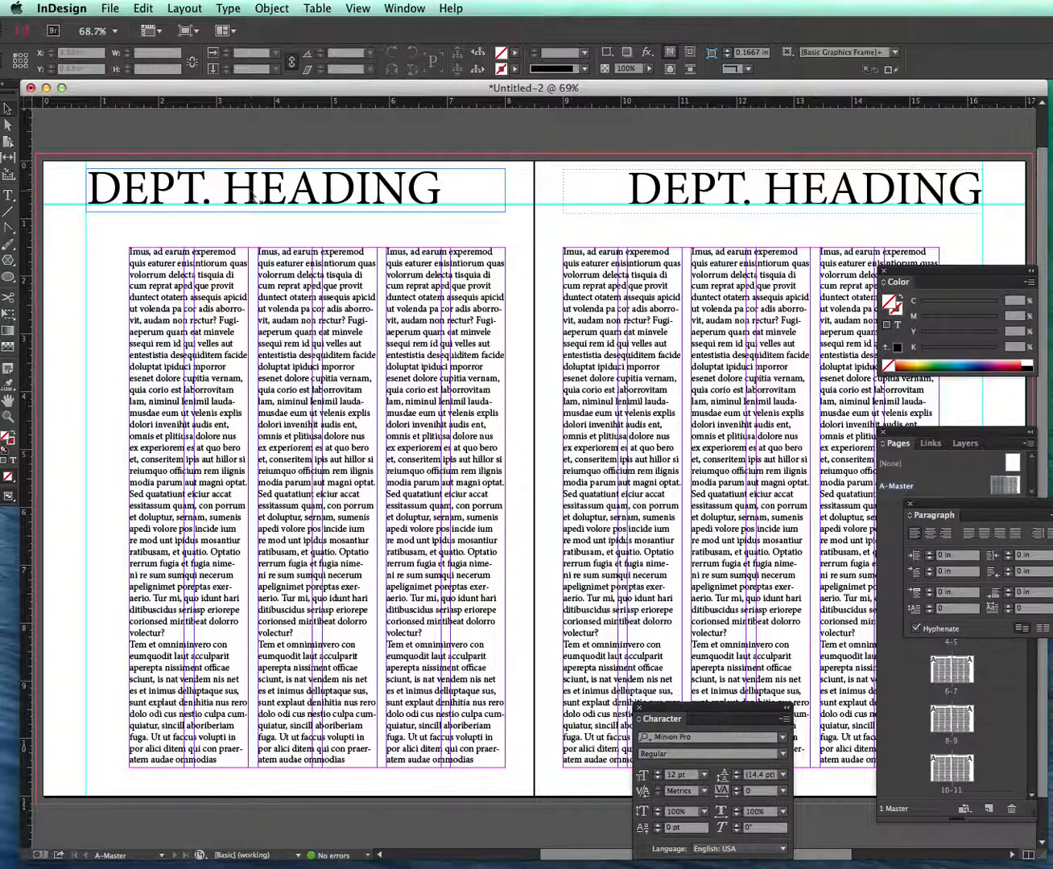
Step: Clear the Character panel off the spread and add a horizontal guide at 1.74 in across the left master page
drag(656, 717, 1028, 709)
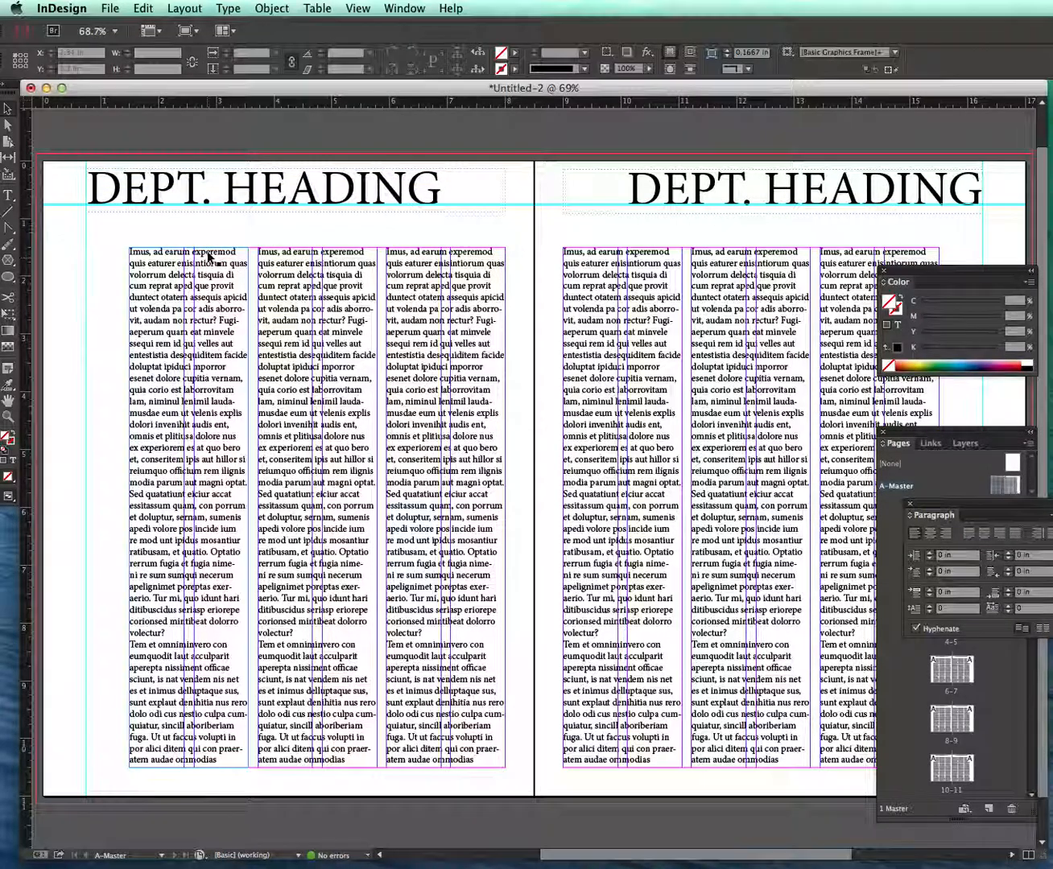
scroll(207, 264, right, 2)
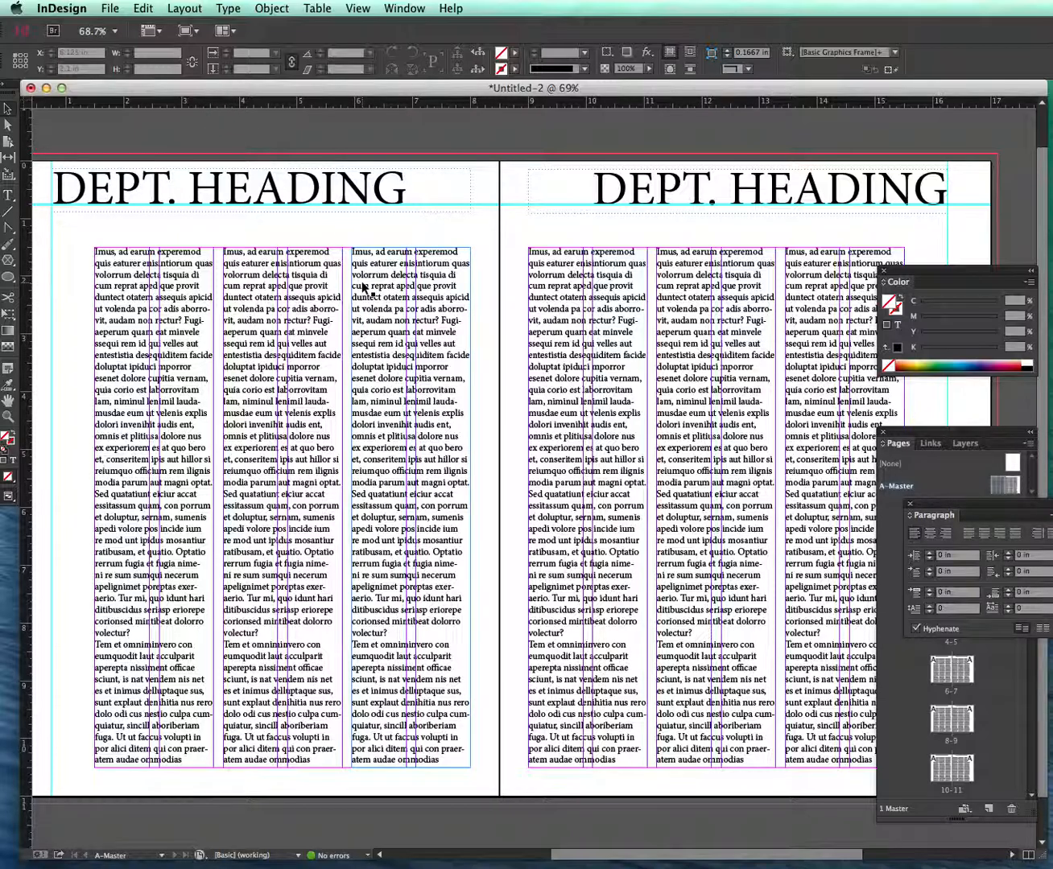
scroll(359, 266, left, 2)
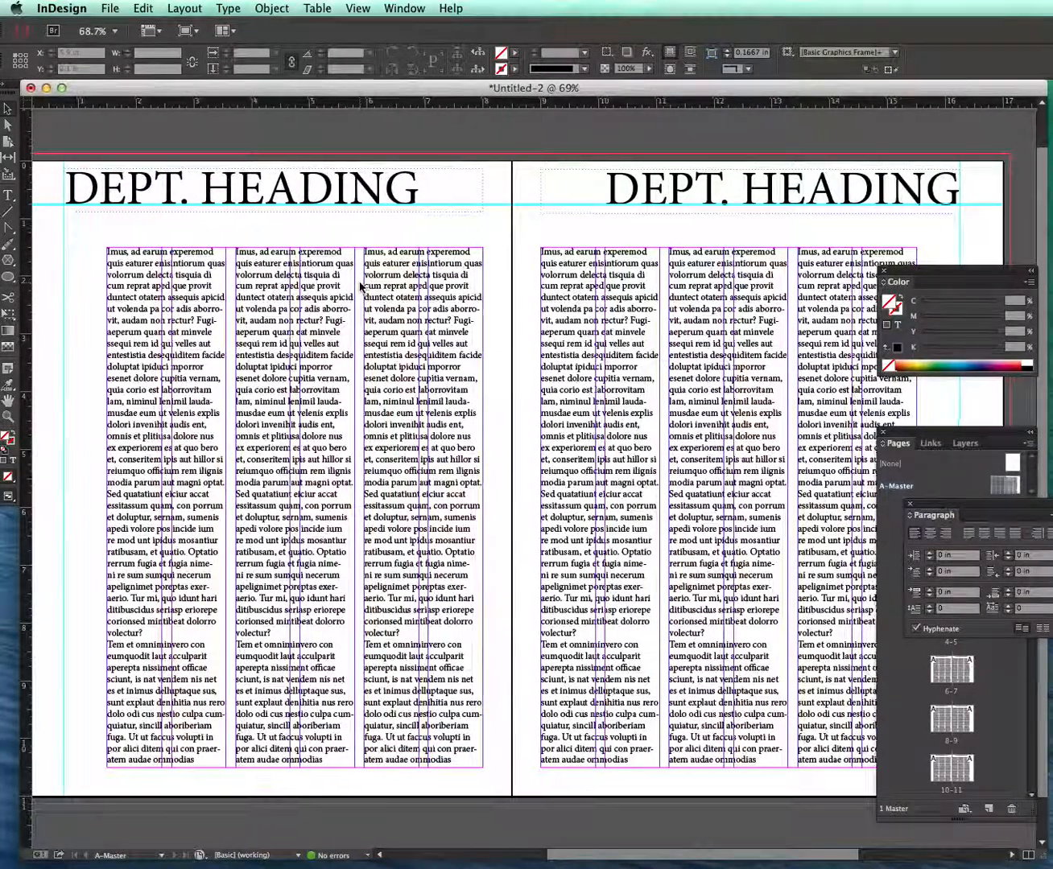
scroll(360, 286, left, 3)
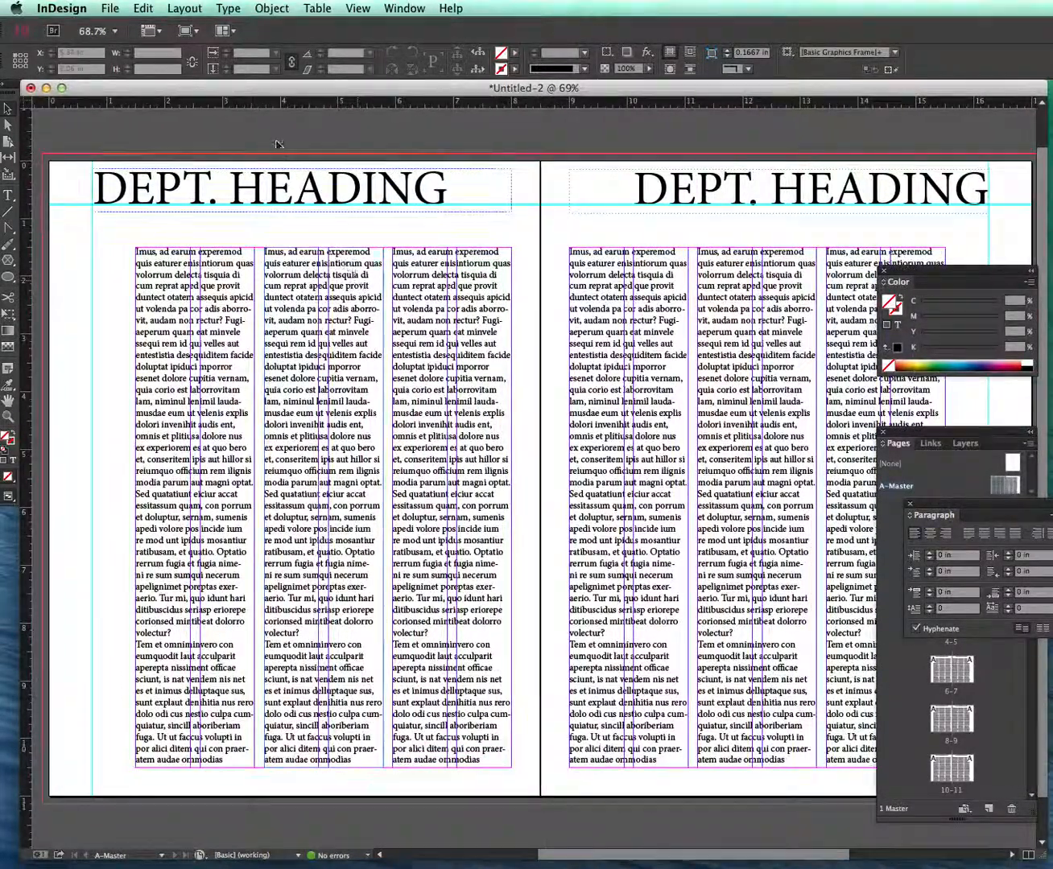
click(268, 101)
drag(268, 101, 280, 260)
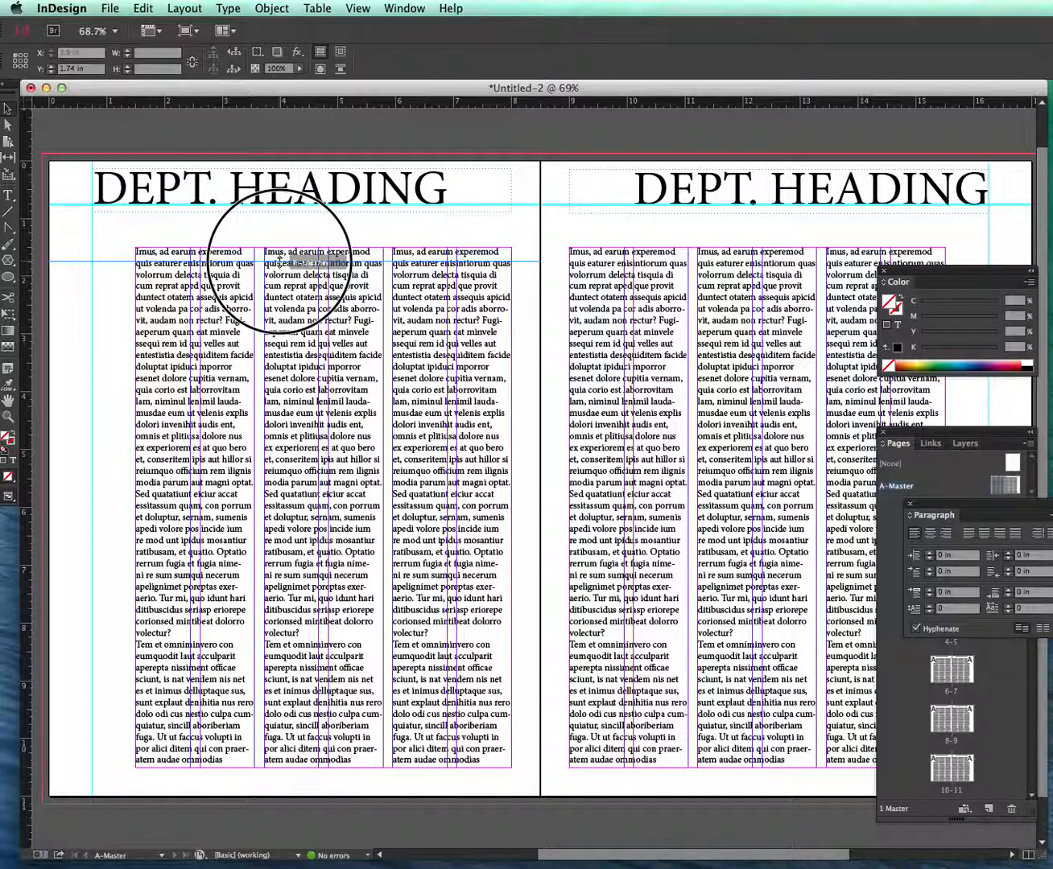
drag(280, 260, 280, 261)
Step: Add a horizontal guide at about 2 in and shorten the left page's first text column to start there, 8.5 in high
click(188, 277)
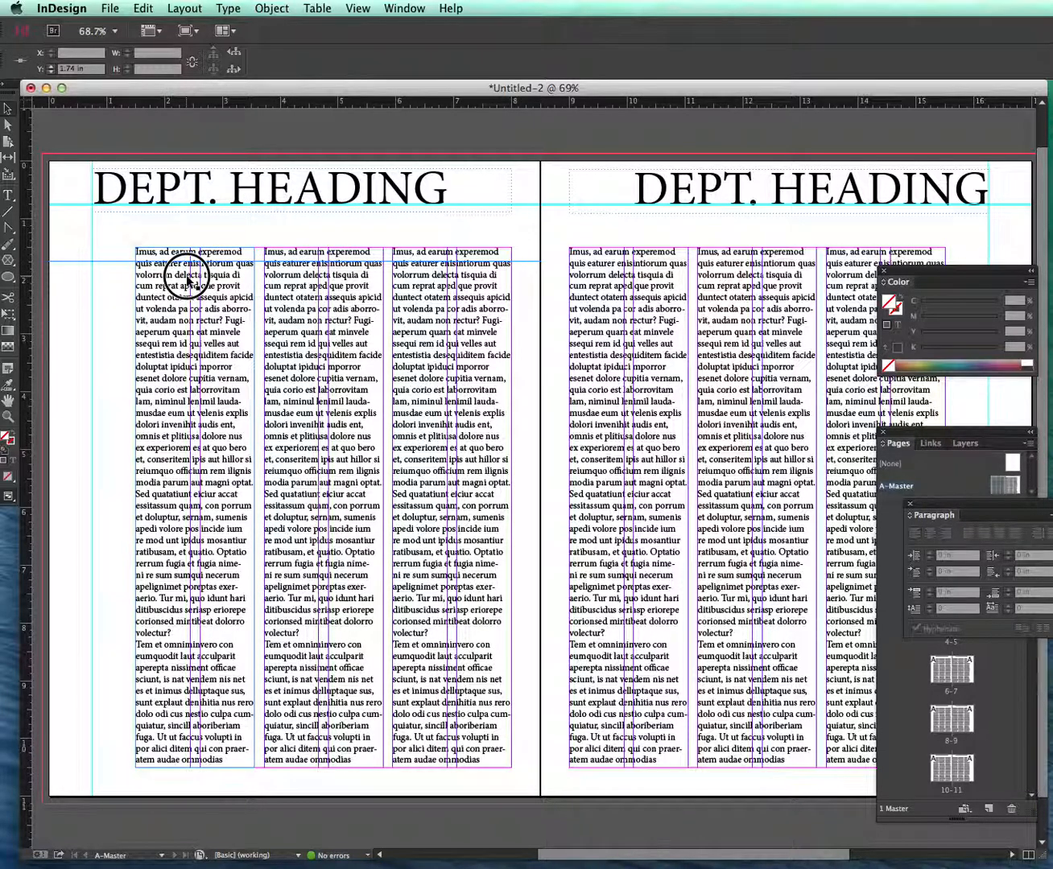
drag(214, 101, 193, 275)
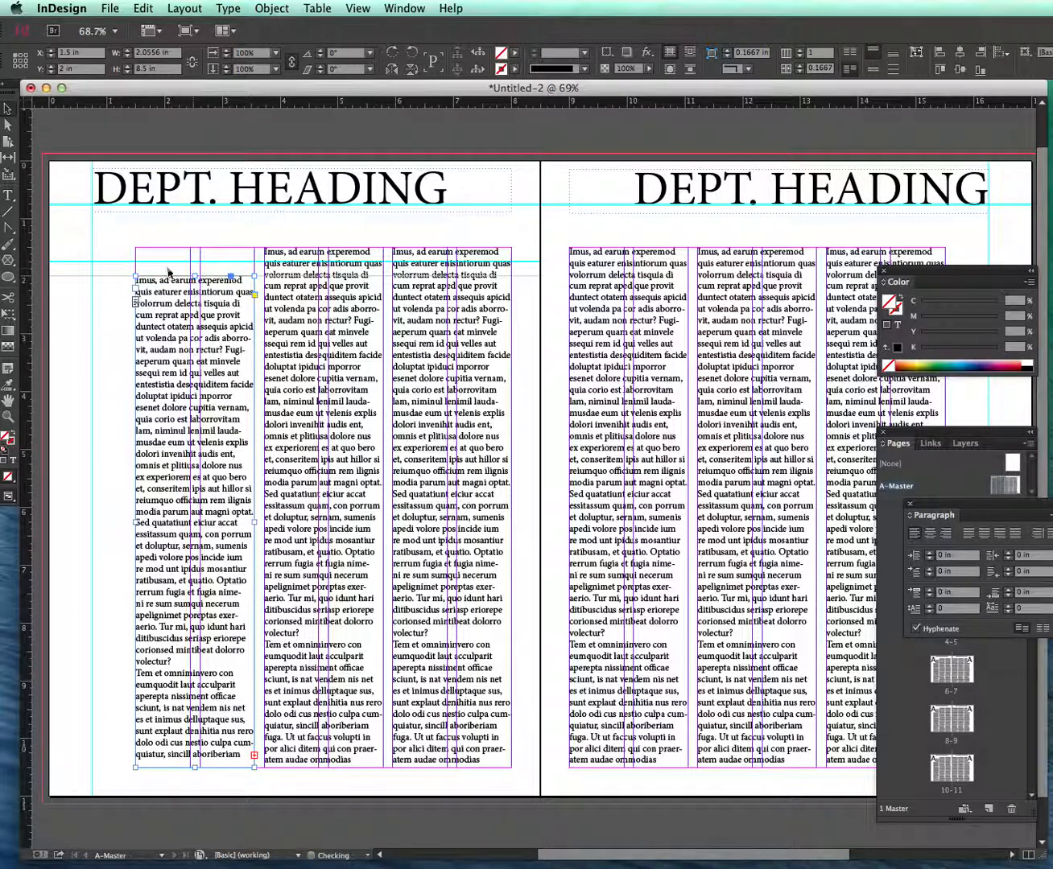
click(161, 242)
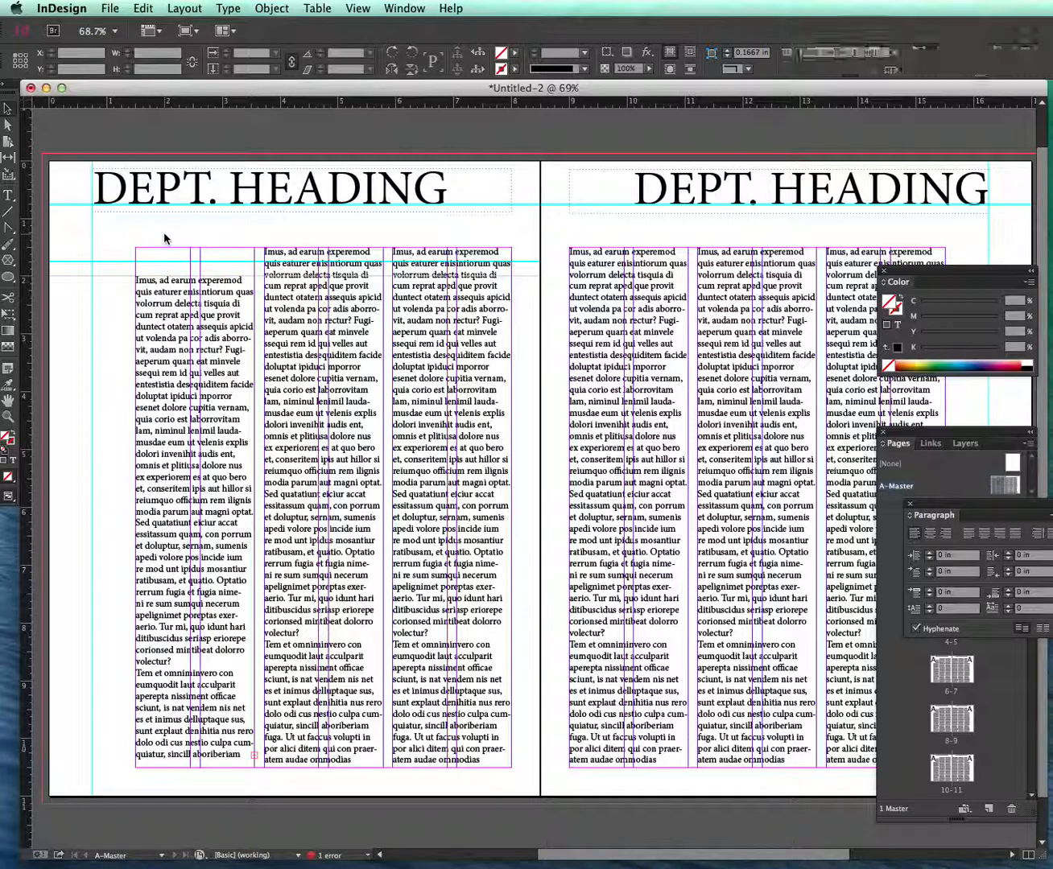
Step: Create a text frame about 2.06 by 0.34 in above the first column's text and enter "HEADLINE"
click(8, 196)
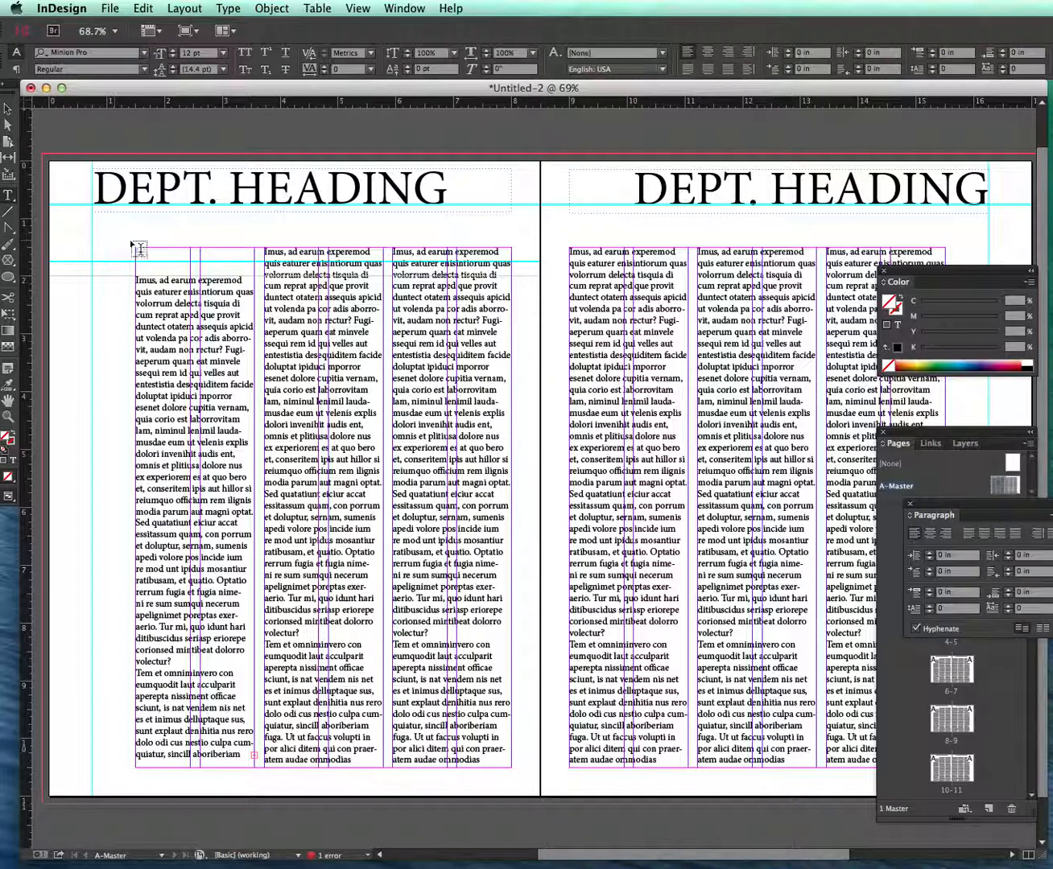
drag(136, 247, 257, 266)
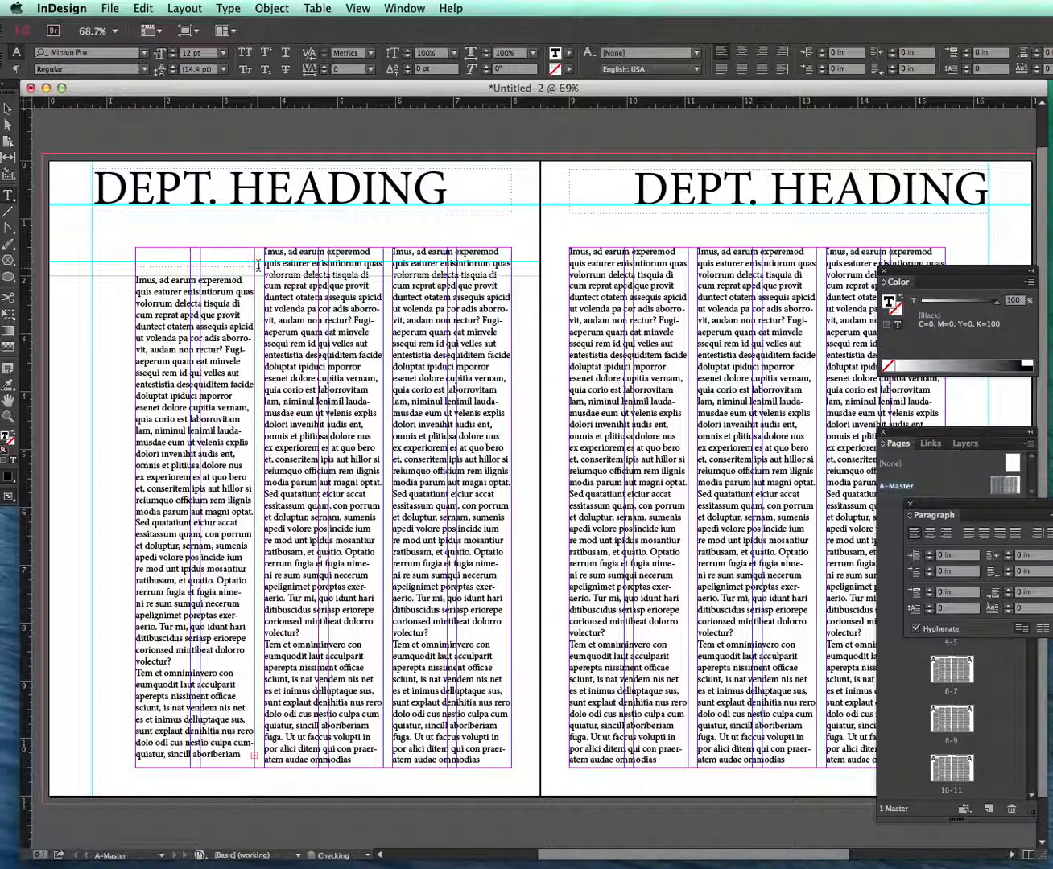
text(HEADLINE)
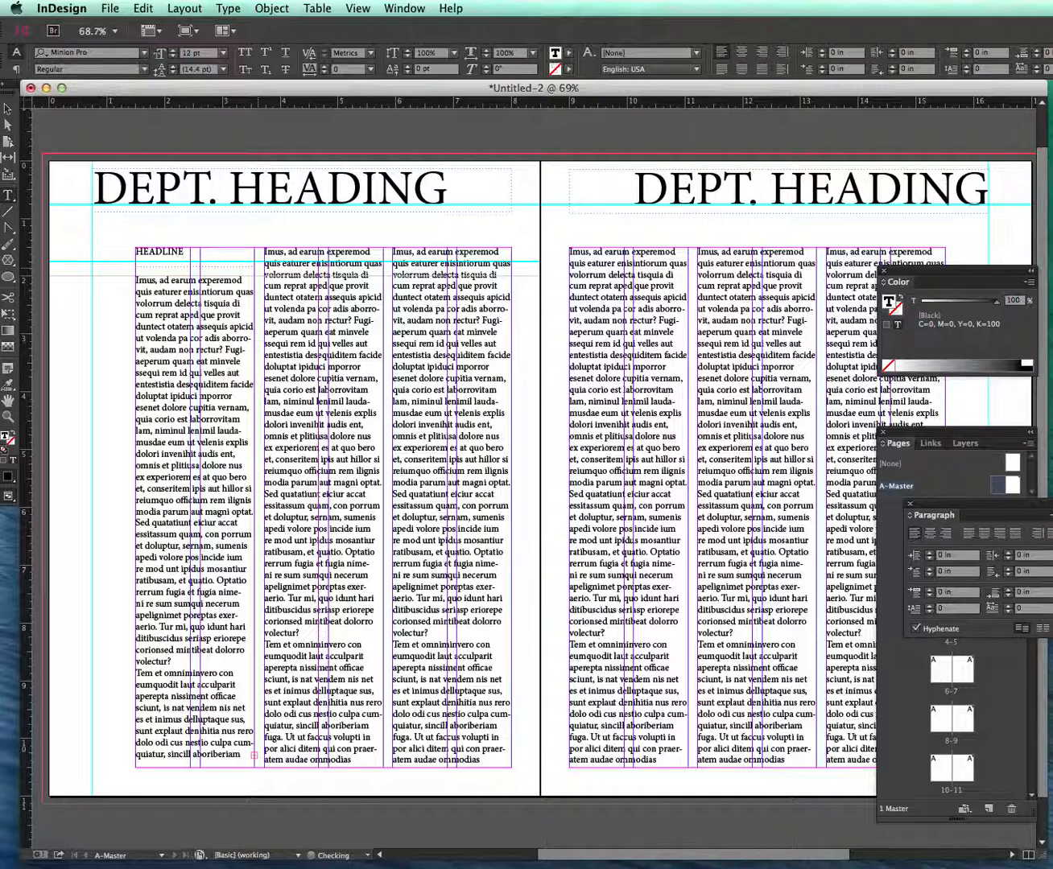
Step: Format the headline text as Minion Pro Bold Cond Italic at 24 pt
drag(185, 251, 127, 248)
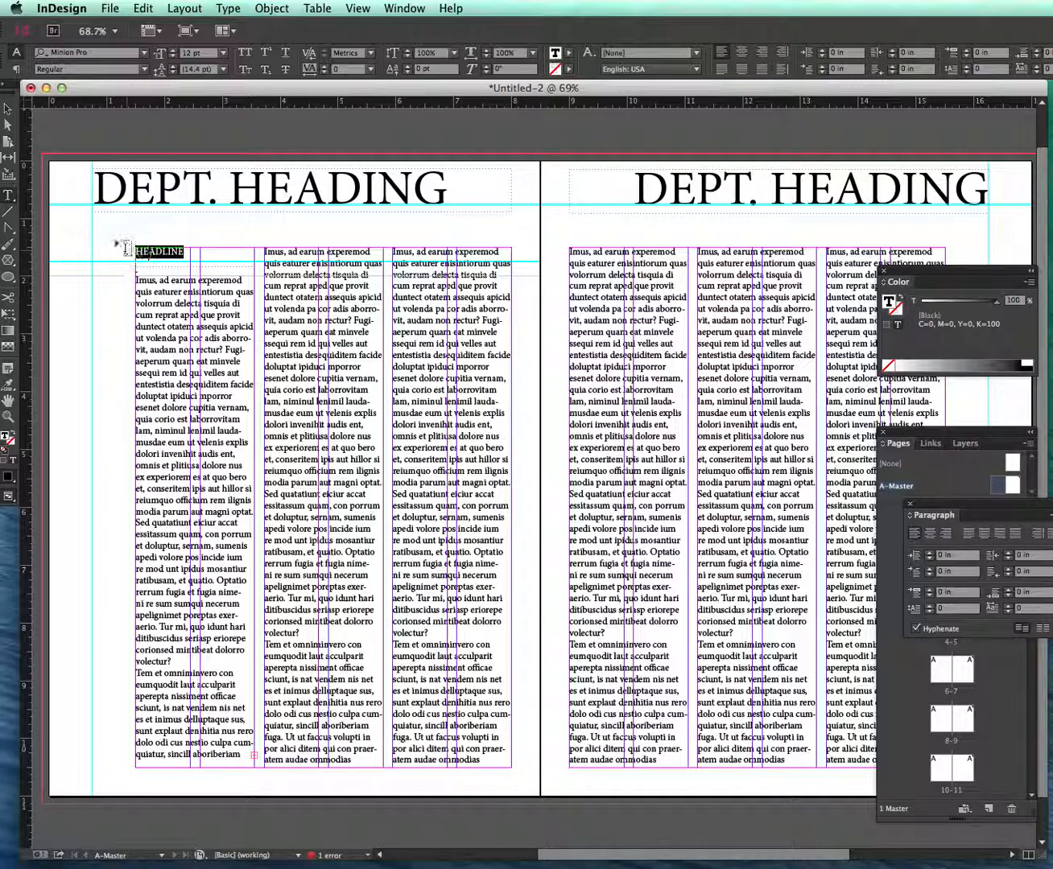
click(144, 69)
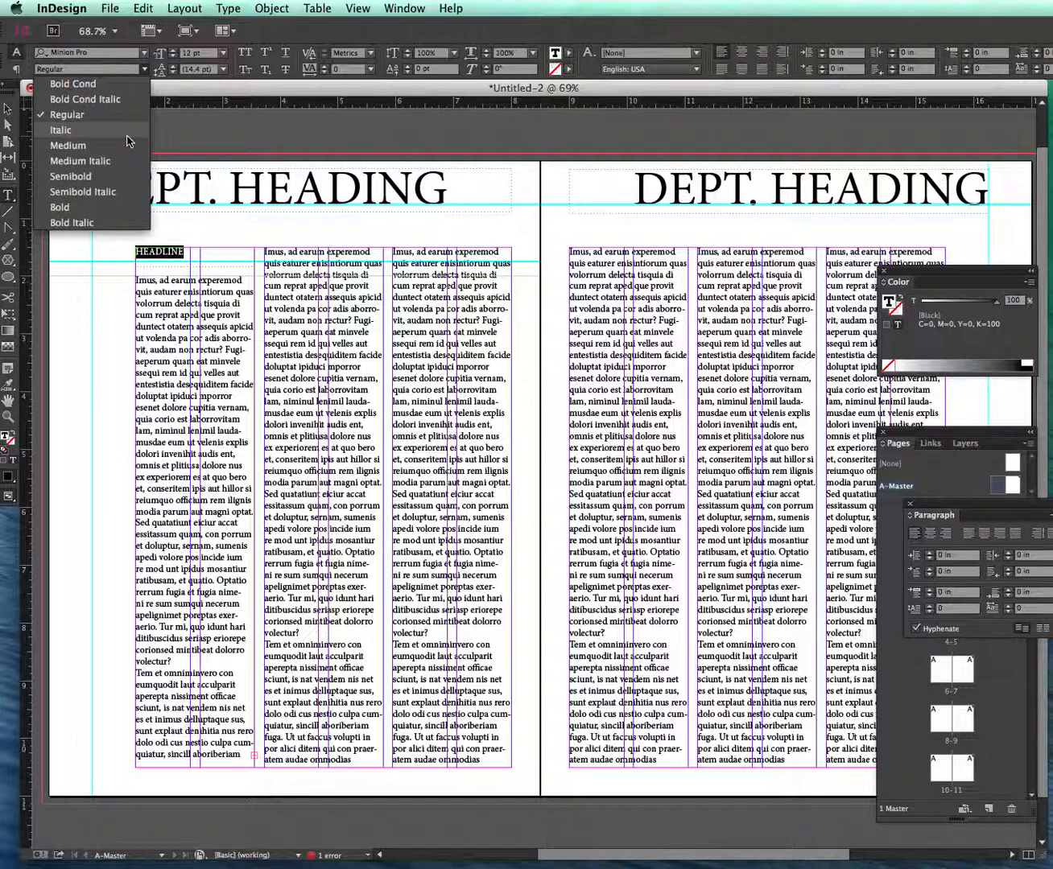
click(84, 98)
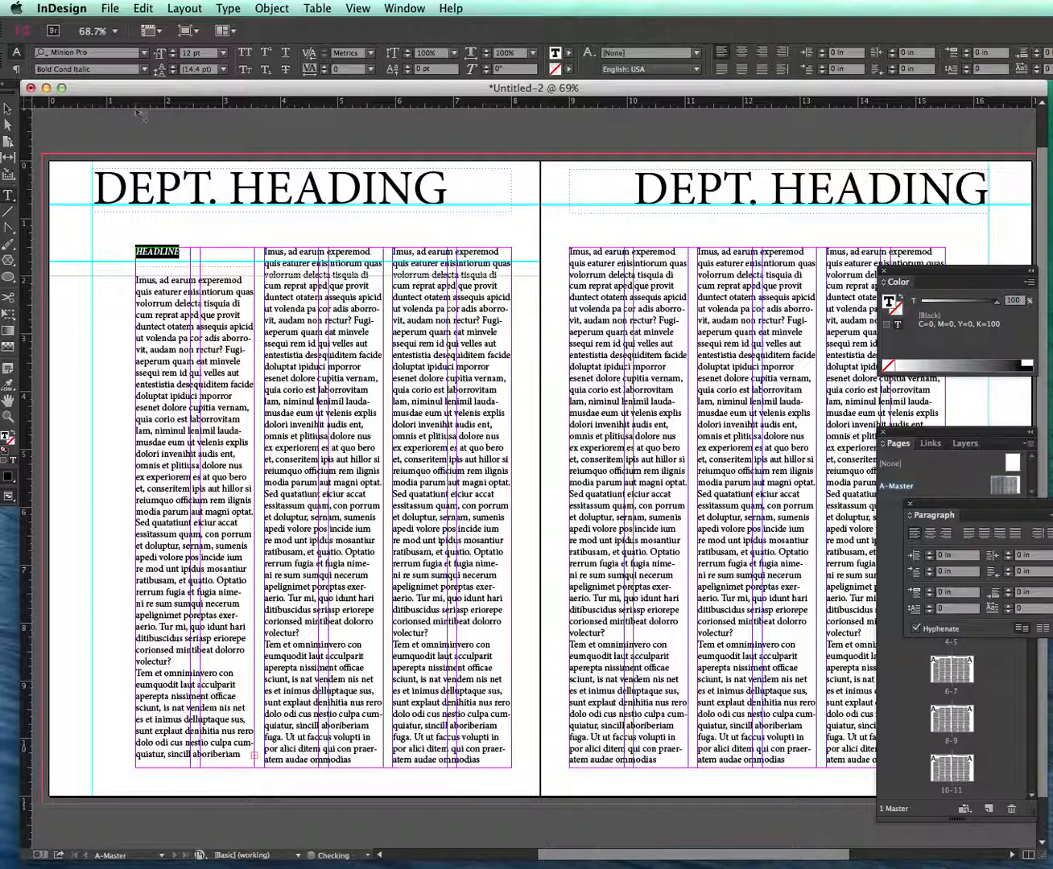
click(223, 53)
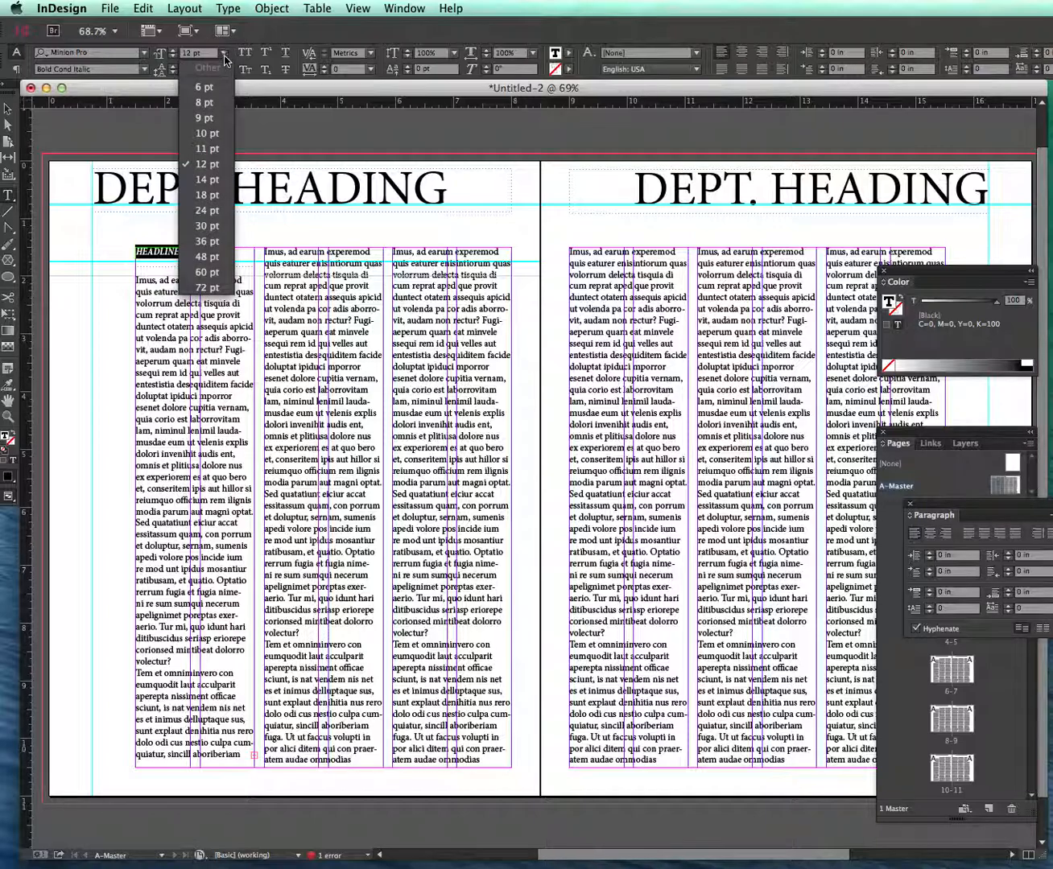
click(212, 201)
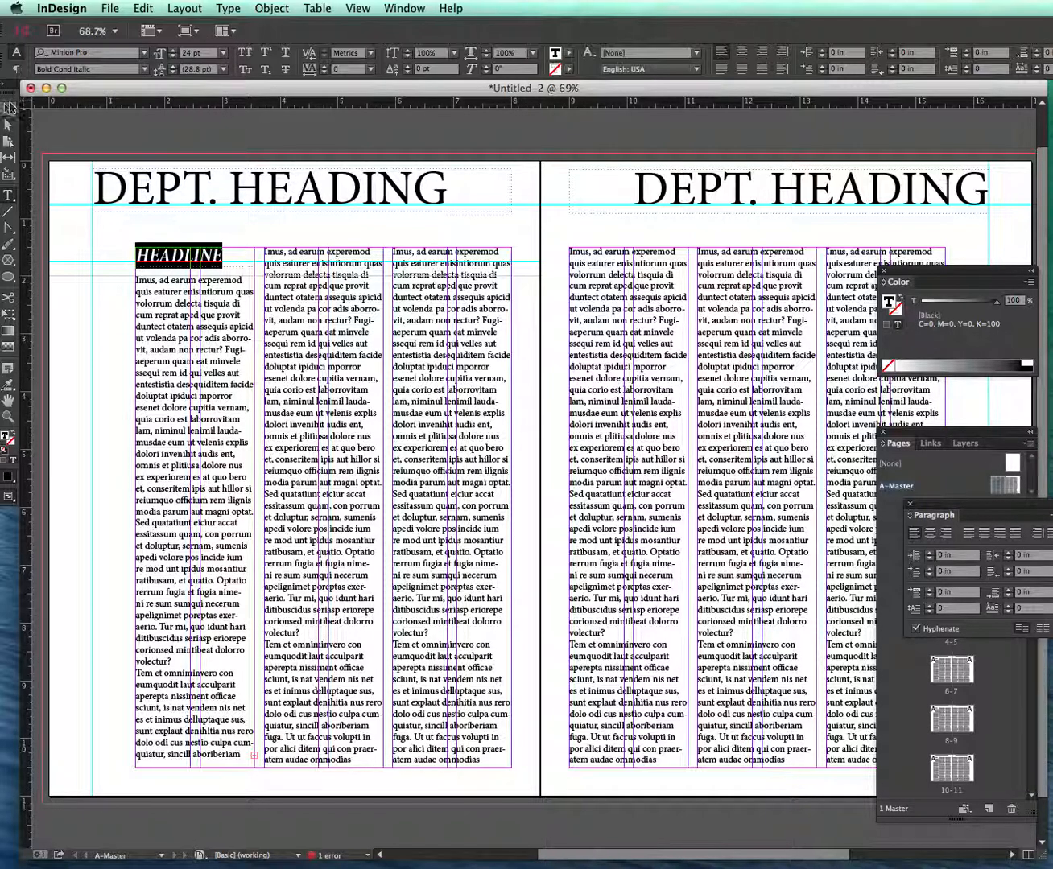
key(Escape)
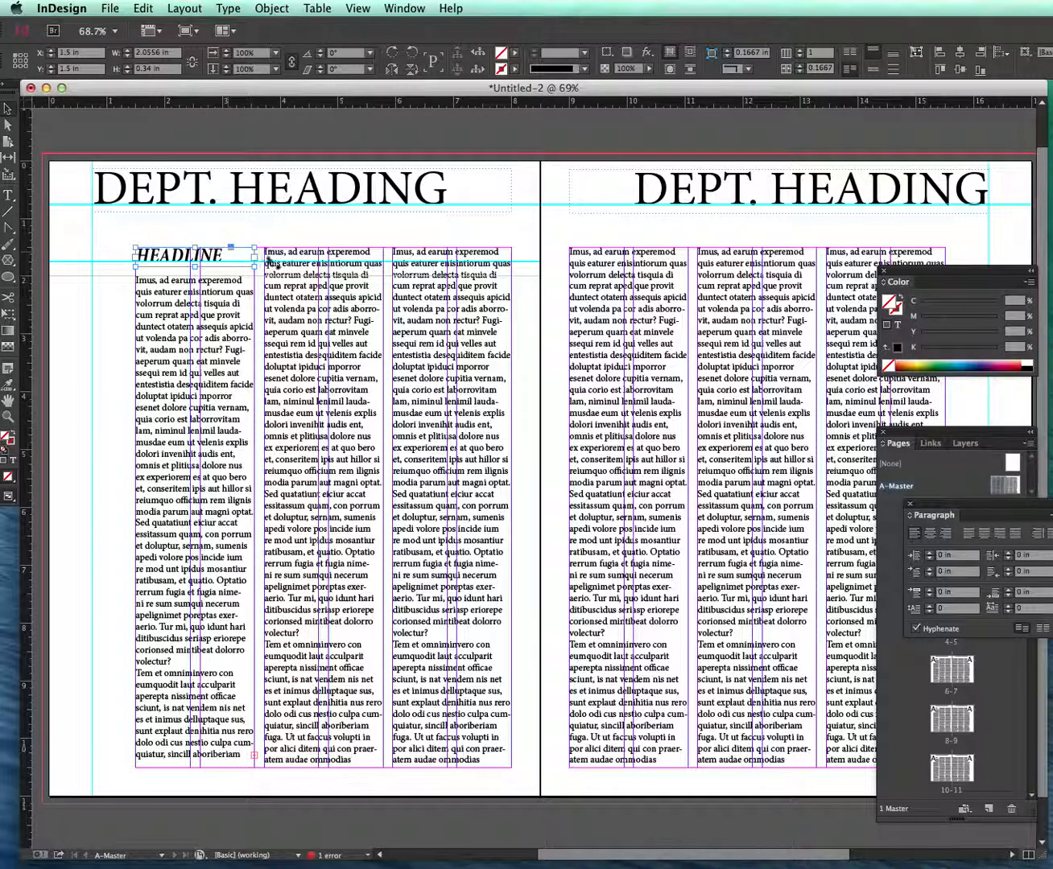
Step: Widen the headline frame to 4.2778 in across two columns and extend its text to "HEADLINE FOR TODAYS NEWS"
click(254, 259)
drag(254, 258, 383, 259)
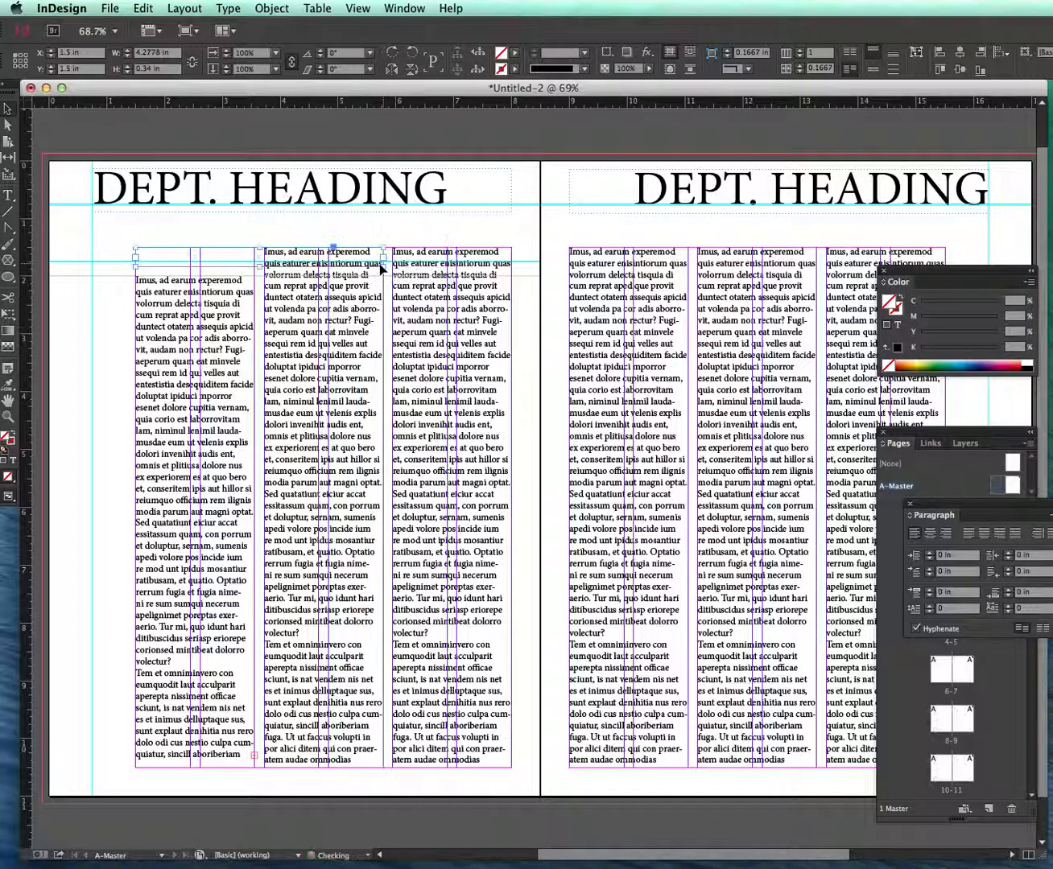
double_click(234, 254)
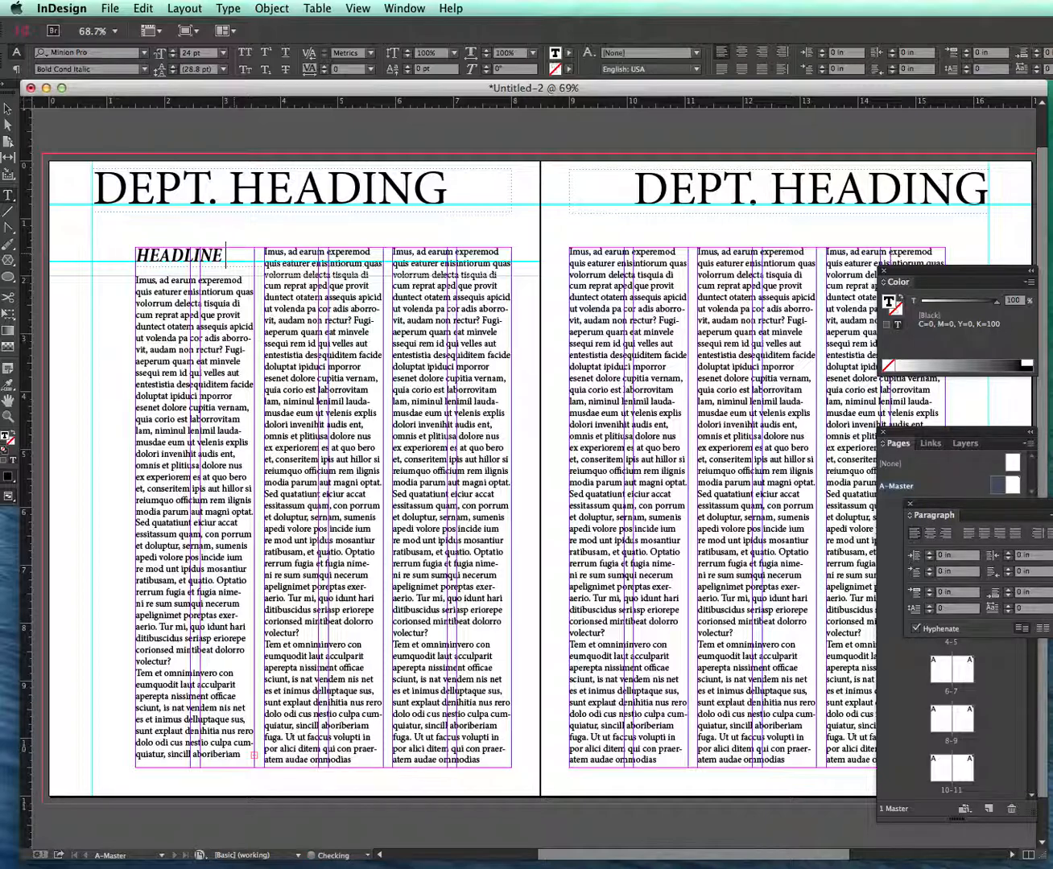
text(TODAYS)
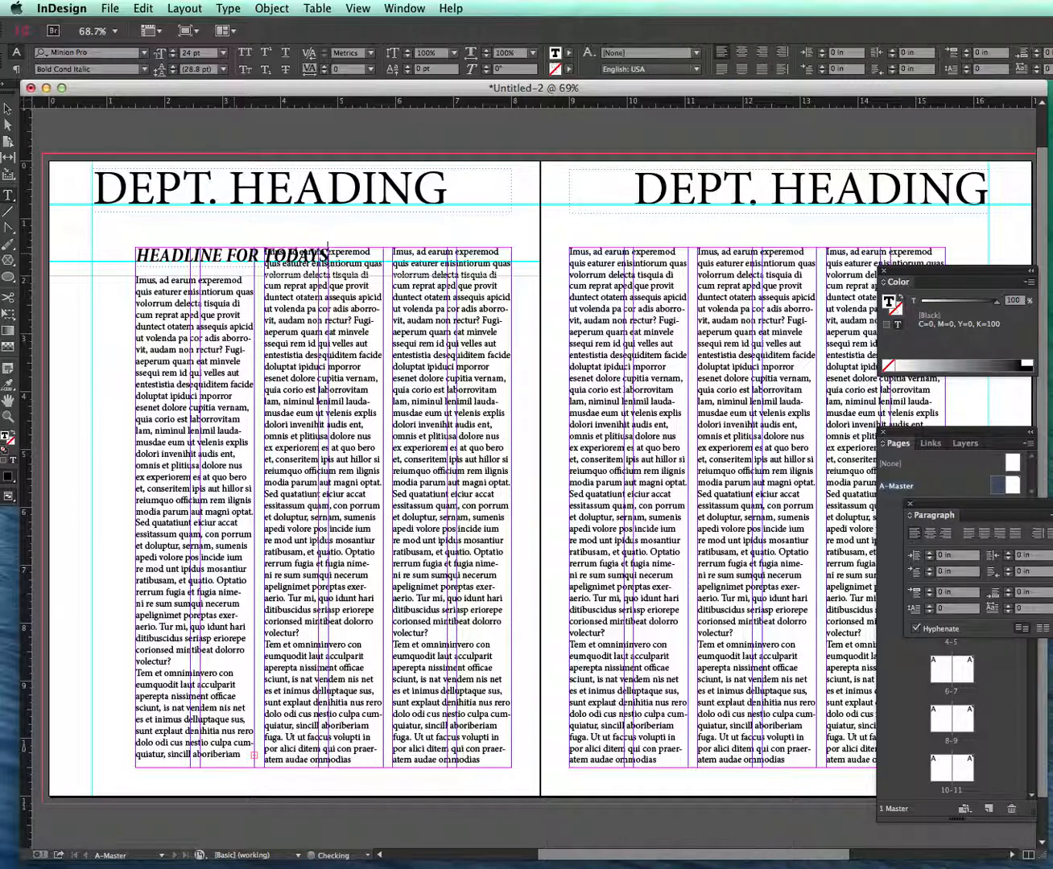
text( NEWS)
key(Escape)
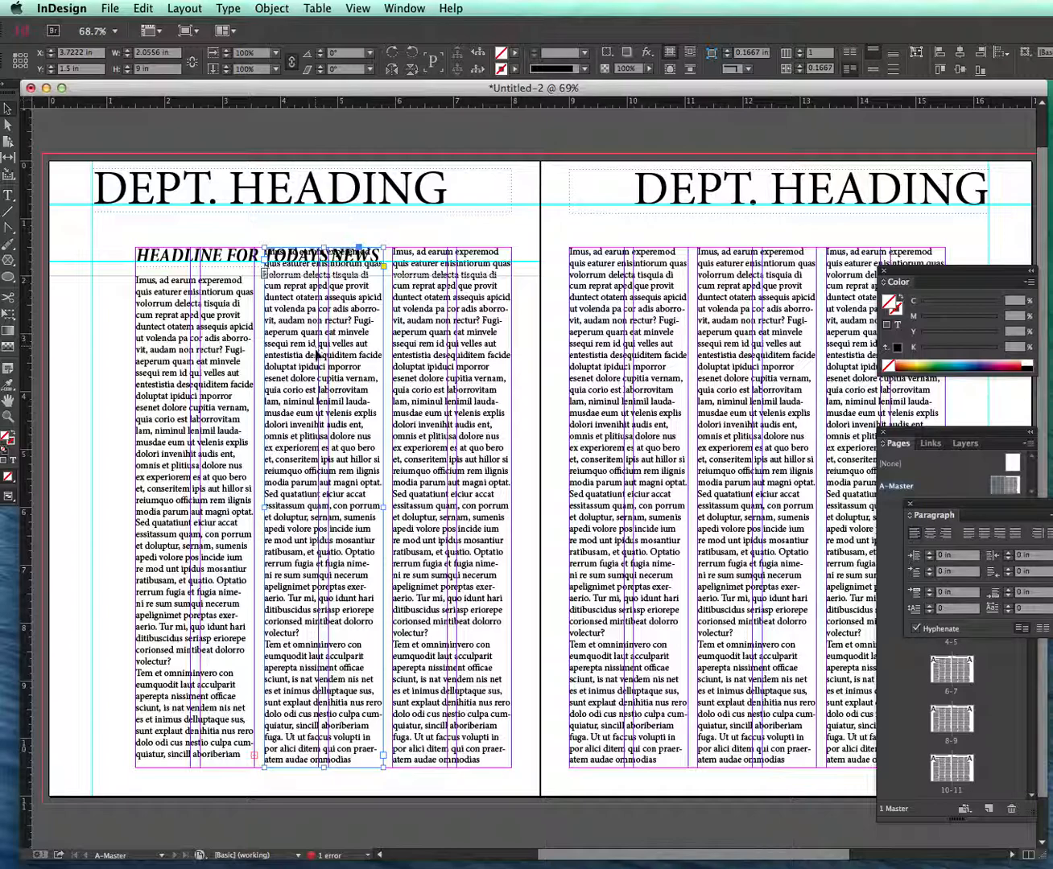
Step: Shorten the left page's second text column to start at 2 in and copy the headline above the right page's first two columns
drag(326, 246, 328, 278)
click(329, 239)
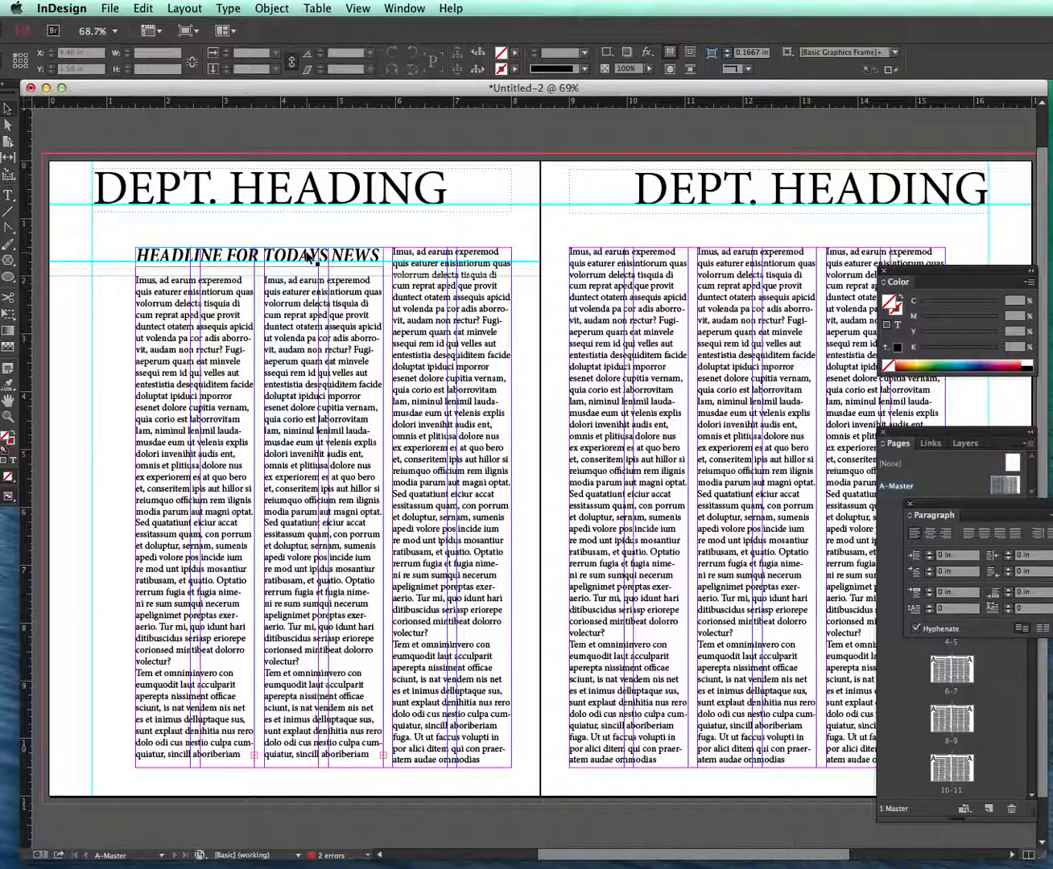
click(288, 264)
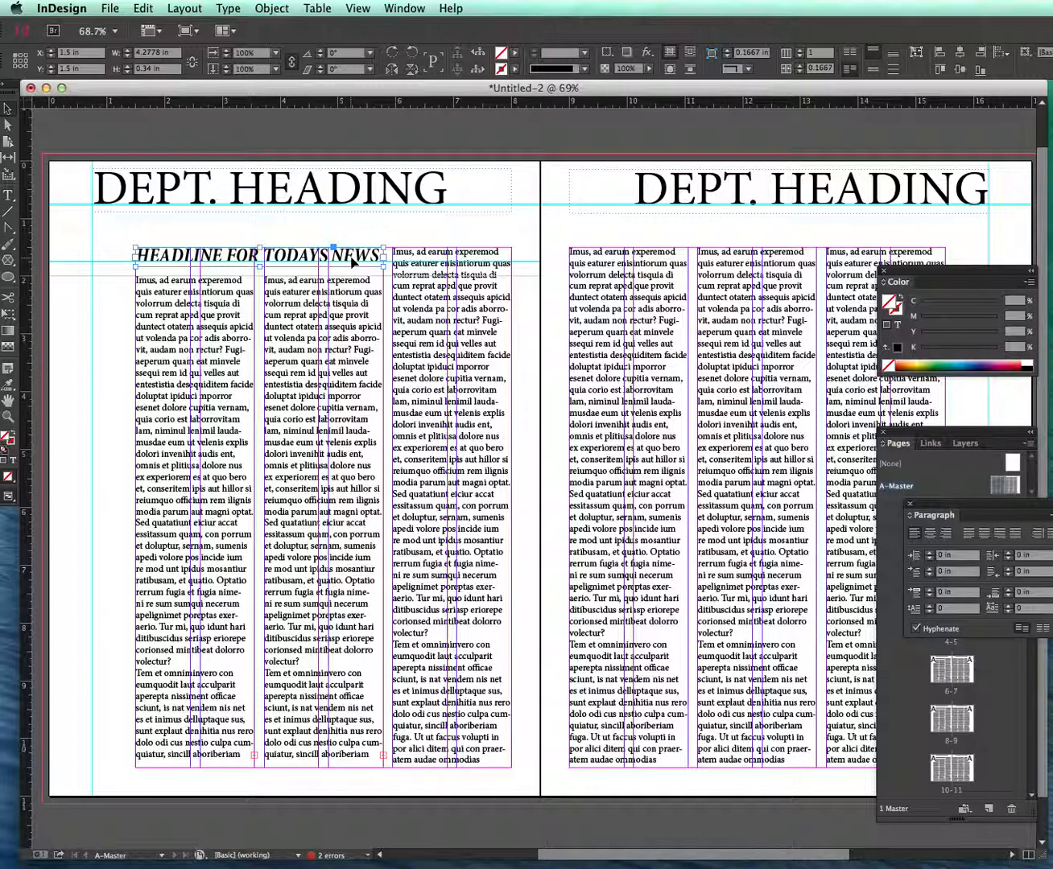
drag(378, 268, 648, 305)
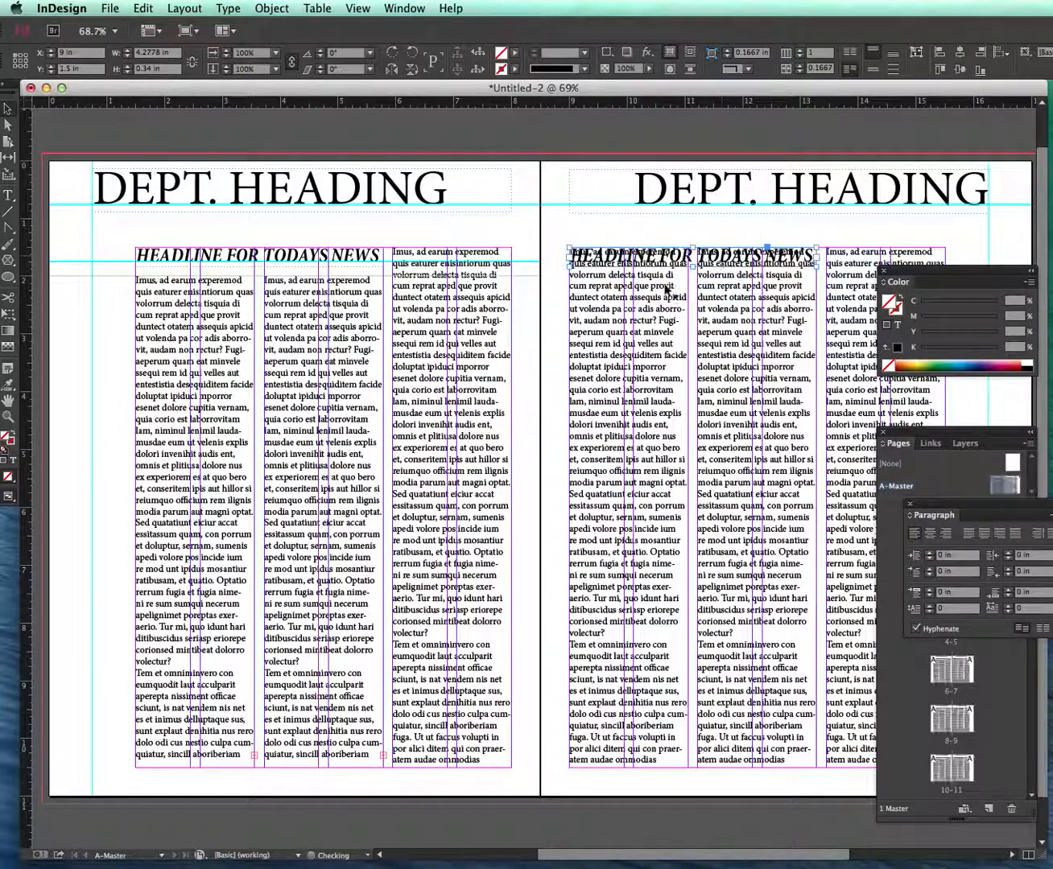
Step: Shorten the right page's first two text columns to start at 2 in, 8.5 in high, and extend the headline's horizontal guide to that page
drag(626, 248, 628, 275)
drag(562, 100, 573, 261)
drag(554, 102, 600, 246)
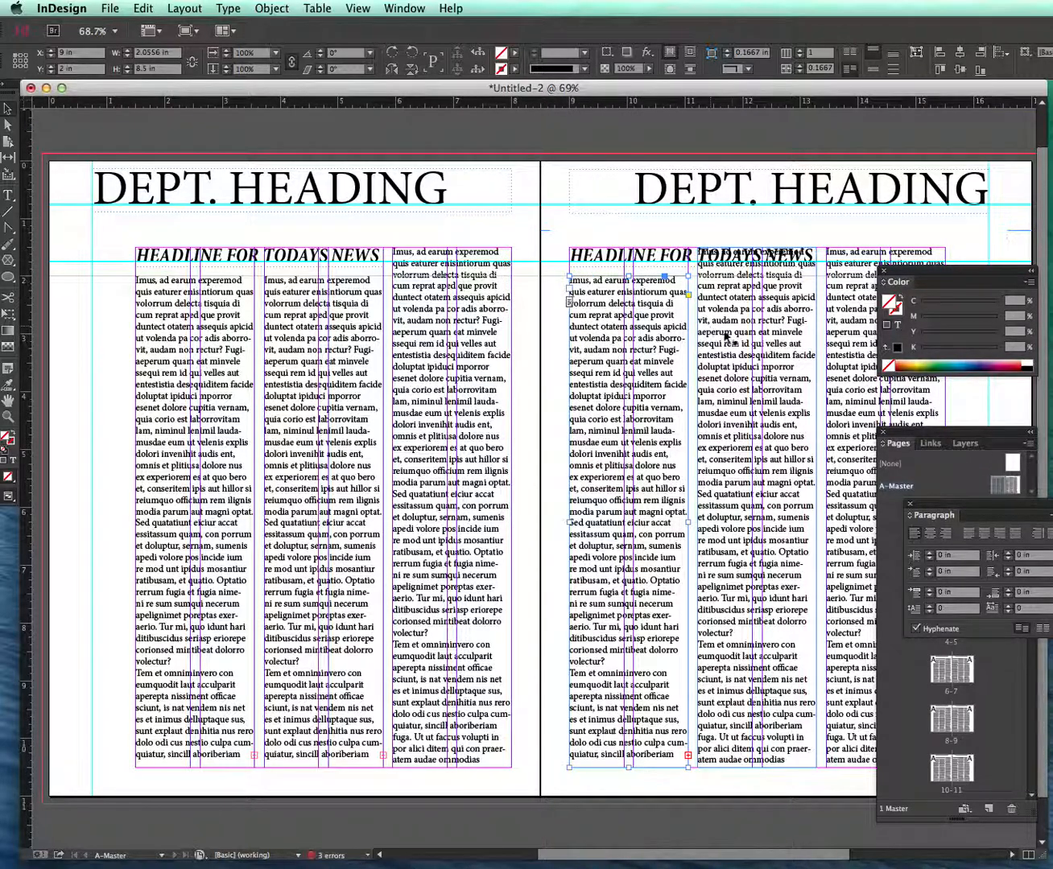
click(739, 341)
drag(757, 246, 756, 275)
click(718, 235)
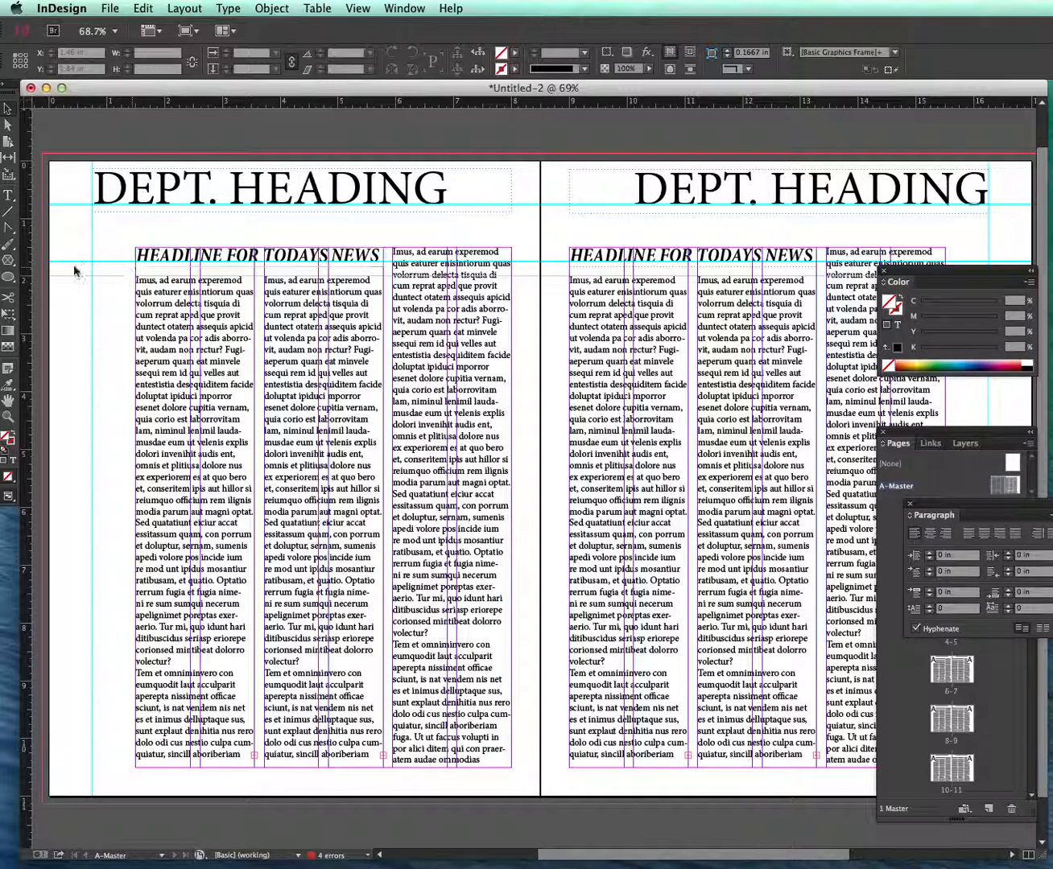
Step: Add a vertical guide at about 1.26 in and horizontal guides at about 1.5 in and 10.5 in on the left page
drag(29, 302, 122, 294)
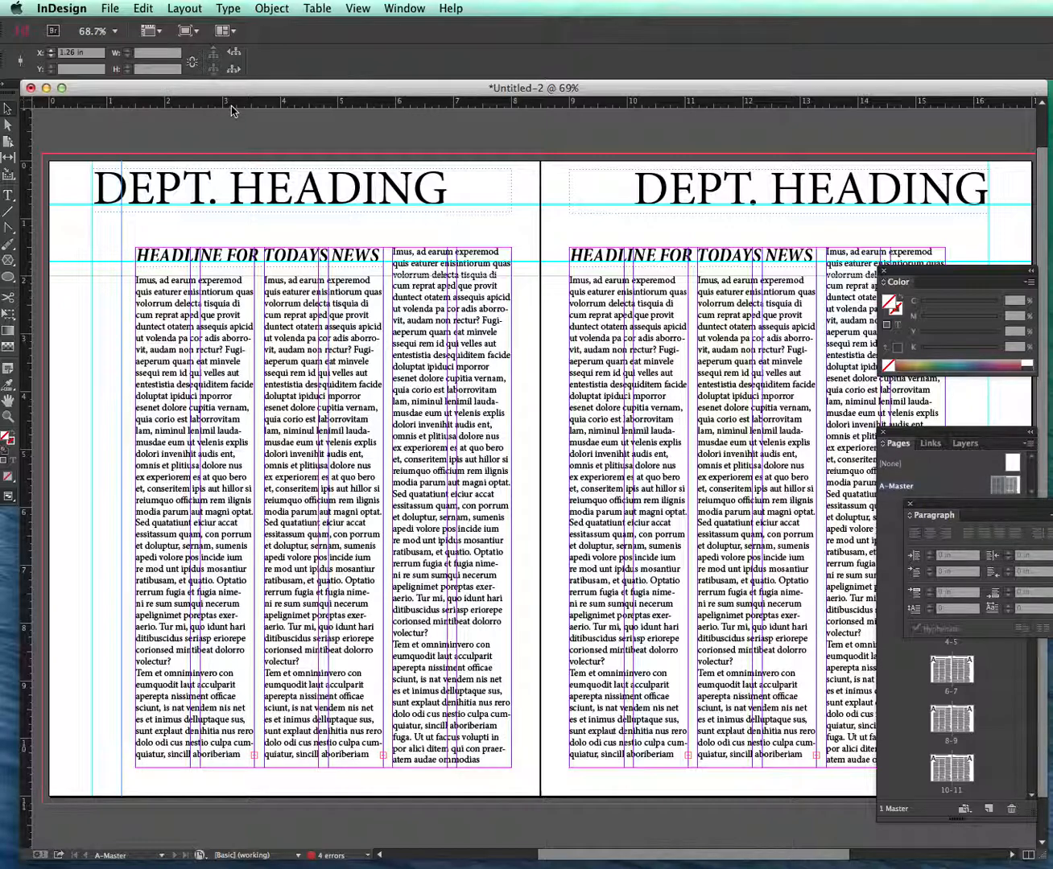
drag(233, 101, 240, 245)
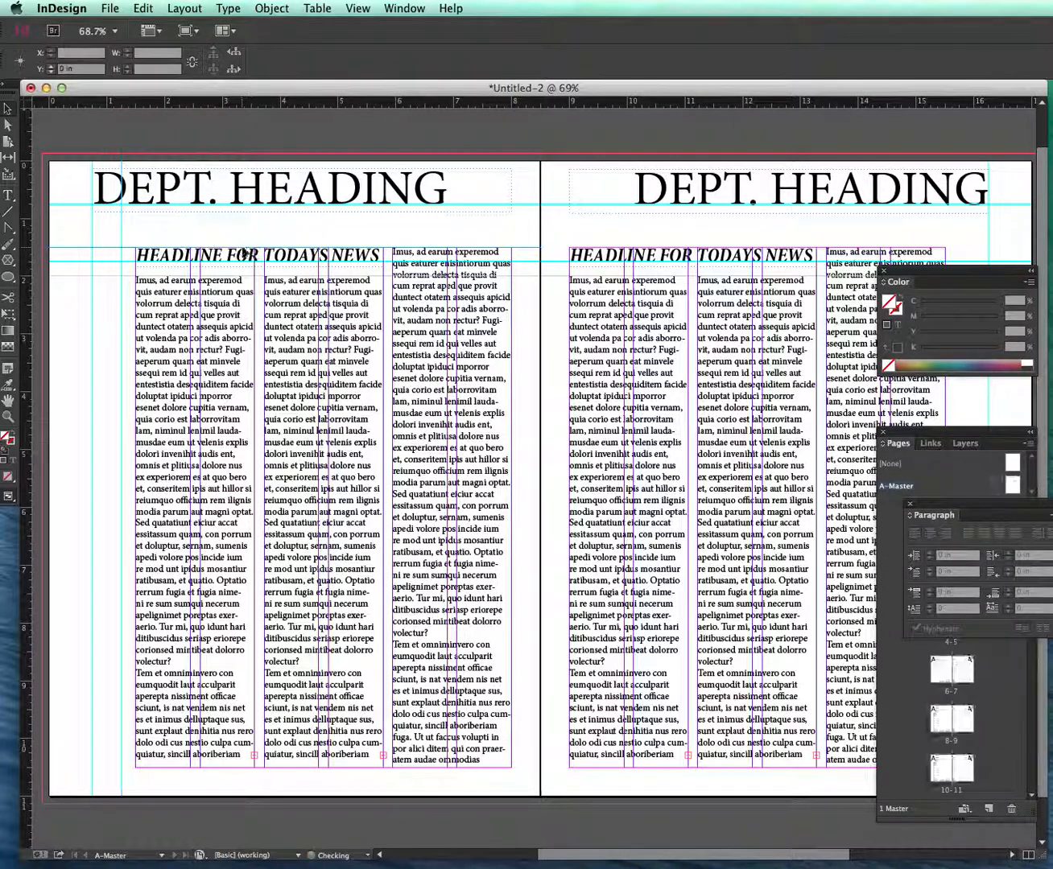
drag(237, 109, 247, 769)
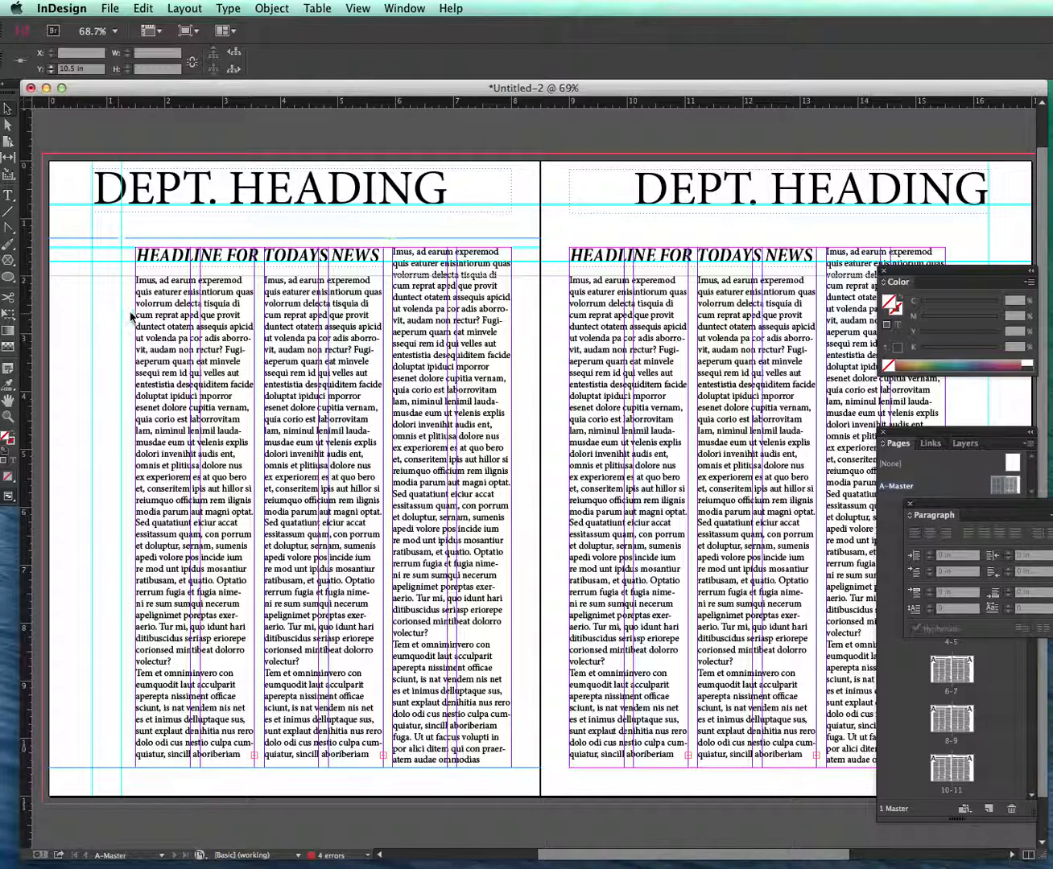
Step: Draw a vertical line about 9.18 in long down the 1.26 in guide beside the left page's columns and apply the default black stroke
click(9, 211)
drag(119, 240, 121, 769)
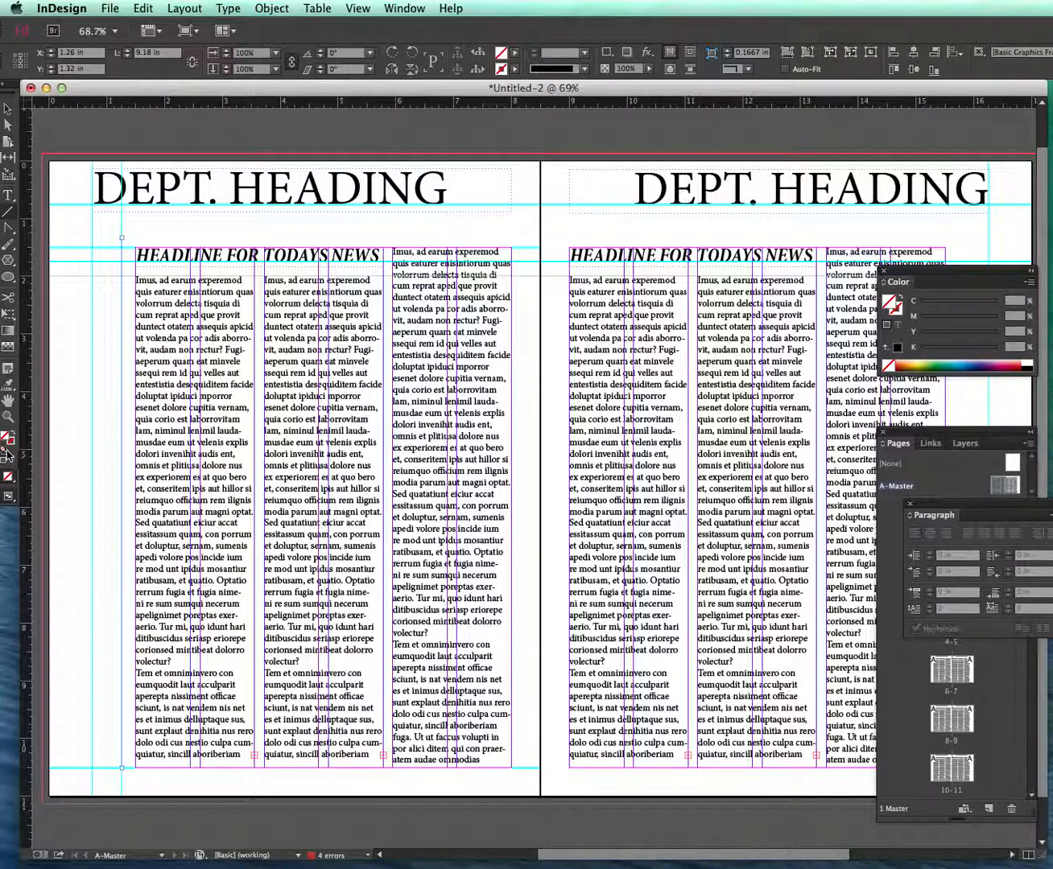
click(6, 449)
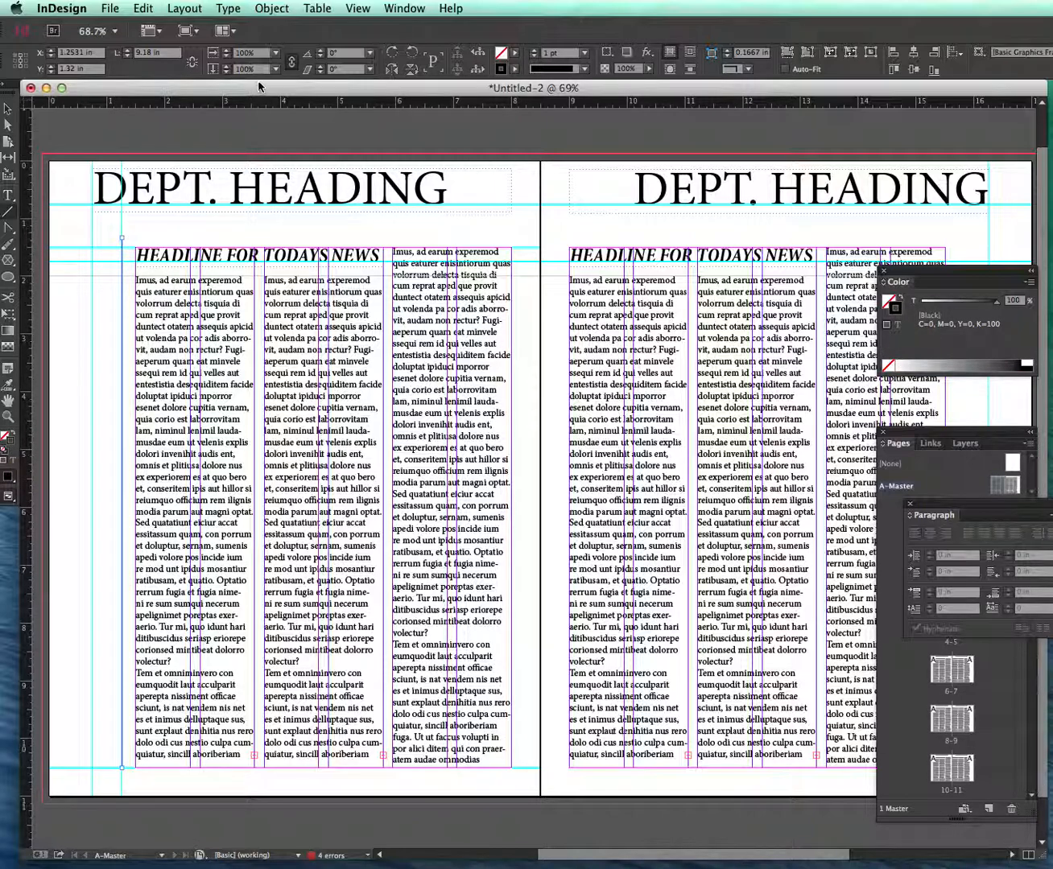
Step: Set the vertical line's stroke to 4 pt and color it blue, C 90, M 76, Y 0, K 0
click(536, 49)
click(537, 49)
click(537, 50)
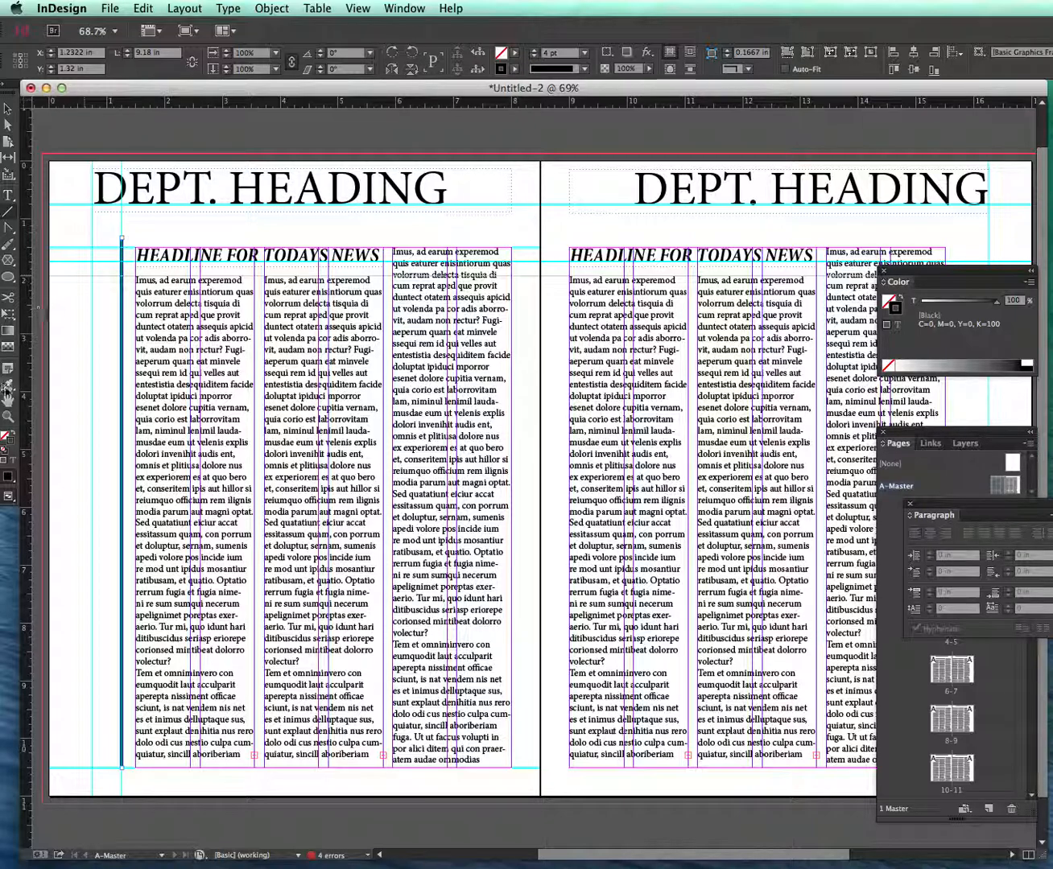
double_click(12, 449)
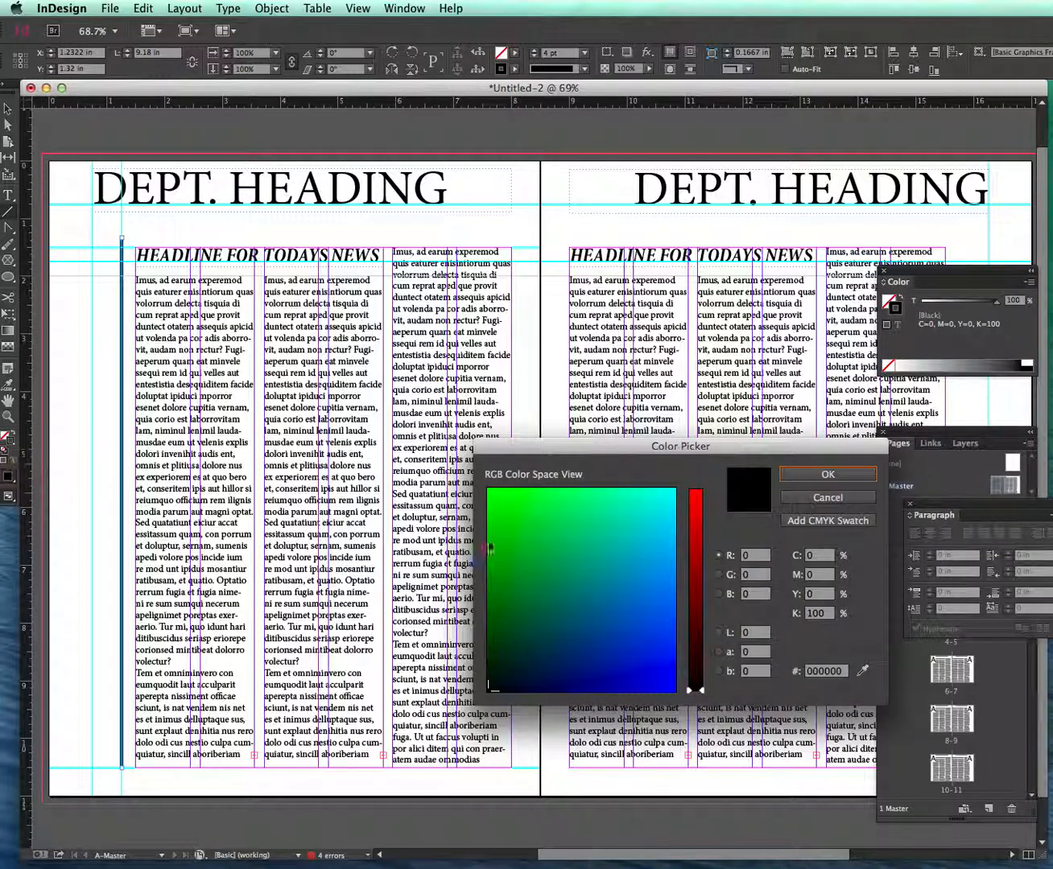
click(633, 625)
click(828, 474)
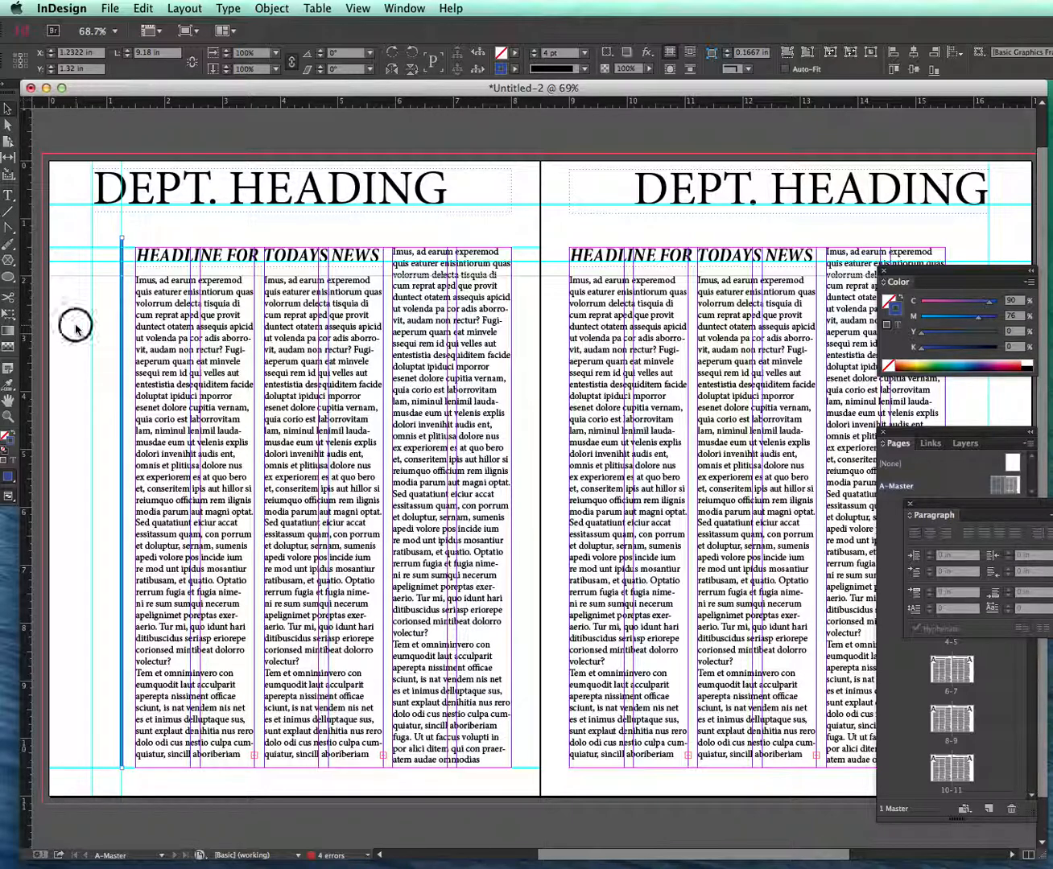
Step: Shorten the blue line from its upper end so it starts at the 1.5 in guide and is about 9 in long
click(127, 311)
click(123, 286)
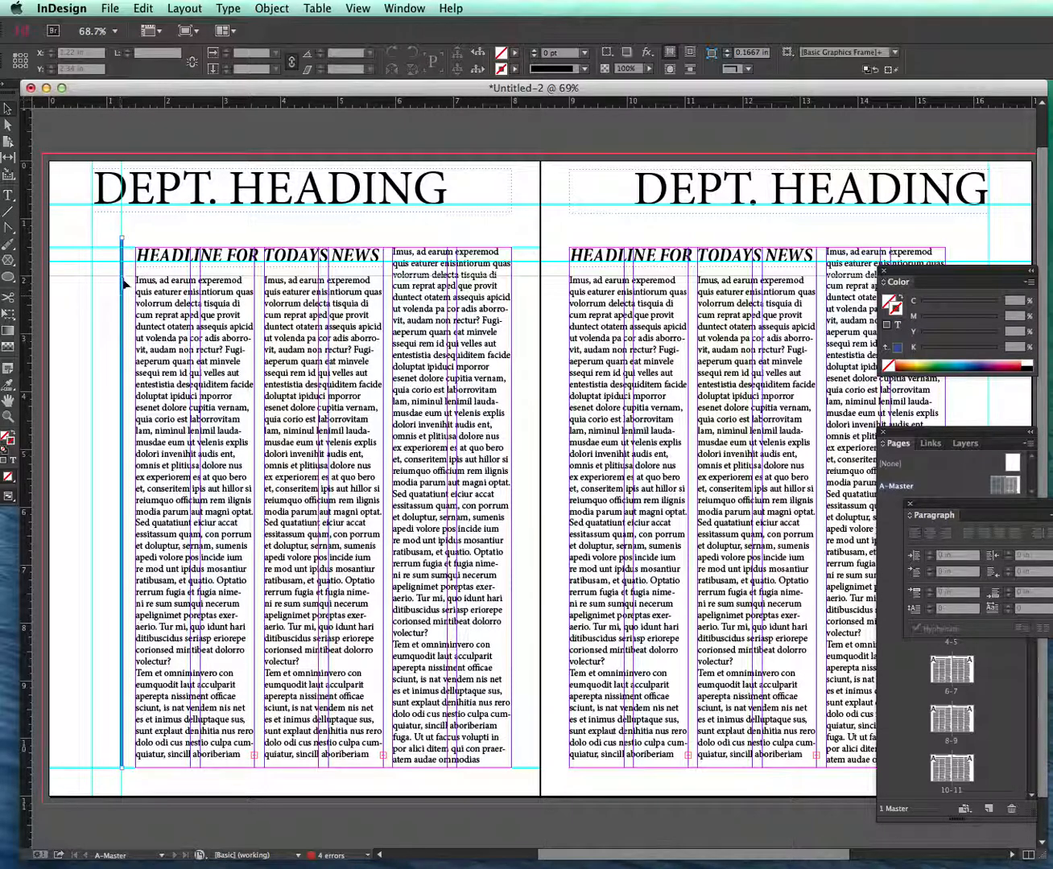
drag(122, 240, 123, 254)
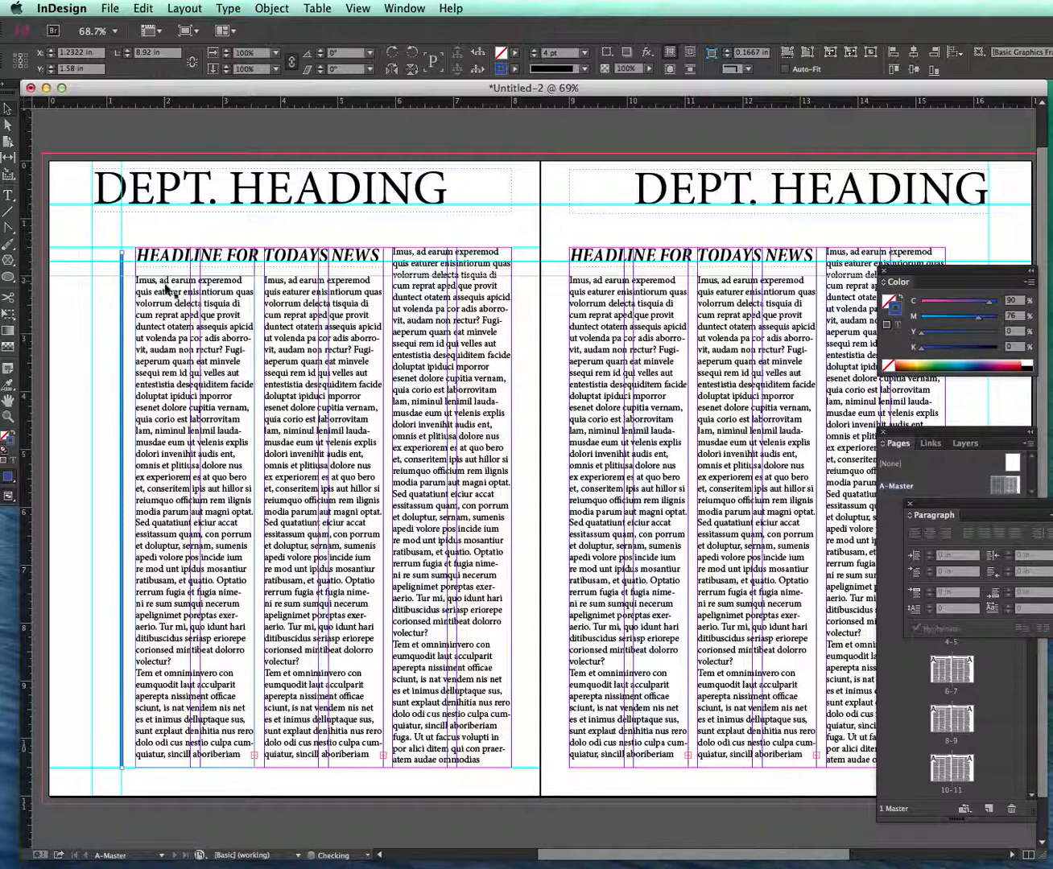
drag(123, 254, 121, 251)
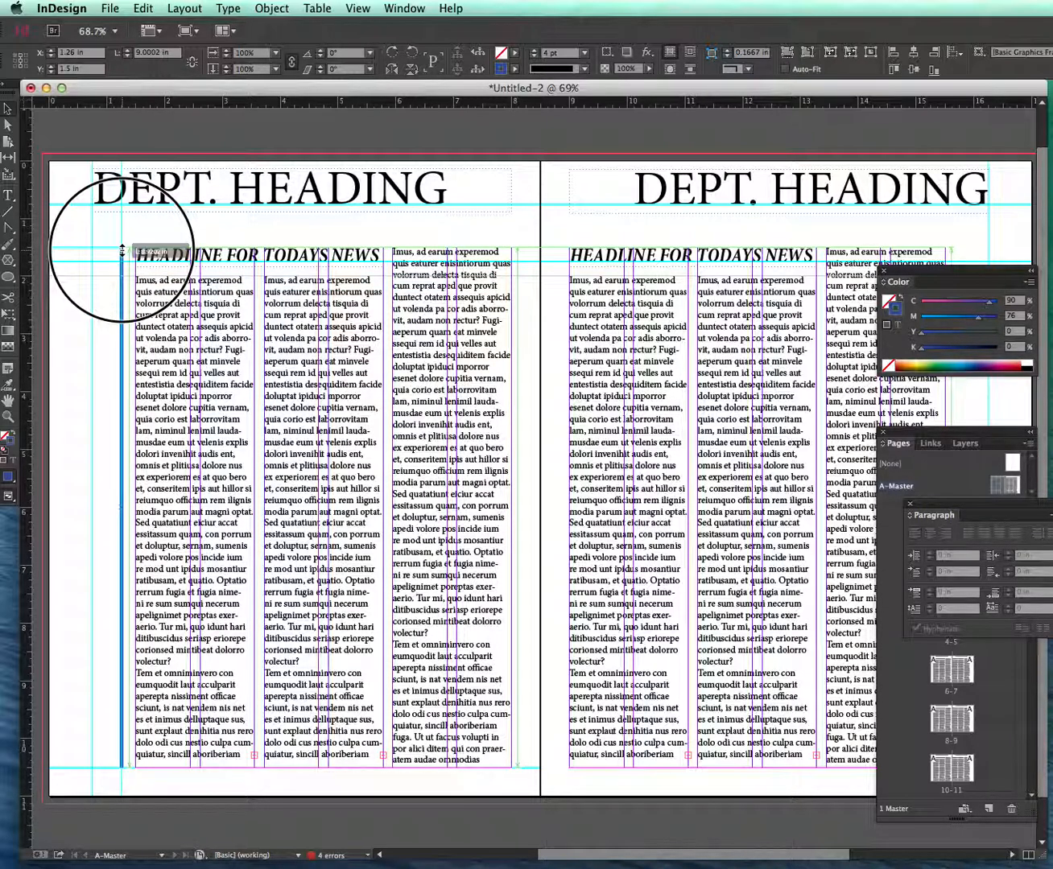
click(158, 244)
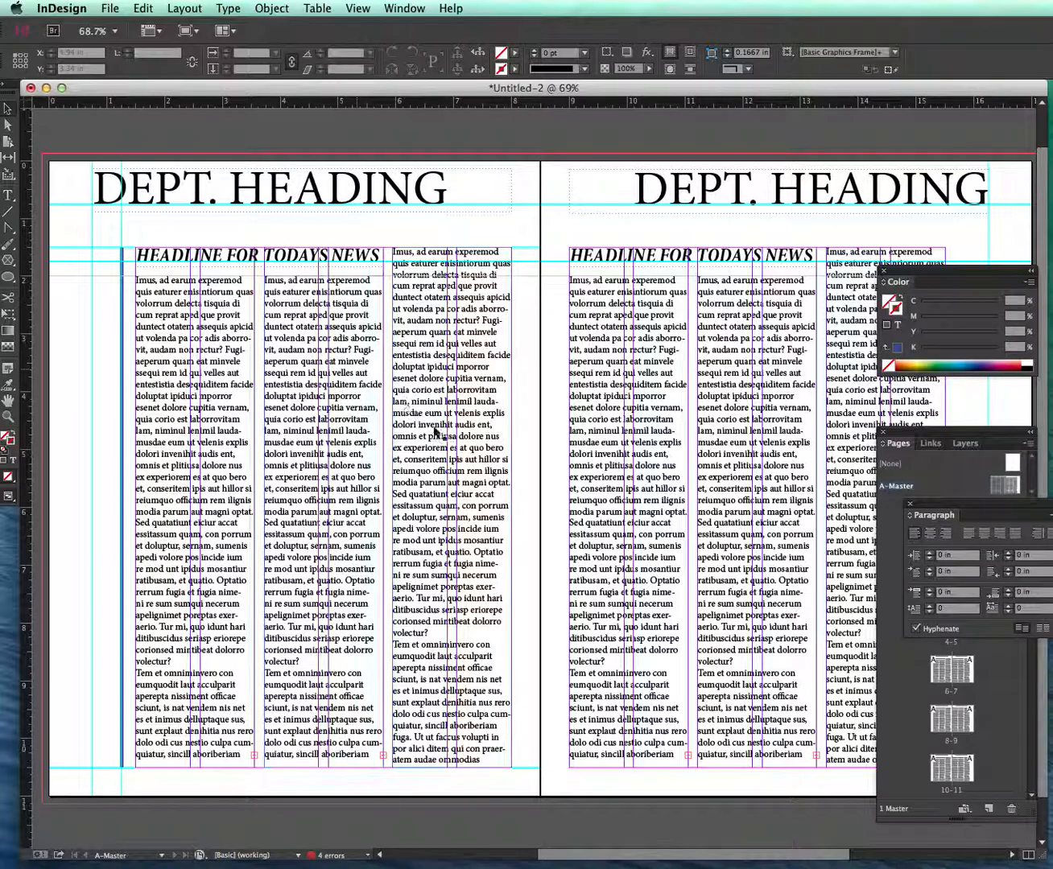
Step: Add a vertical guide at 15.75 in on the right page, just outside the third column
scroll(513, 569, right, 5)
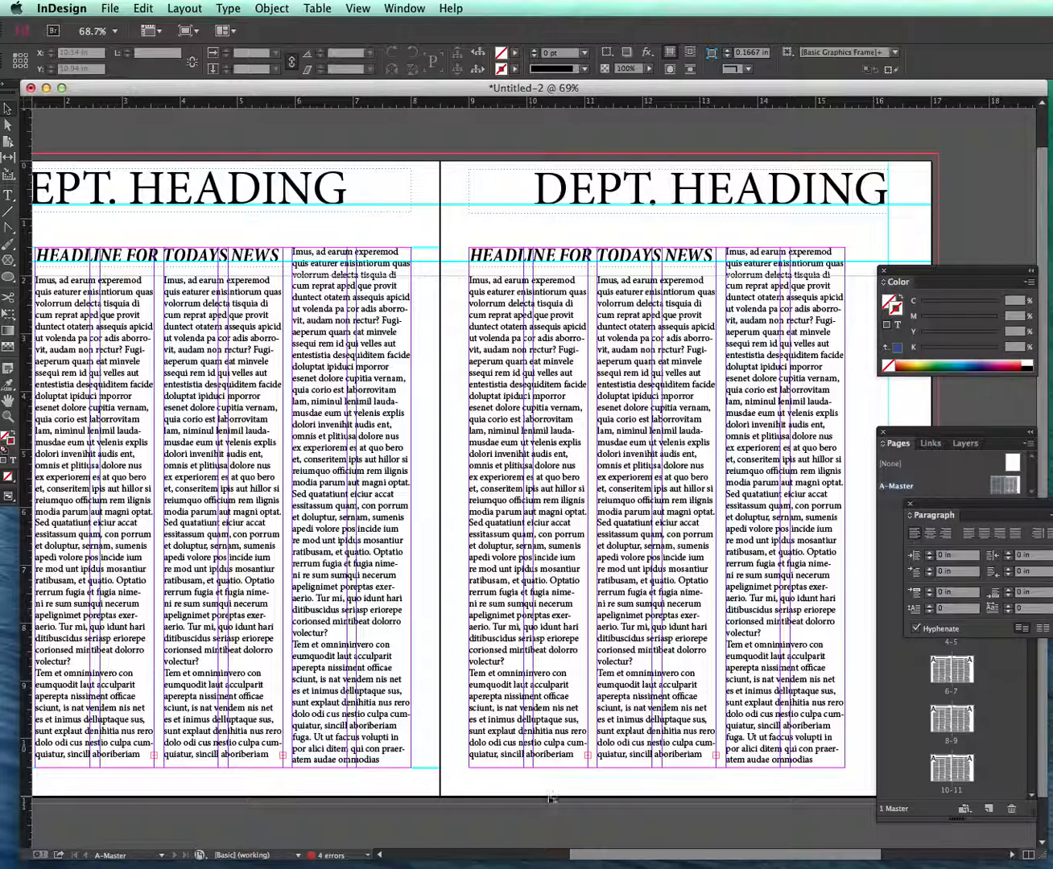
scroll(550, 801, left, 2)
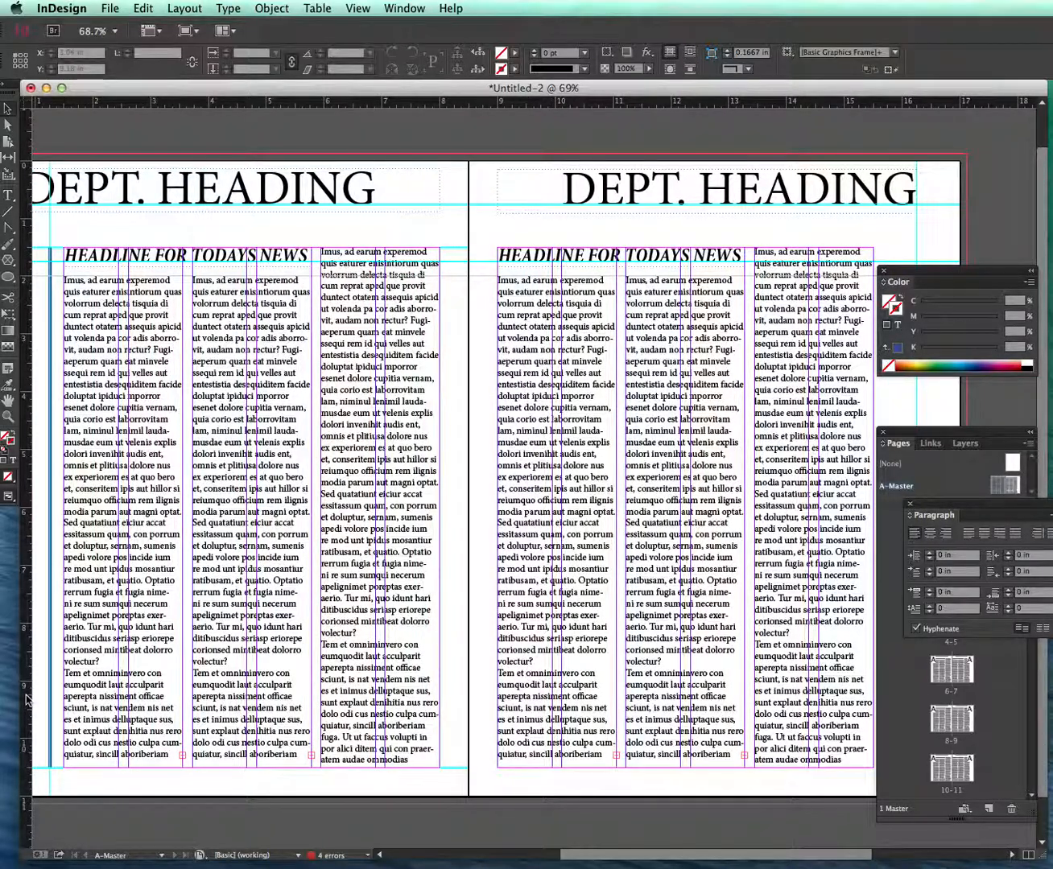
drag(27, 576, 888, 620)
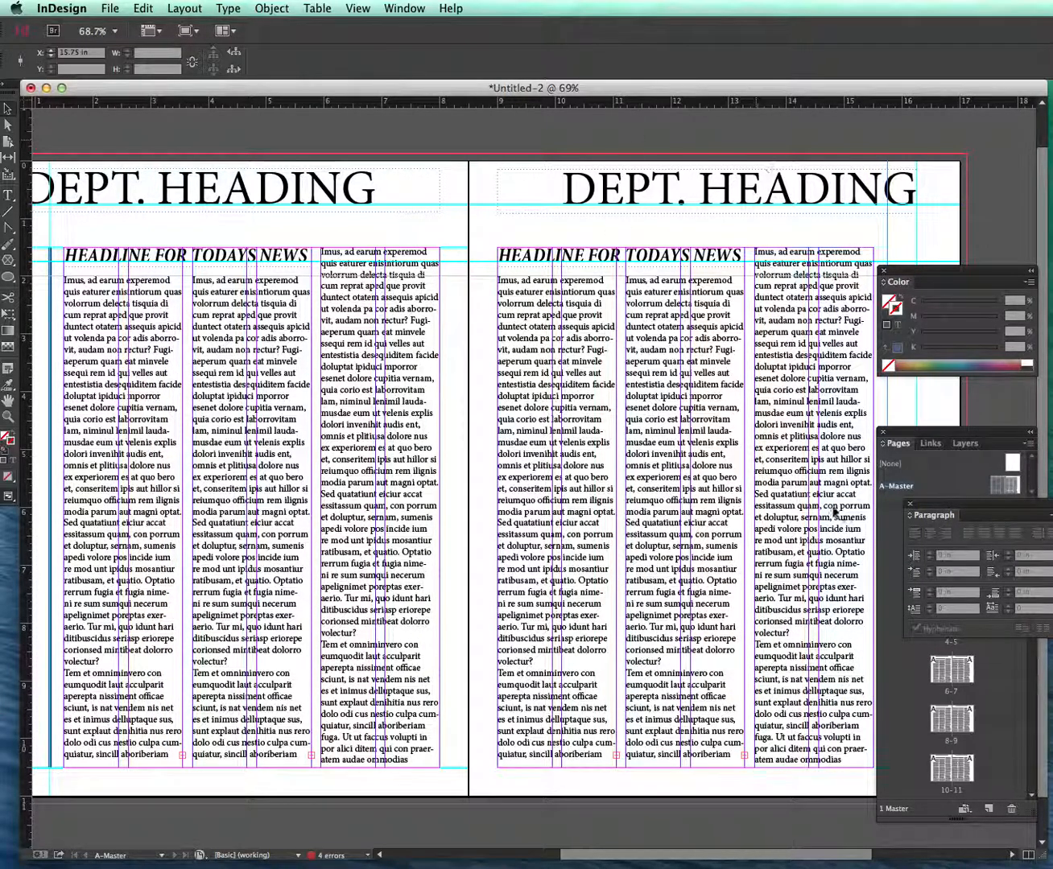
Step: Copy the blue vertical line onto the right page's 15.75 in guide, with its upper end at 1.5 in
drag(864, 851, 877, 853)
click(38, 506)
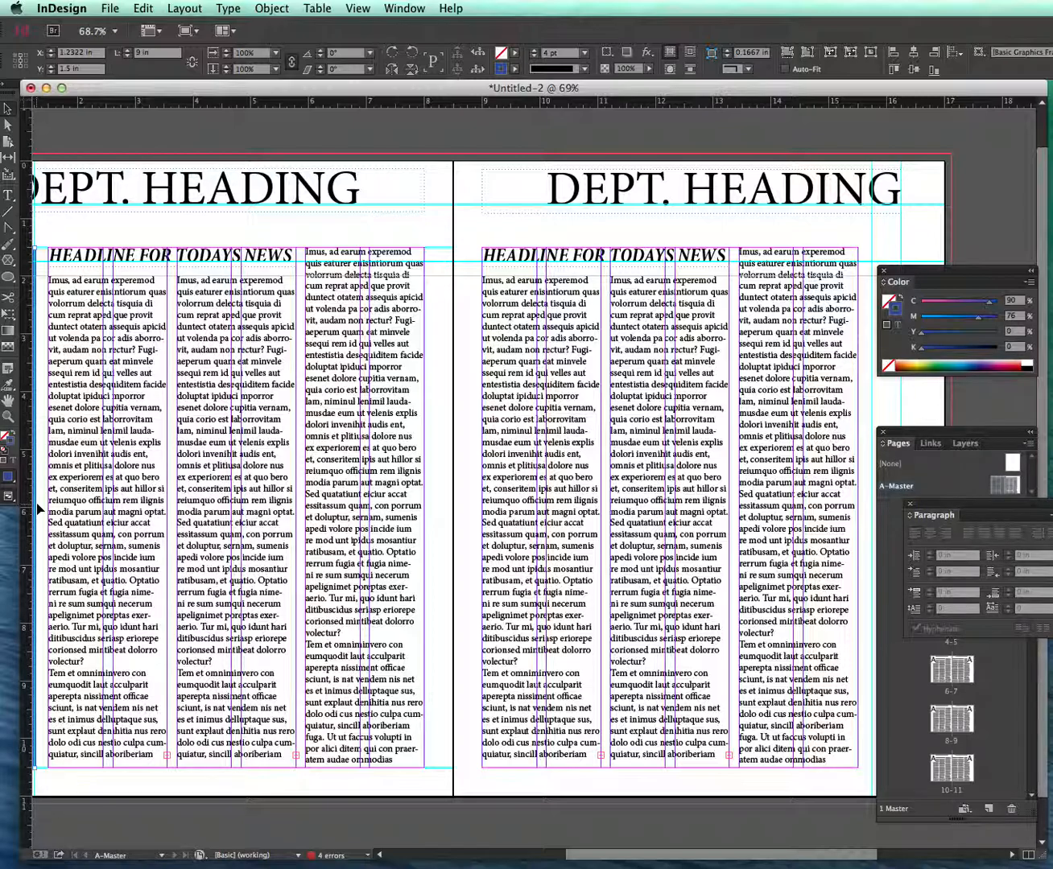
key(ctrl+v)
mouse_move(535, 453)
mouse_down()
mouse_move(903, 460)
mouse_move(879, 489)
mouse_up()
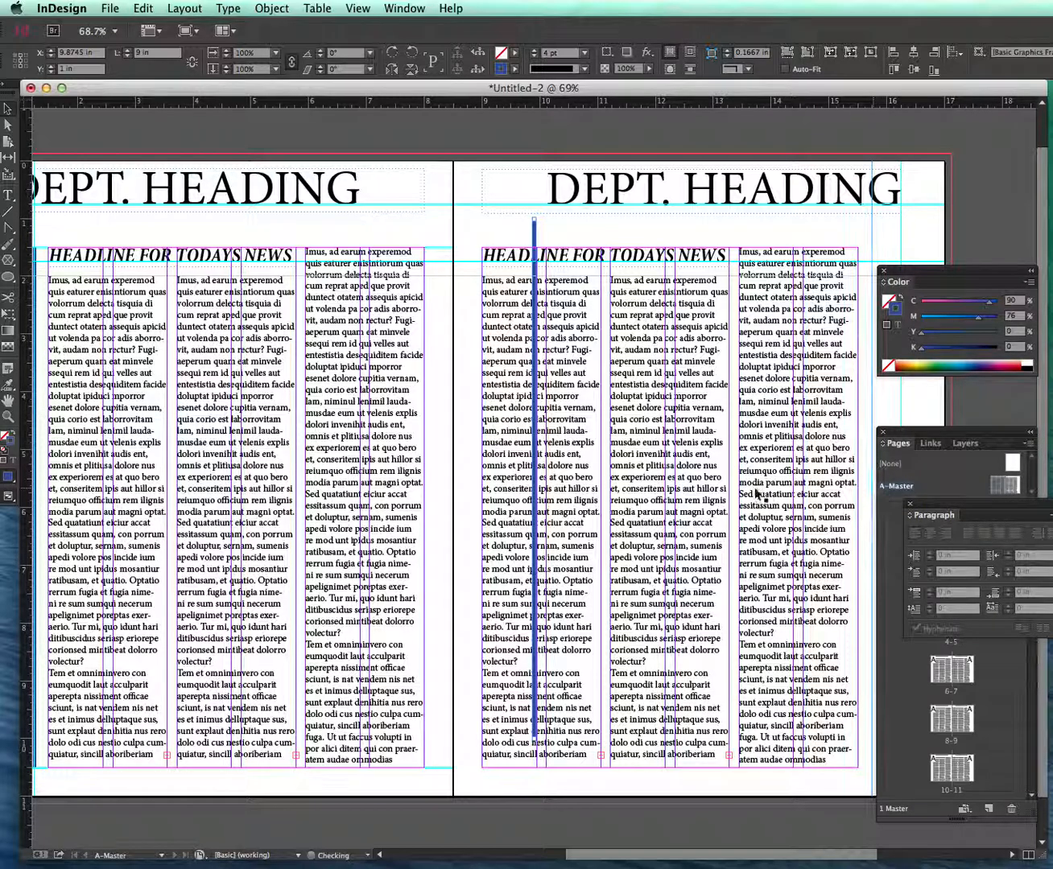
drag(535, 515, 875, 544)
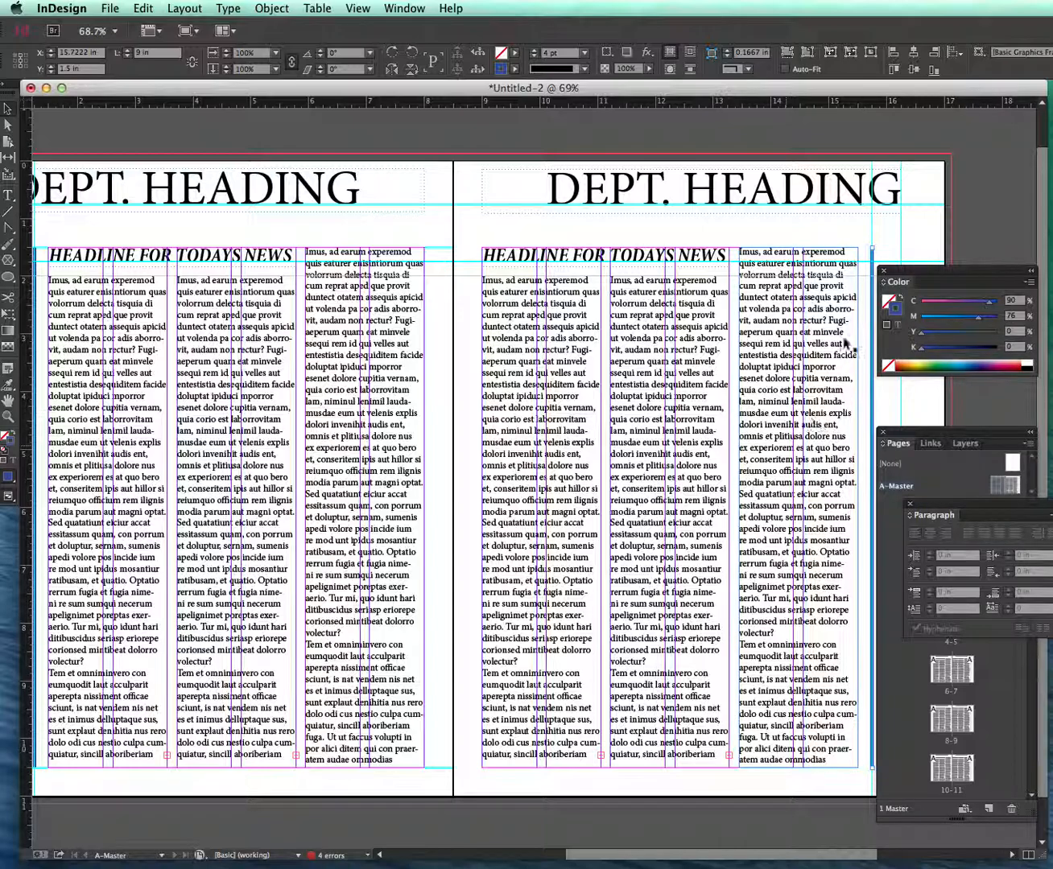
click(905, 249)
Step: Add a horizontal guide at 10.5 in on the right page, level with the lower end of its columns
drag(664, 102, 755, 770)
scroll(680, 685, right, 2)
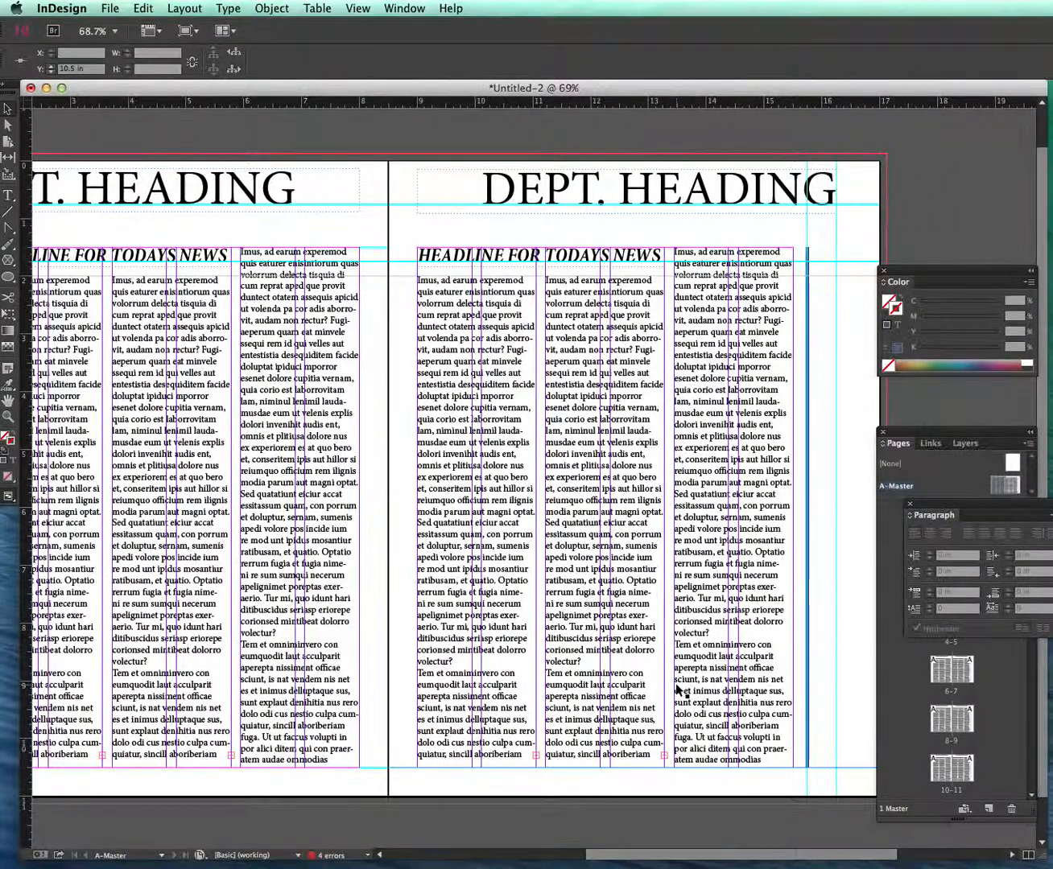
scroll(678, 691, left, 5)
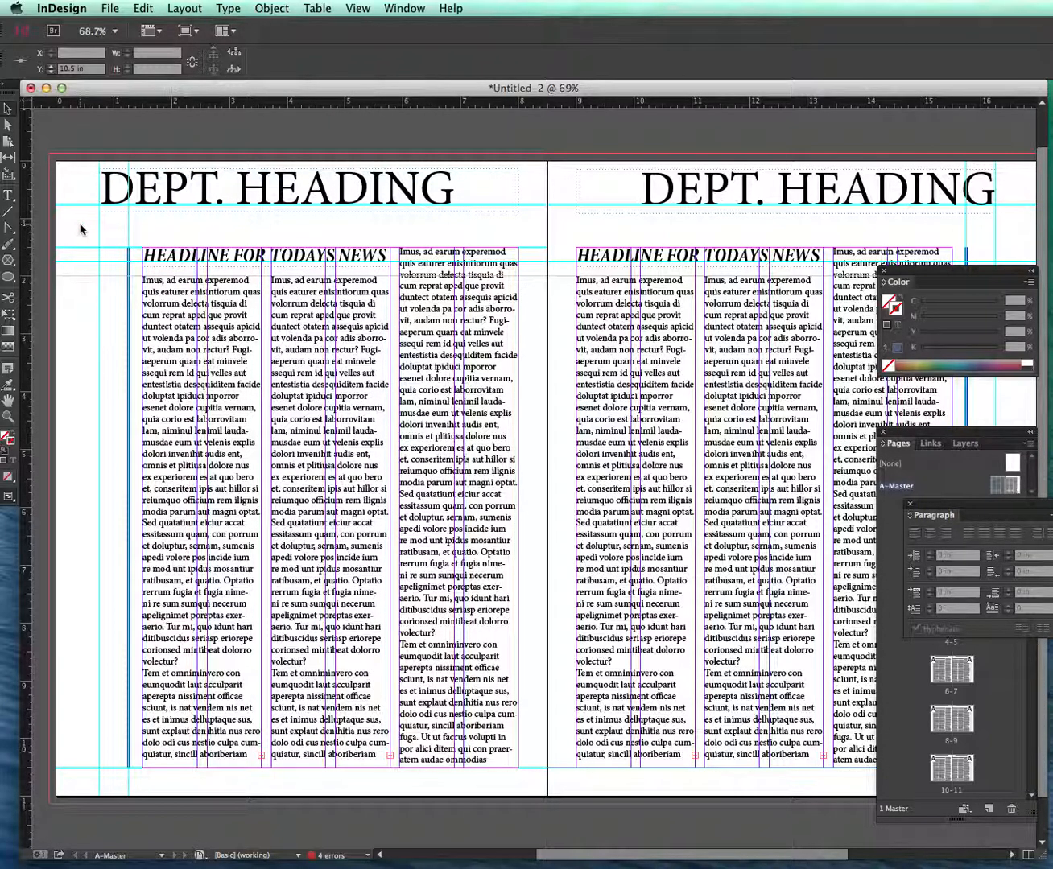
Step: Save the document to the Desktop as SAMPLEMAG in InDesign CC 2014 document format
click(110, 8)
click(100, 151)
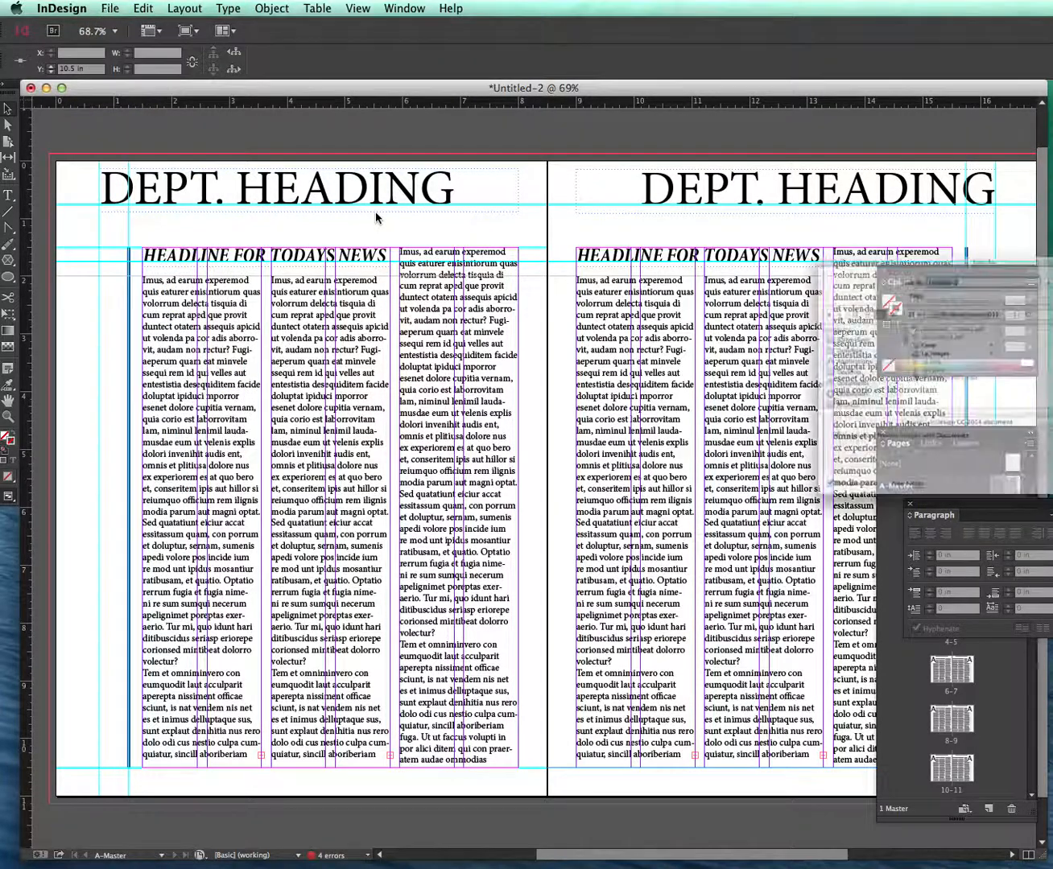
text(SAMPLEMAG)
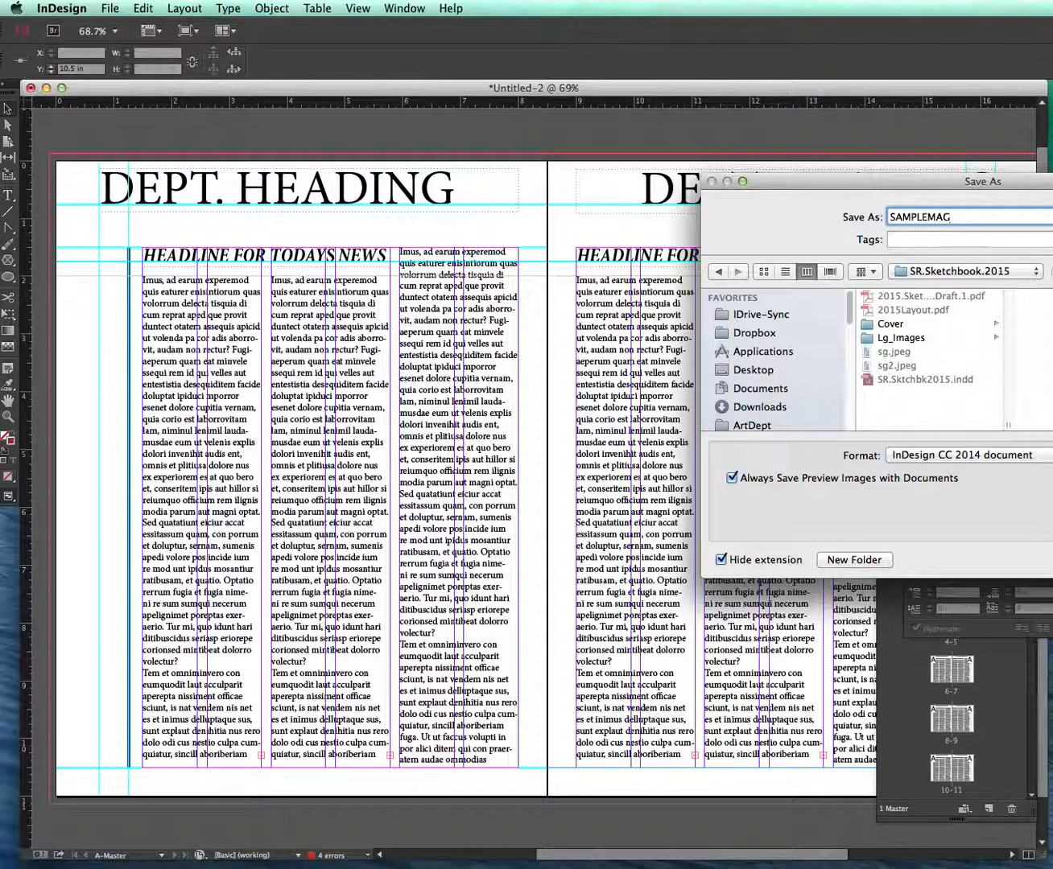
click(756, 370)
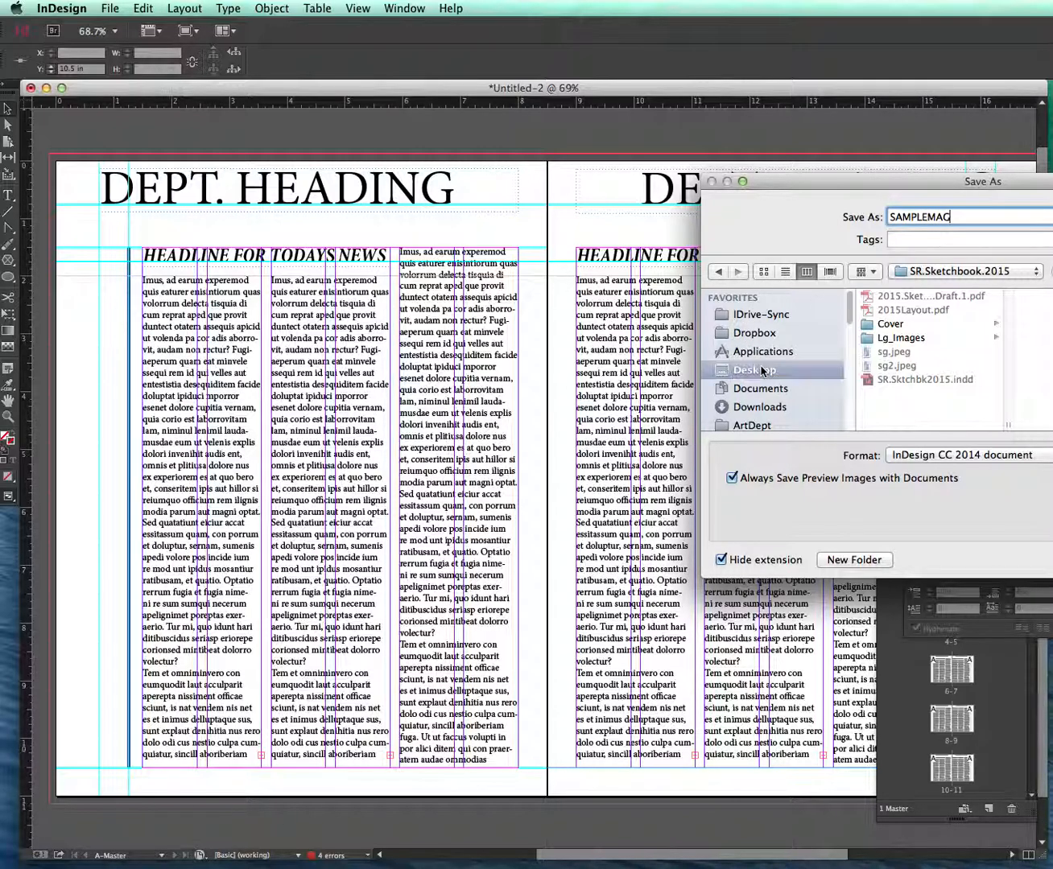
key(Return)
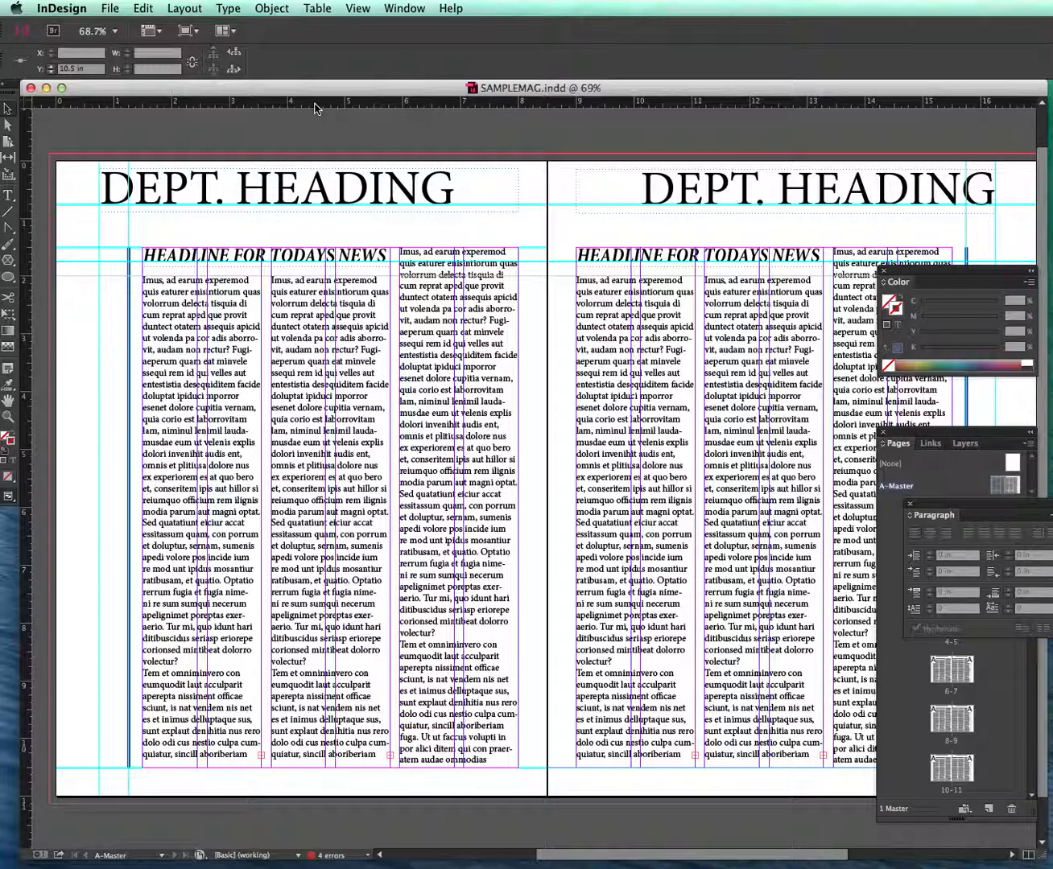
Step: Add horizontal guides at about 10.74 in on both pages and create a 6.74 by 0.34 in footer text frame below the left page's columns
drag(310, 109, 282, 781)
drag(621, 101, 655, 782)
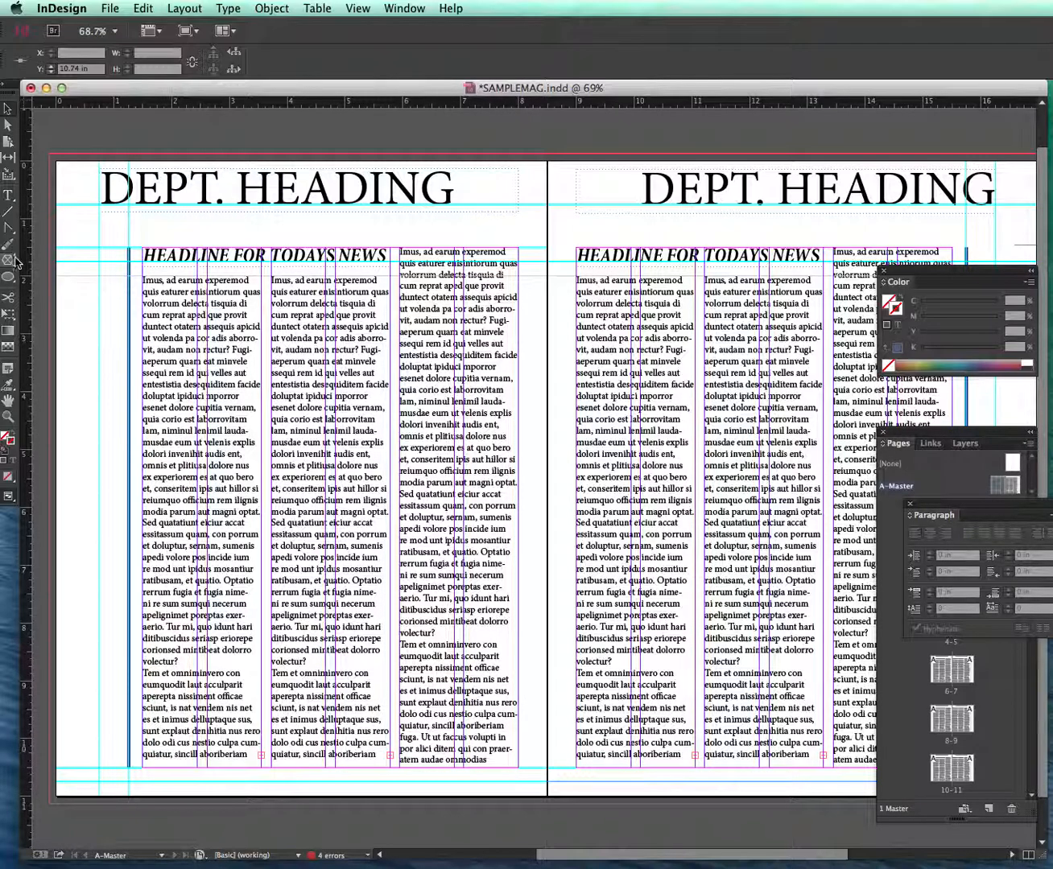
click(8, 196)
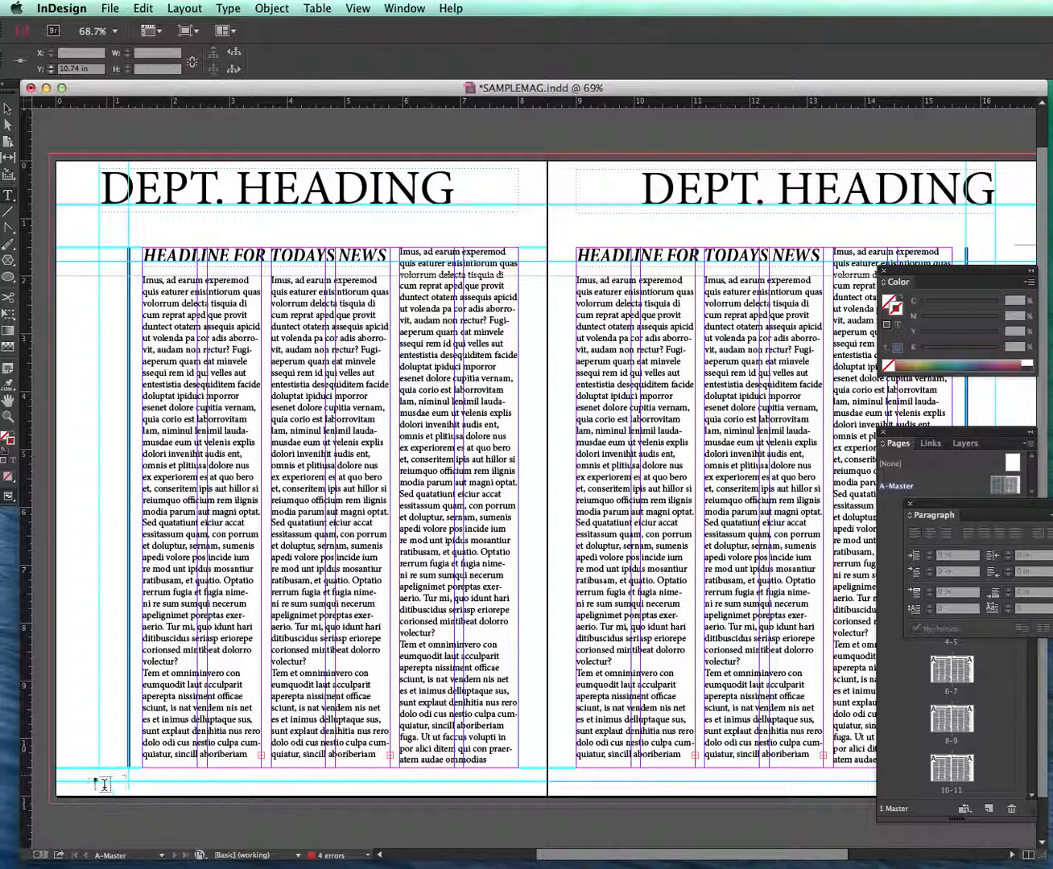
drag(139, 777, 519, 780)
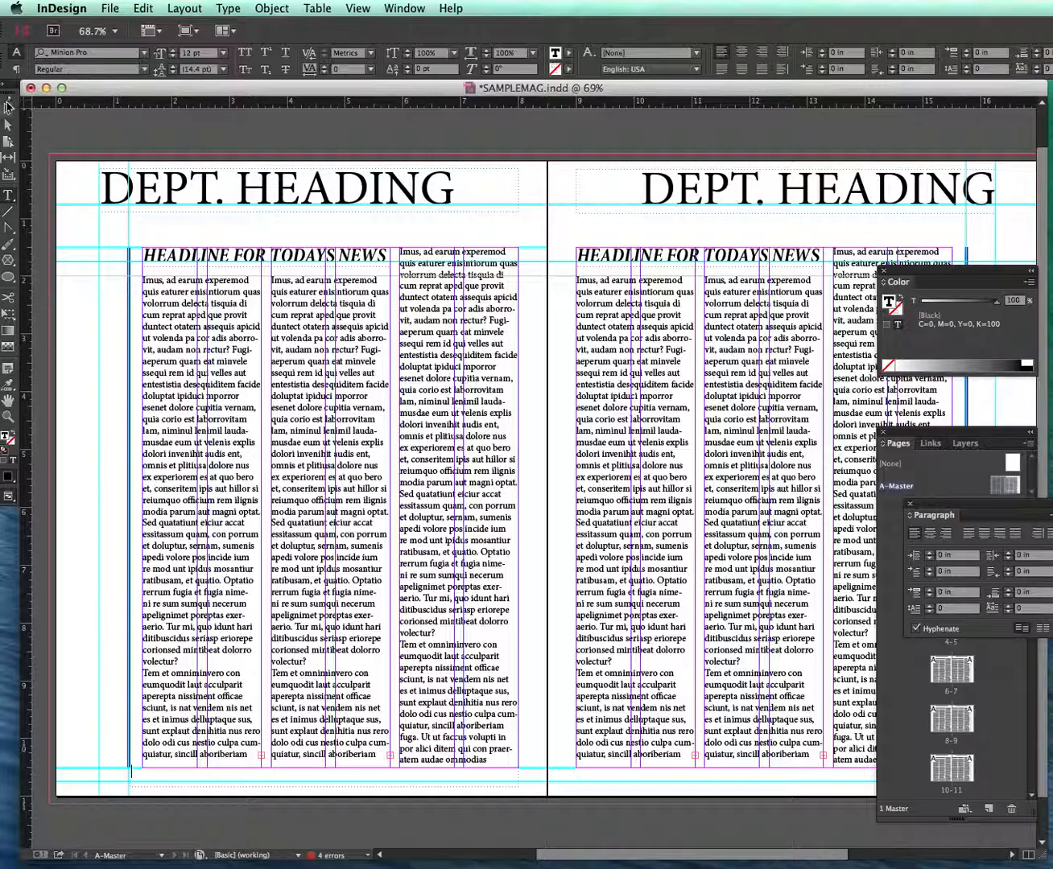
click(8, 105)
drag(126, 792, 128, 787)
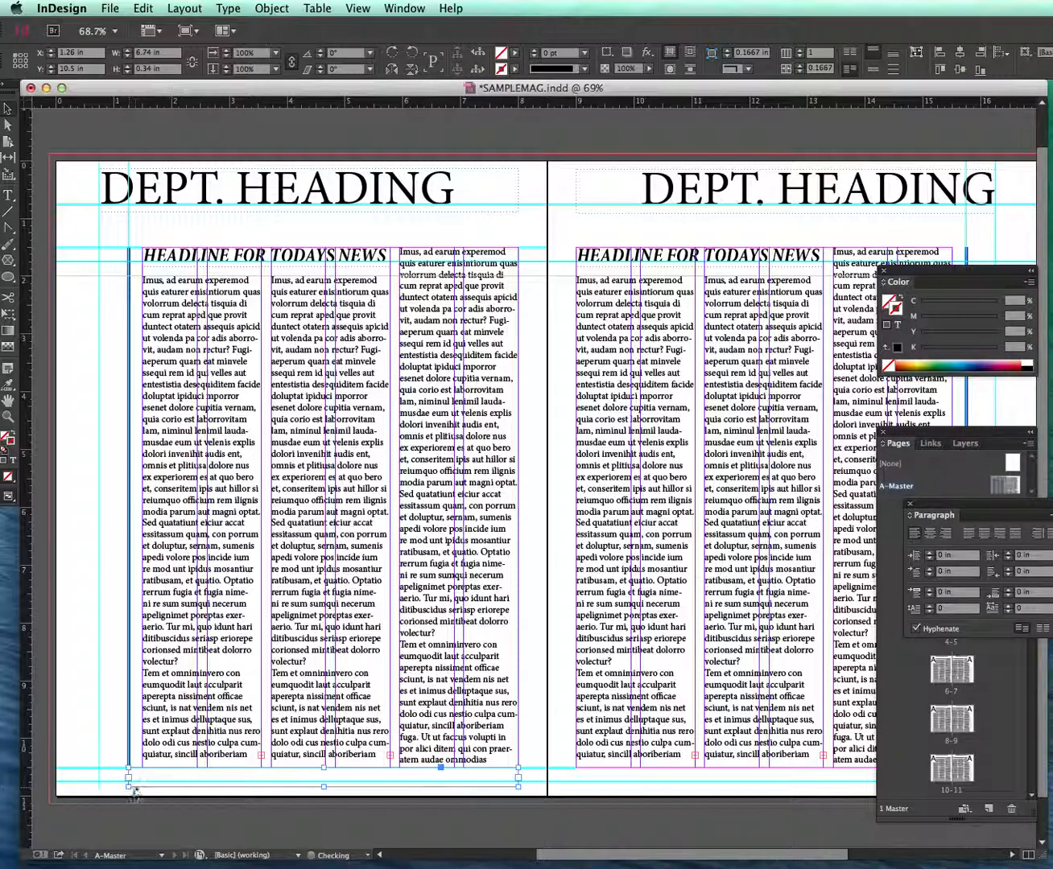
Step: Enter "Lawn Gnome Monthly" in the left page's footer text frame
click(8, 194)
click(138, 773)
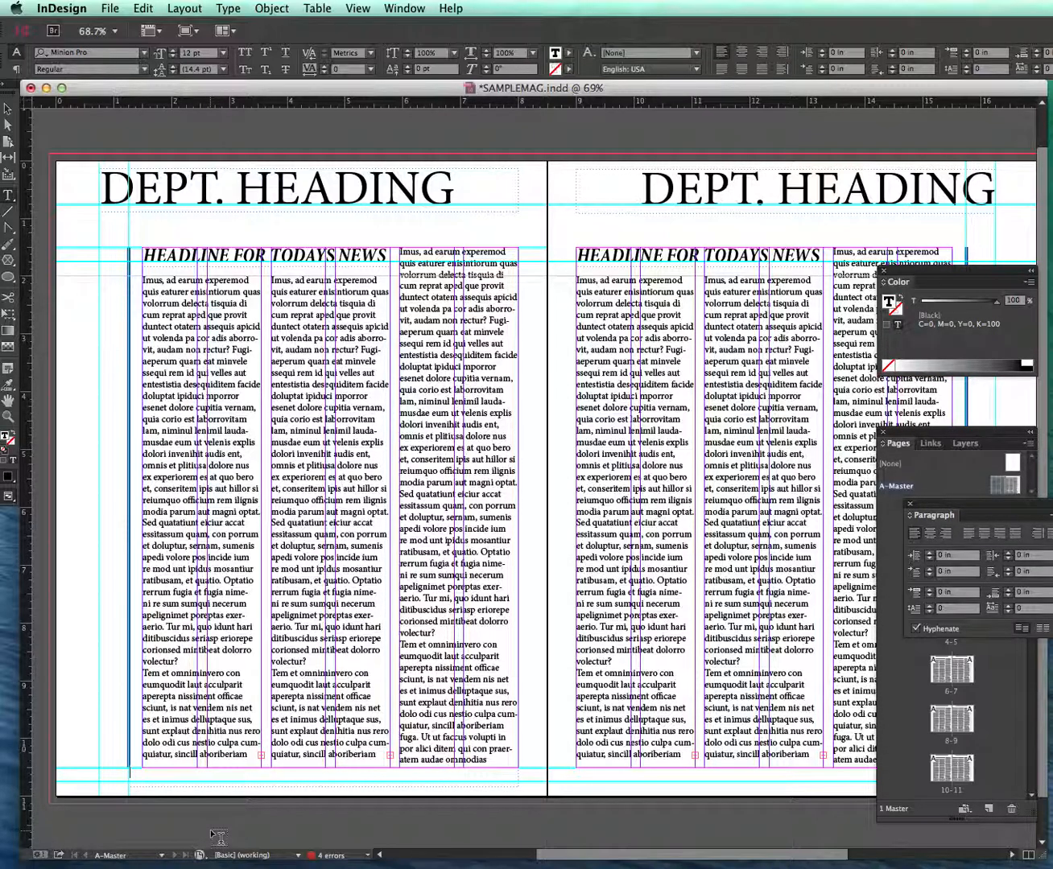
text(Lawn Gnome Monthly)
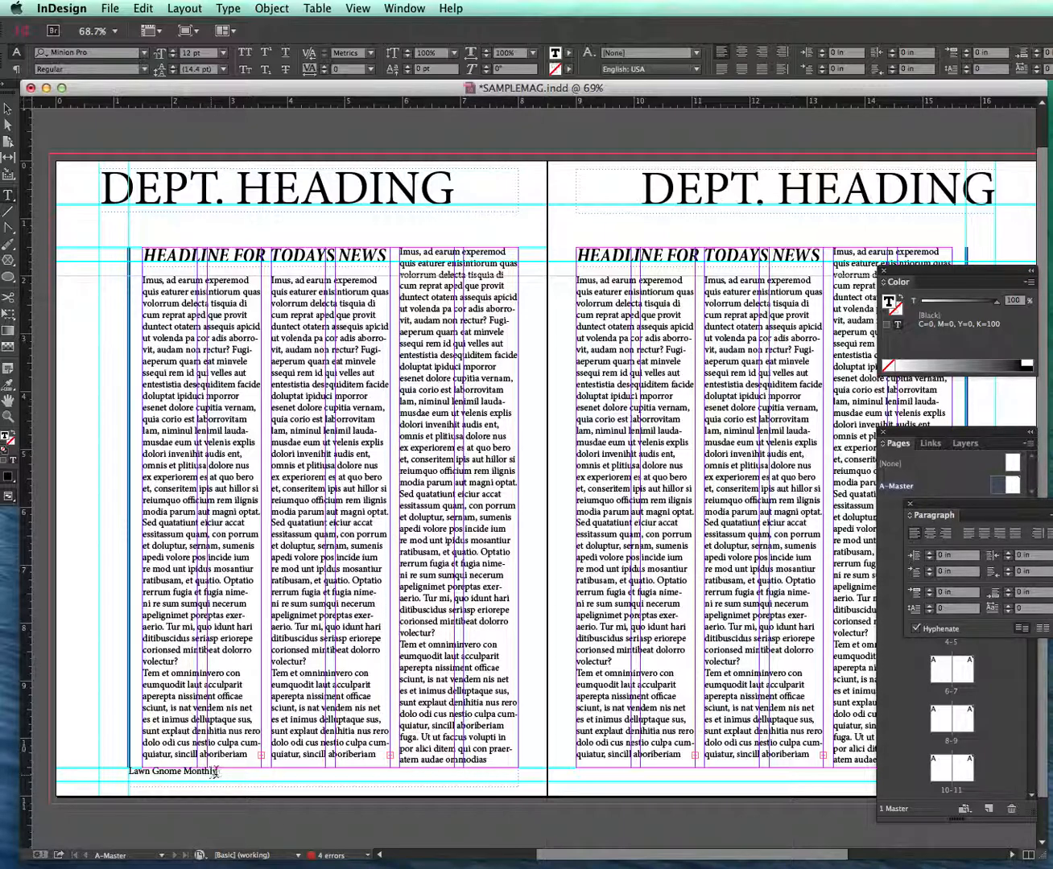
Step: Format the left page's "Lawn Gnome Monthly" footer text as Bold Cond Italic in dark green (C=89, M=36, Y=67, K=22)
drag(218, 770, 128, 772)
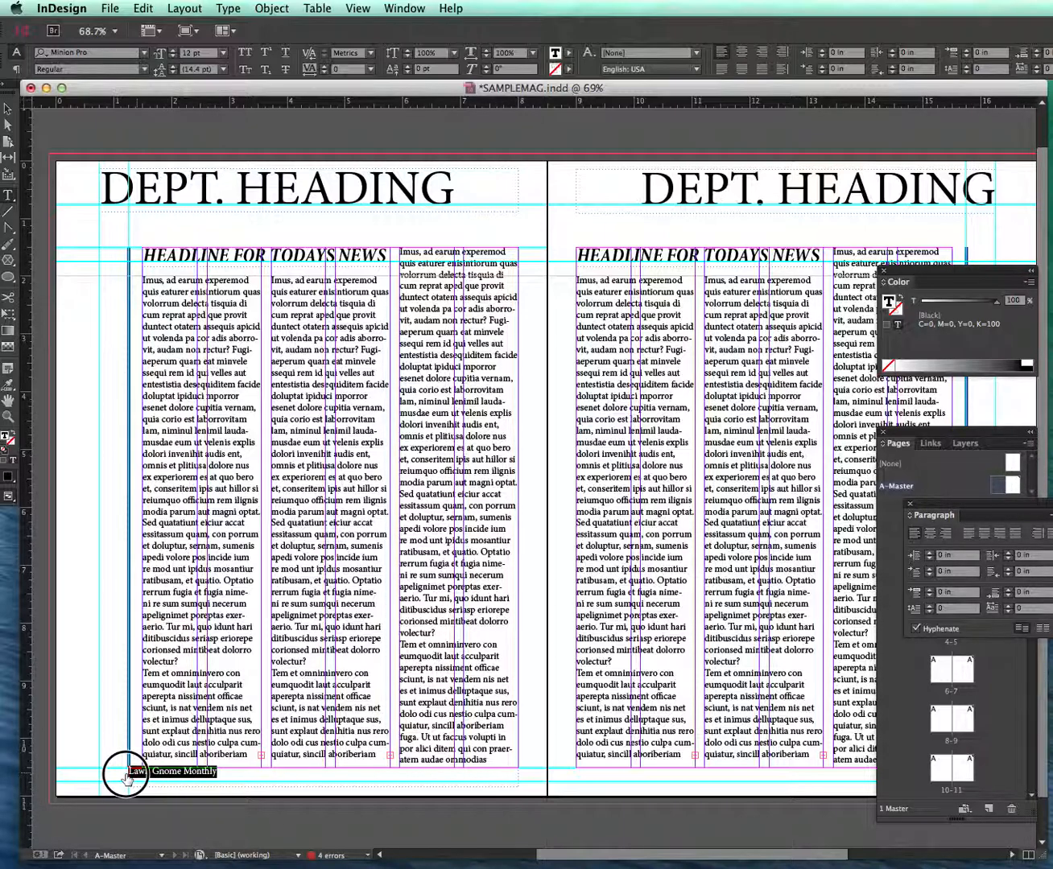
click(142, 71)
click(136, 99)
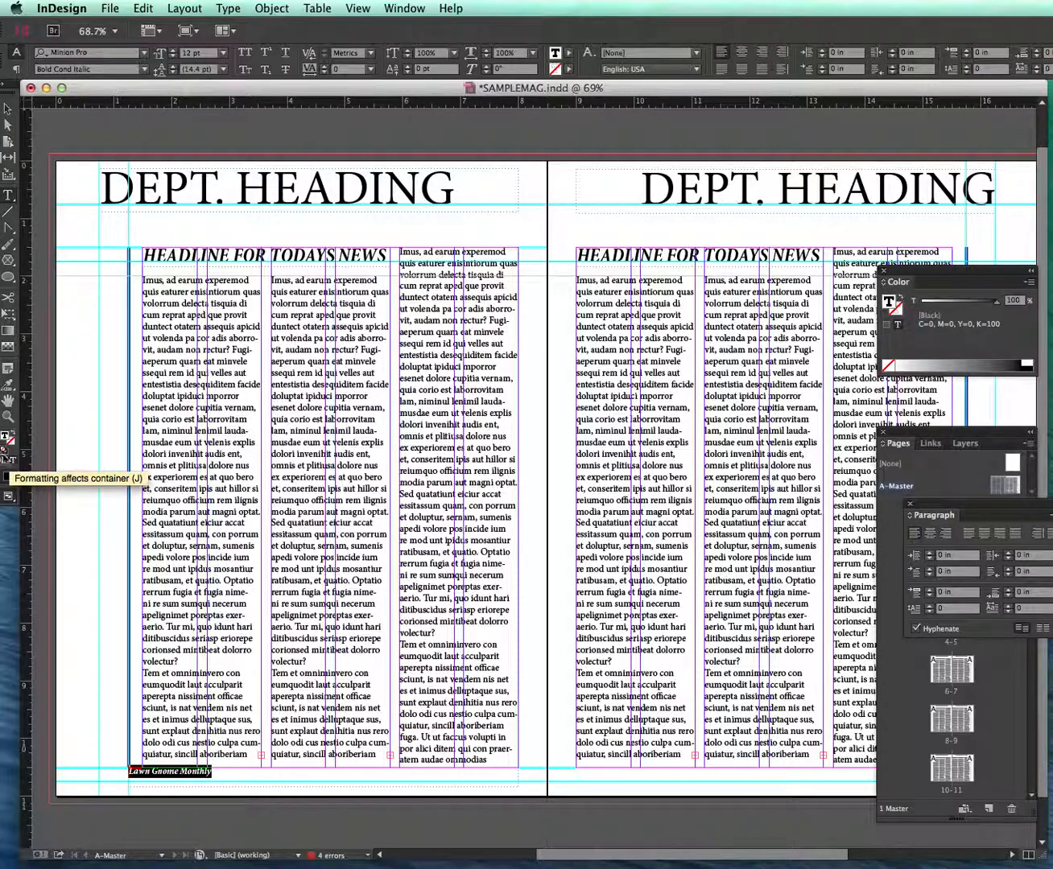
double_click(9, 440)
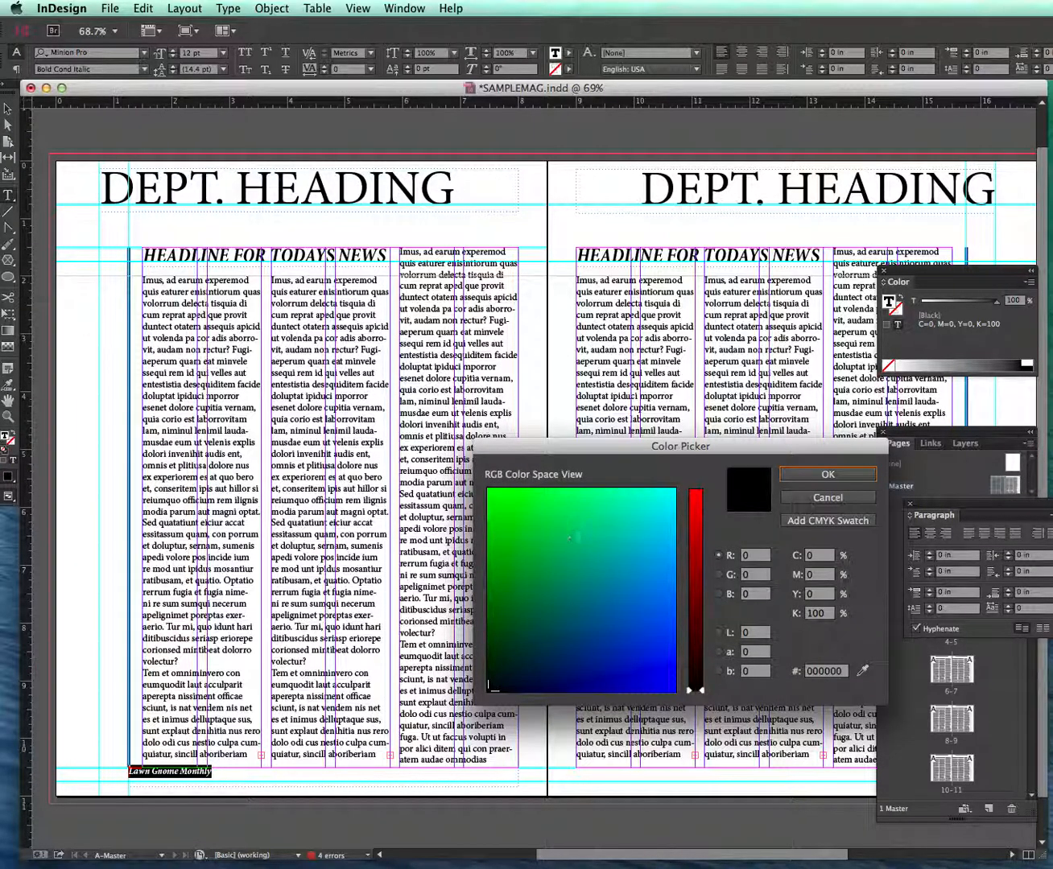
click(555, 606)
click(828, 474)
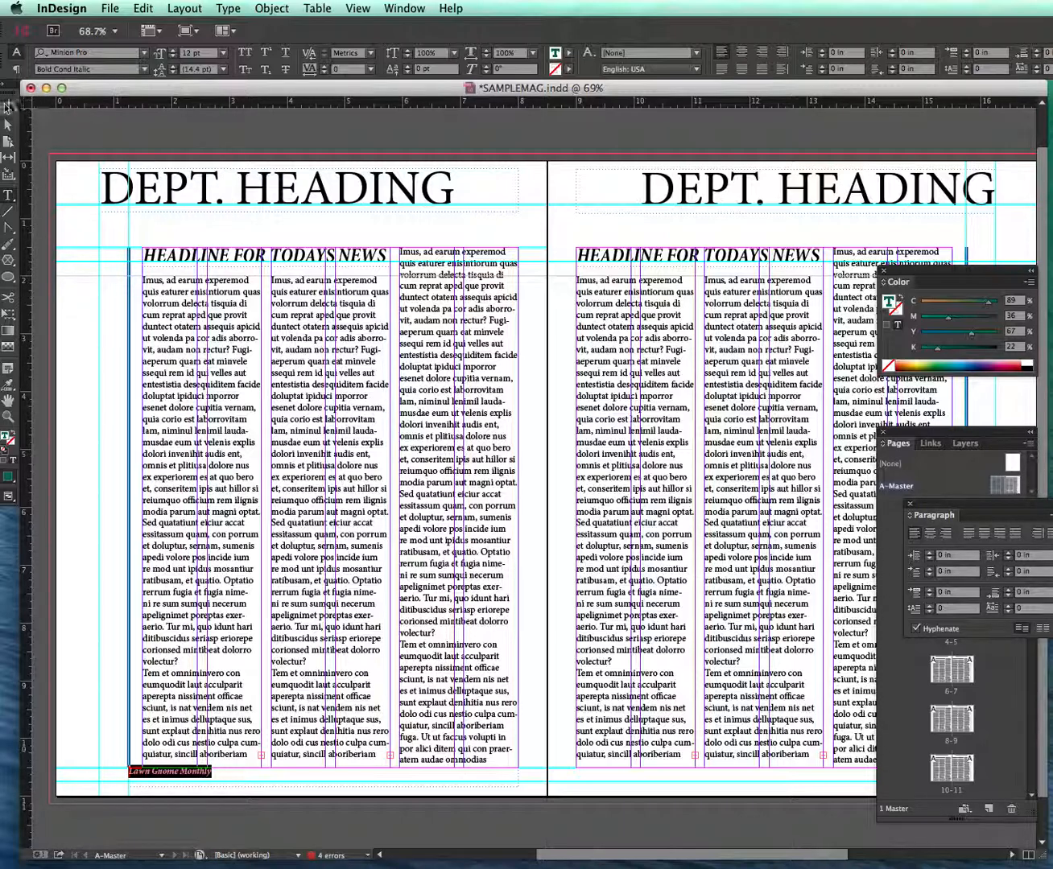
Step: Nudge the left page's footer text frame down to Y 10.625 in
click(6, 107)
key(Down)
key(Down)
key(Down)
key(Down)
key(Down)
key(Down)
key(Down)
key(Down)
key(Down)
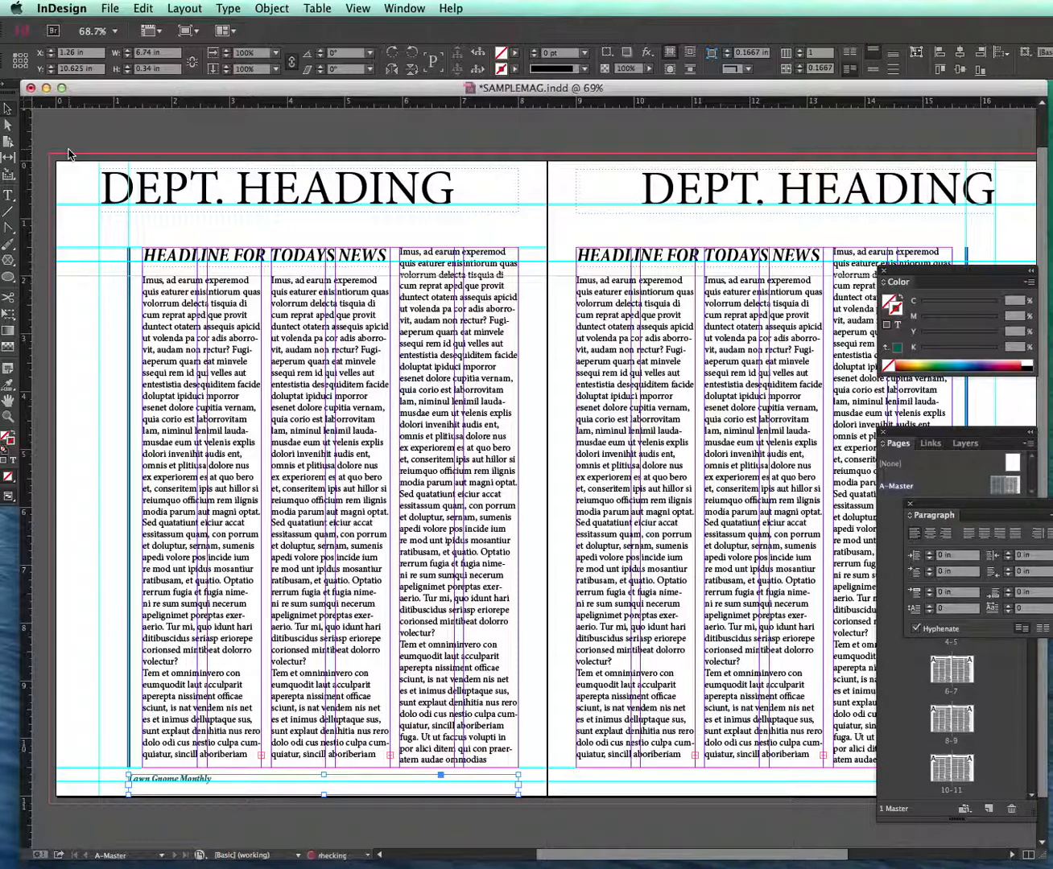
Step: Add "October 2015" on the same line of the left page's footer and align it to the frame's right edge
click(8, 196)
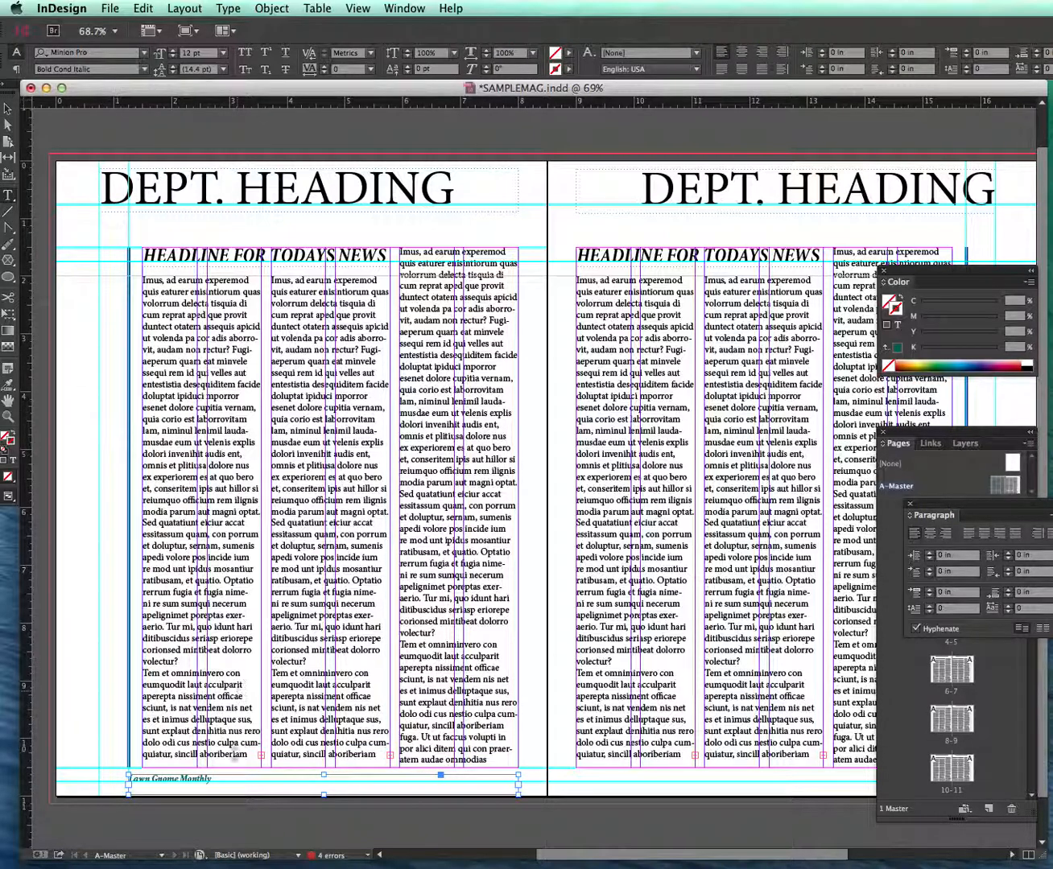
click(239, 777)
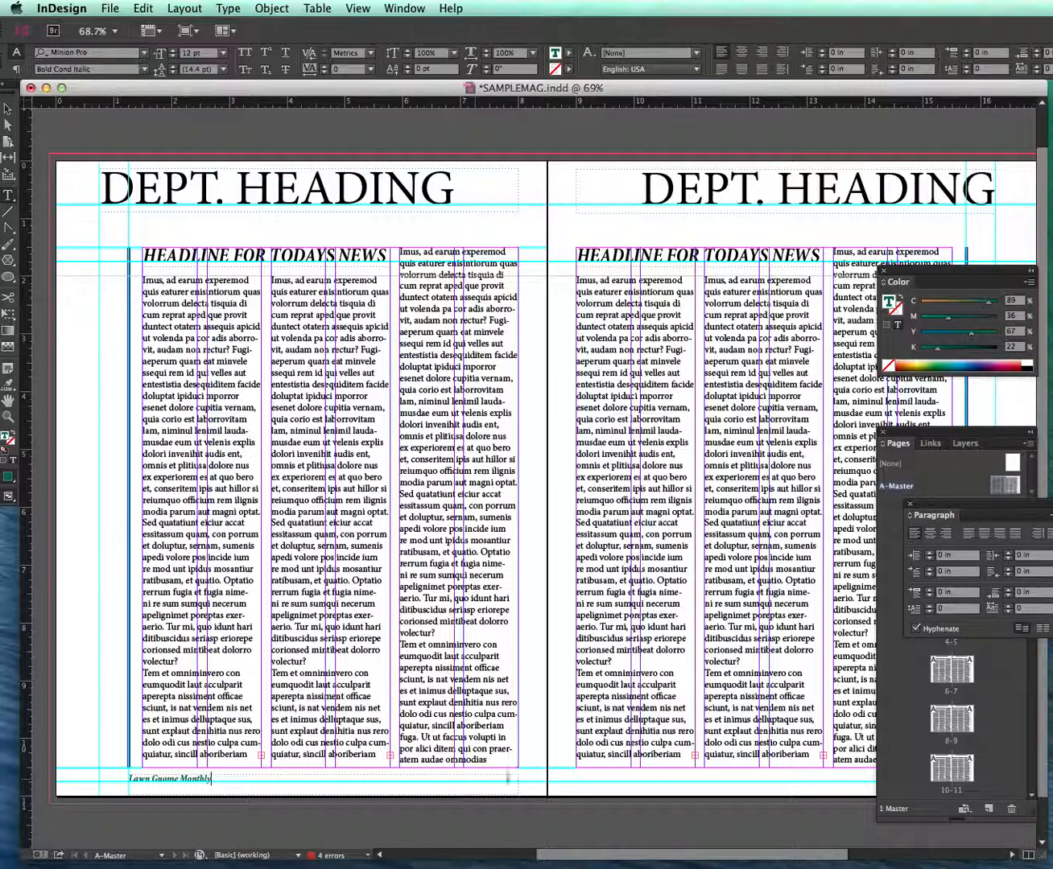
drag(212, 779, 120, 783)
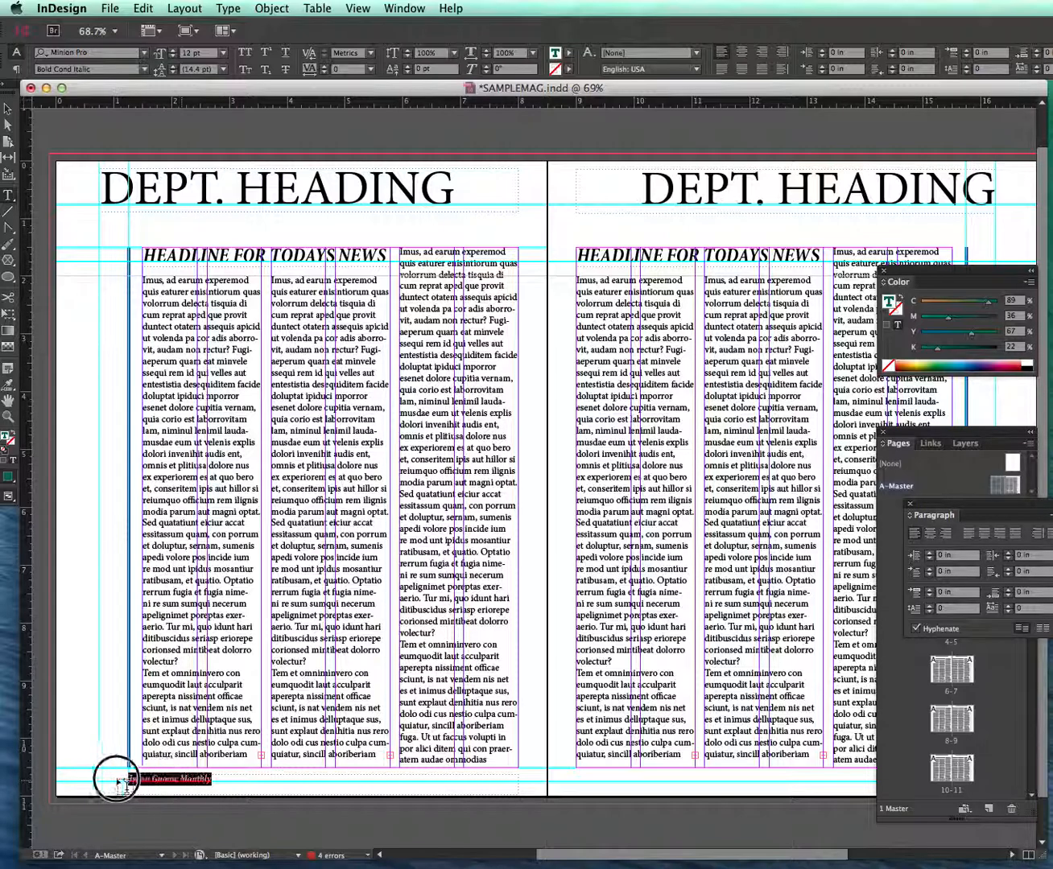
click(720, 53)
click(216, 779)
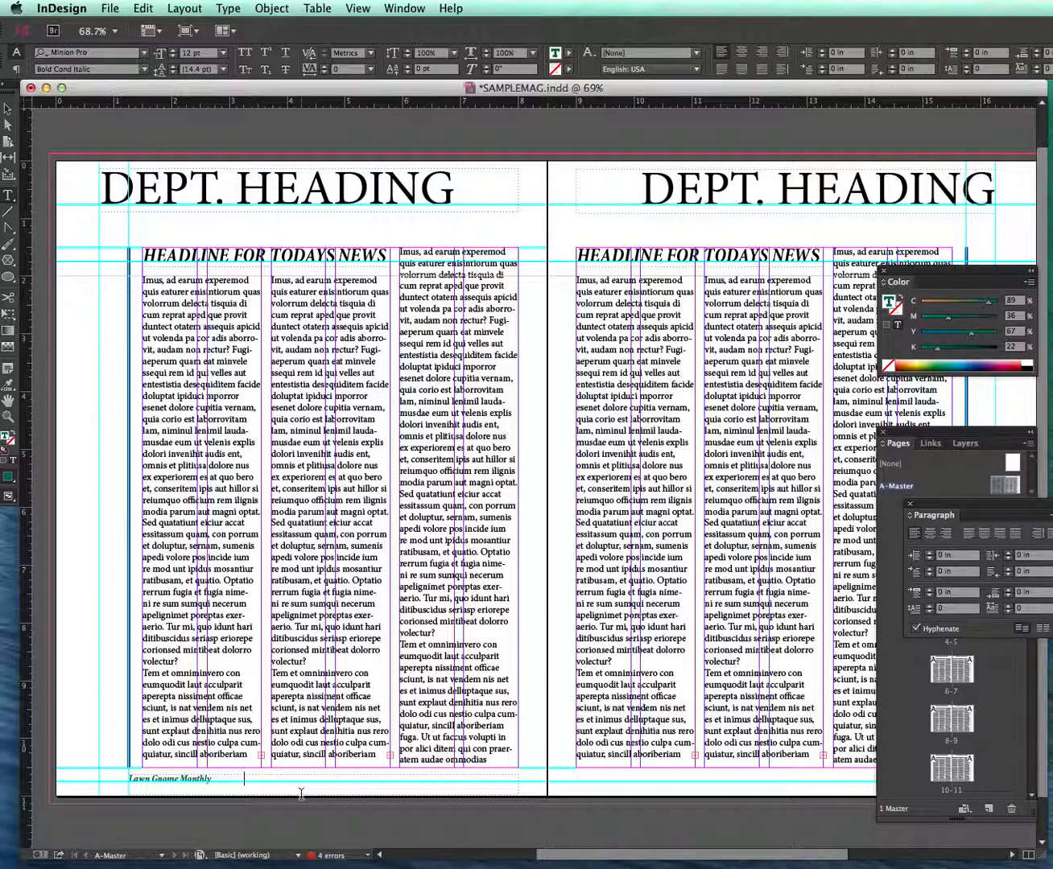
text(October 2015)
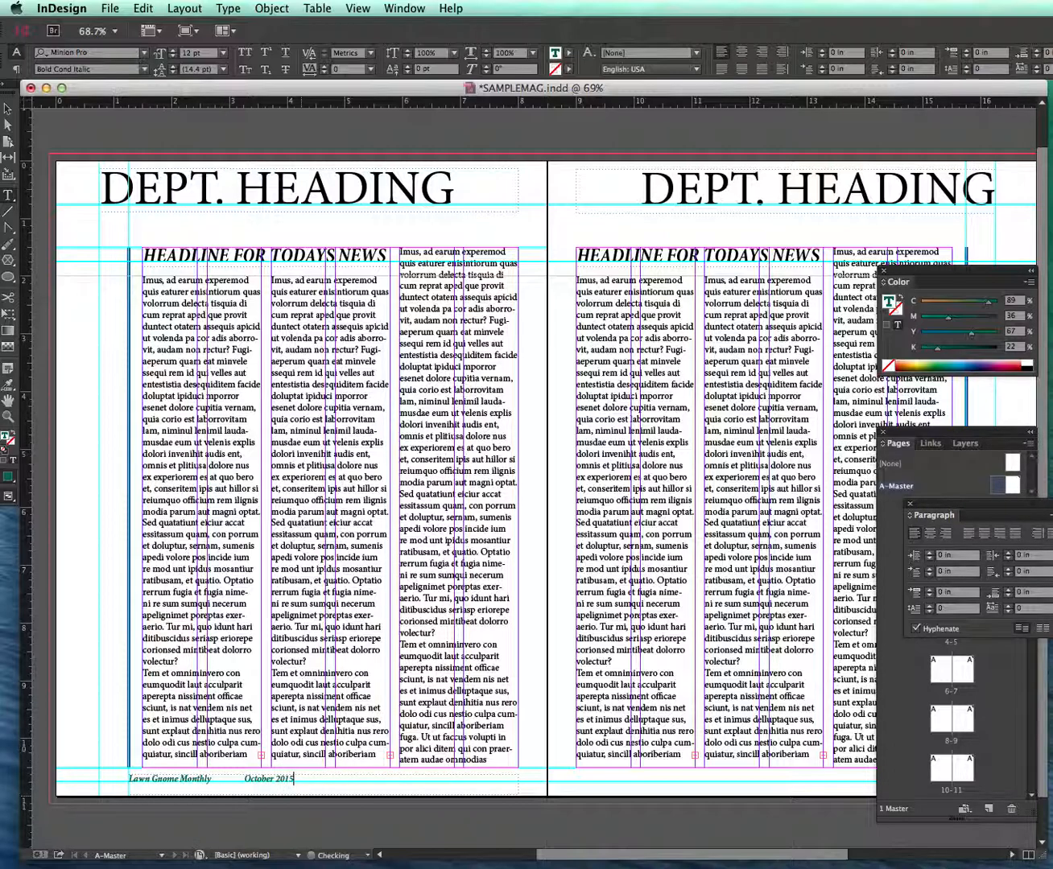
drag(296, 778, 243, 778)
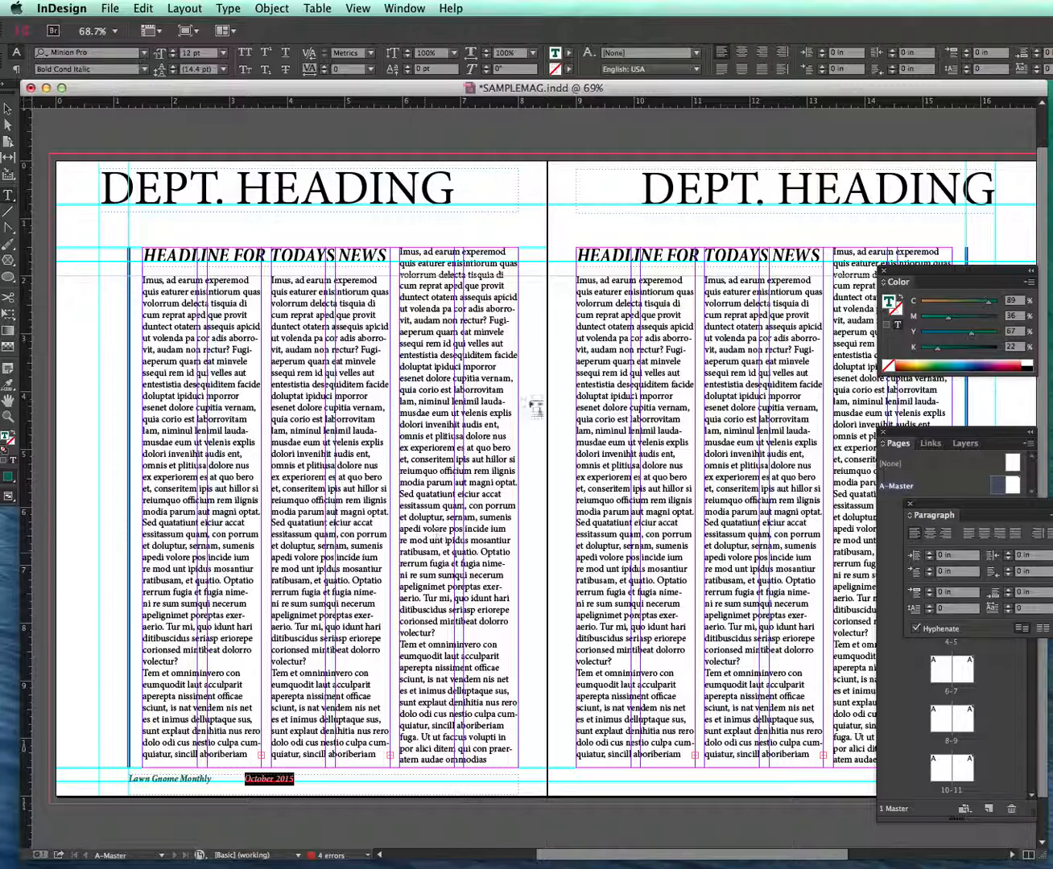
click(762, 53)
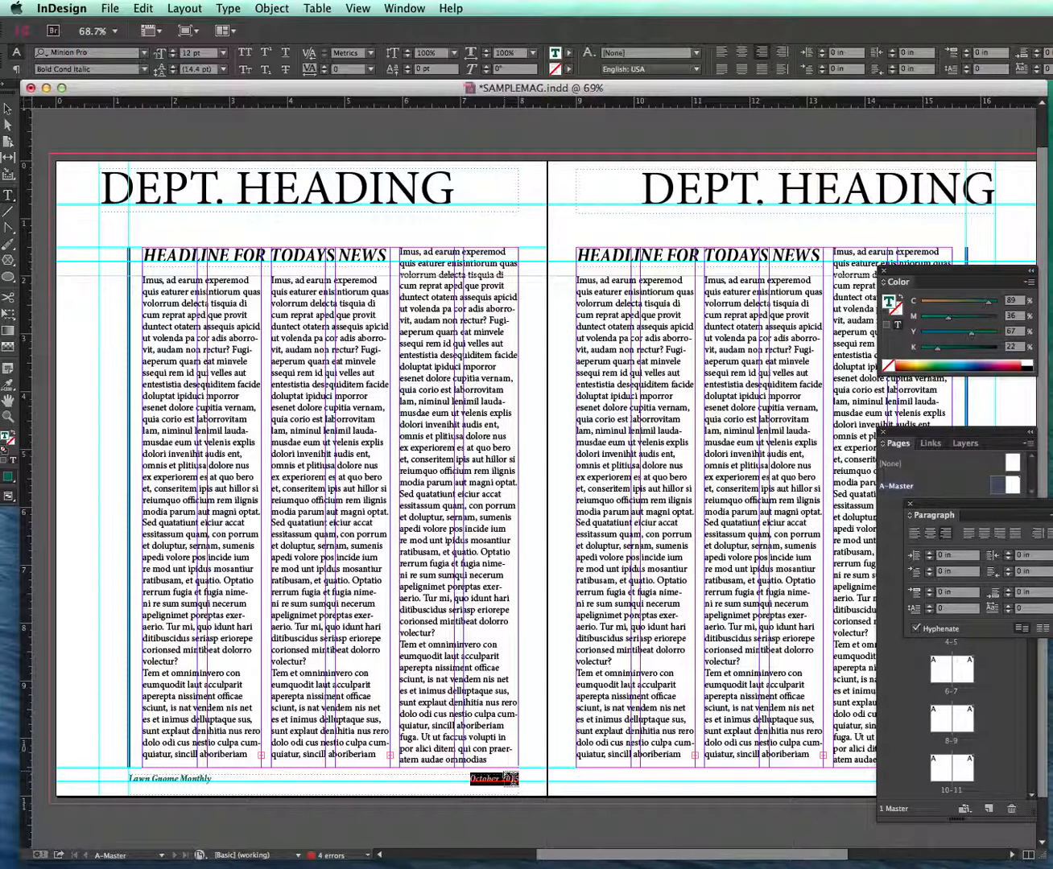
Step: Duplicate the footer text frame onto the right page, level with the original and starting at the first column's left edge
click(8, 109)
click(118, 506)
click(172, 778)
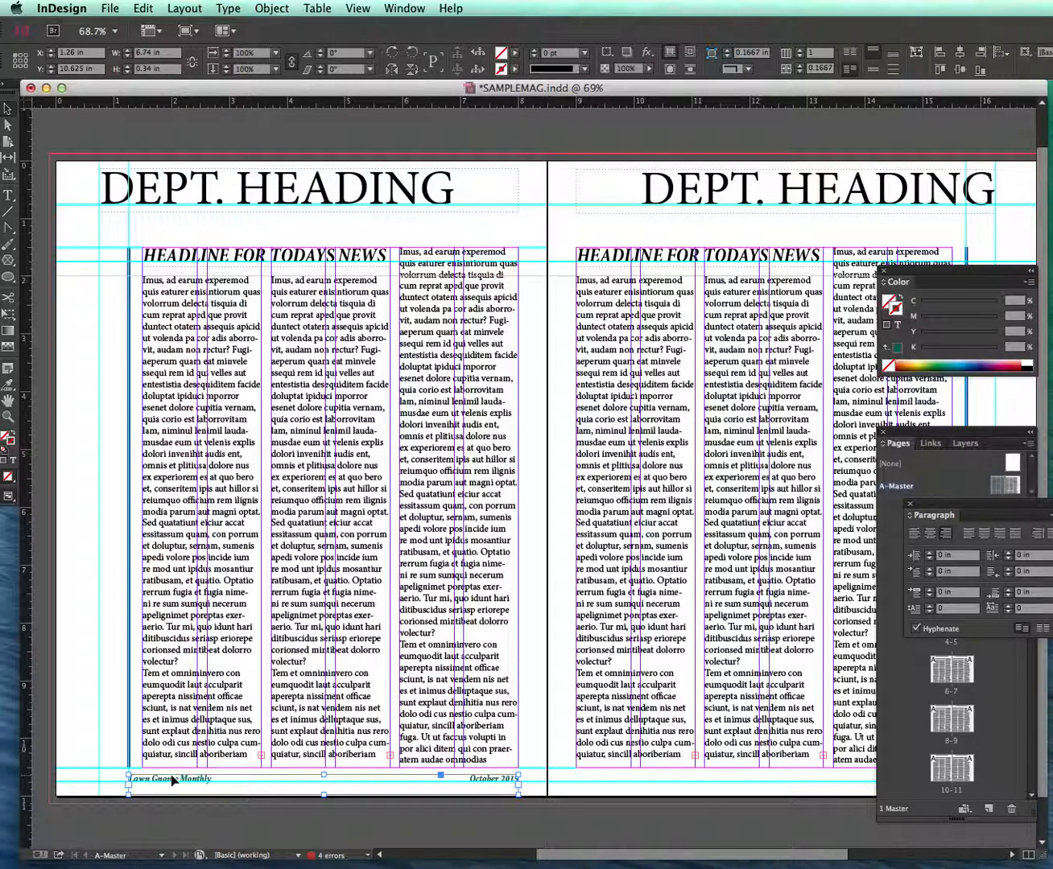
drag(173, 778, 635, 785)
click(564, 797)
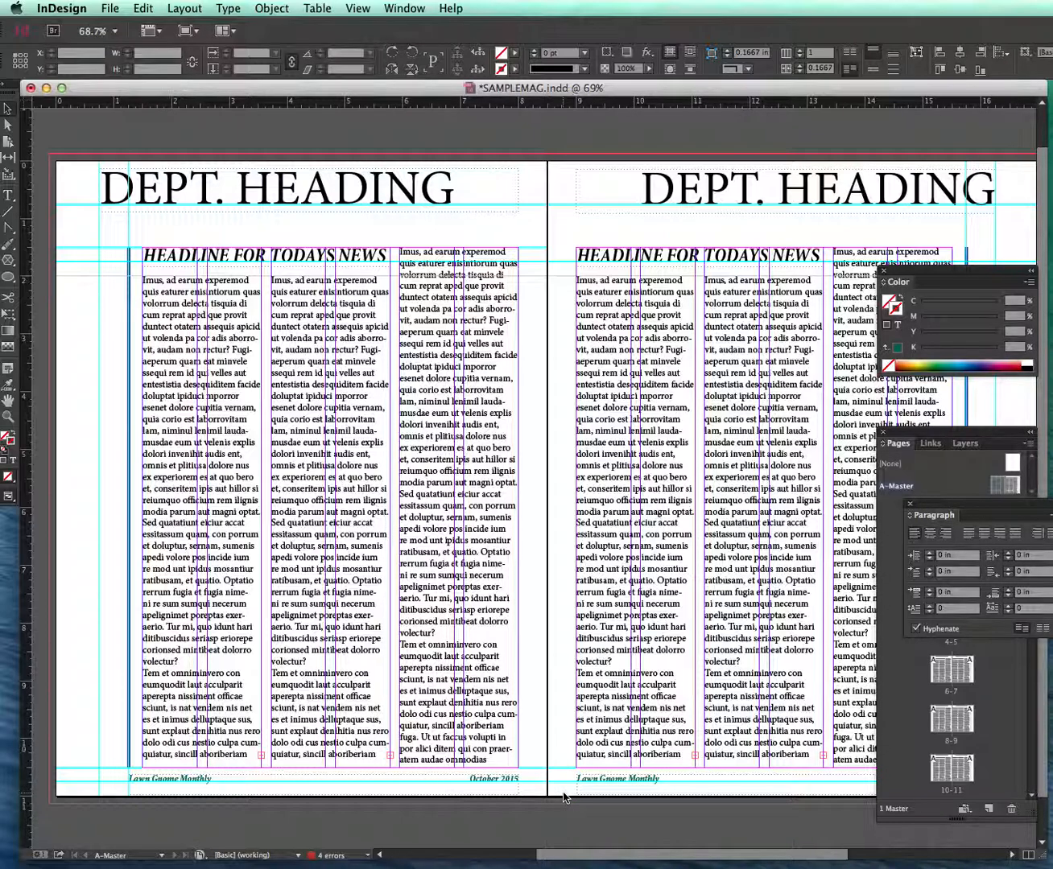
Step: Create a text frame about 0.33 by 0.465 in outside the left page's footer and insert a Current Page Number marker
click(6, 197)
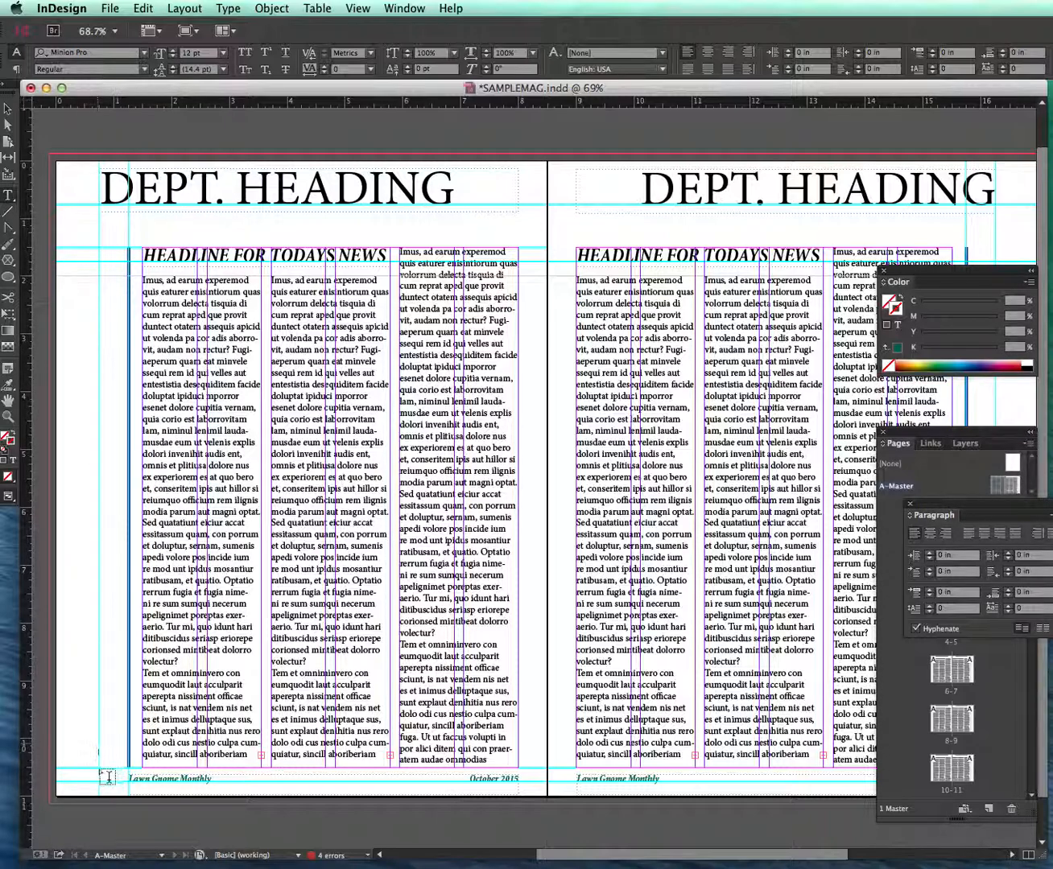
drag(109, 776, 119, 795)
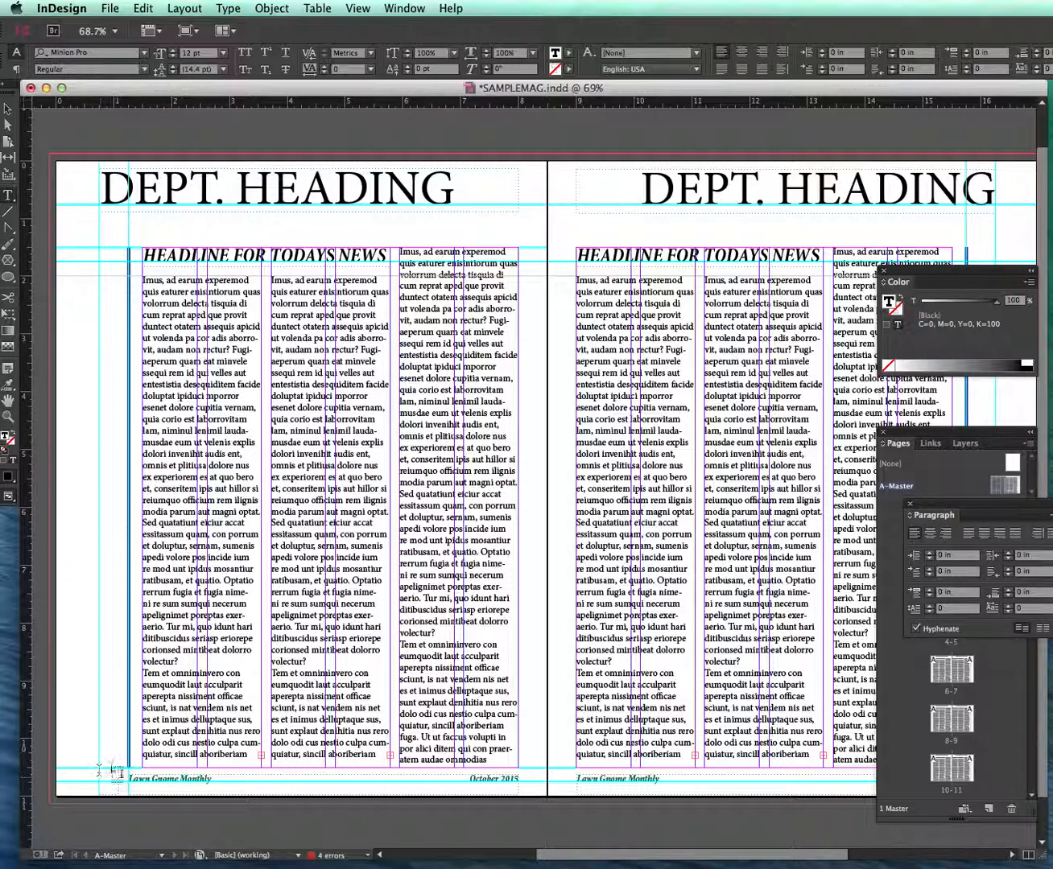
click(228, 9)
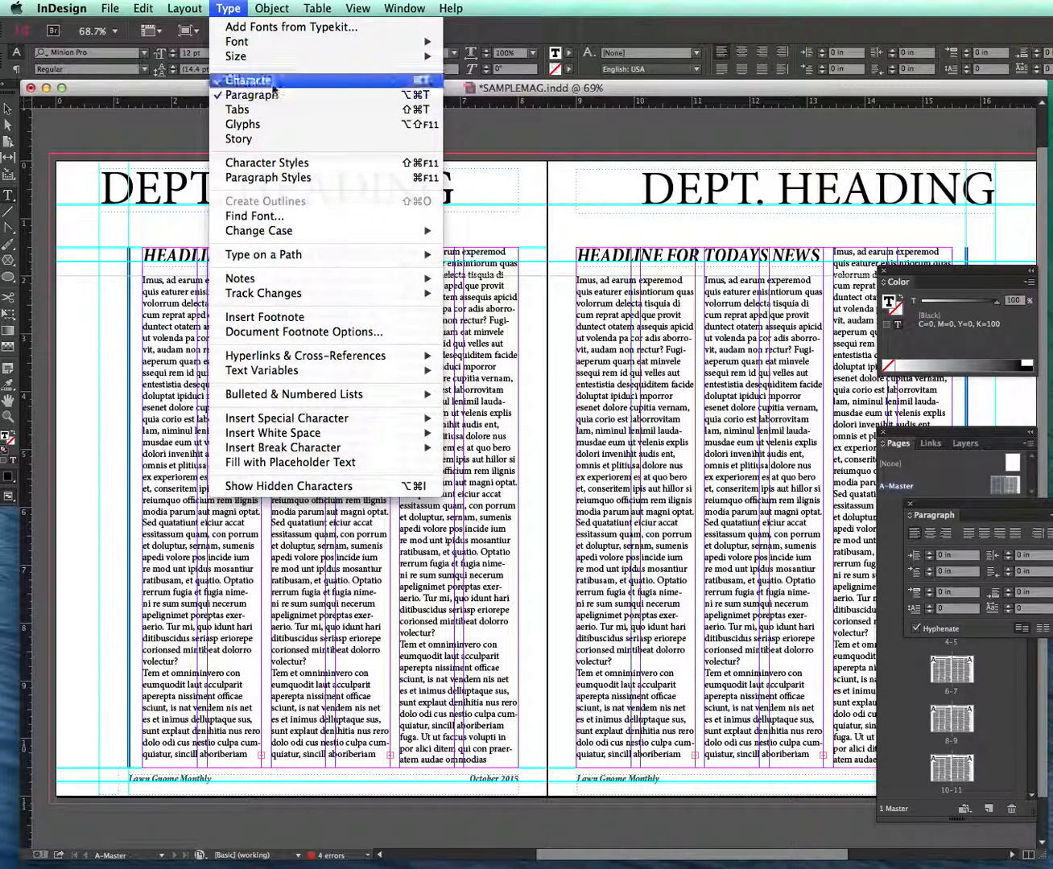
mouse_move(395, 420)
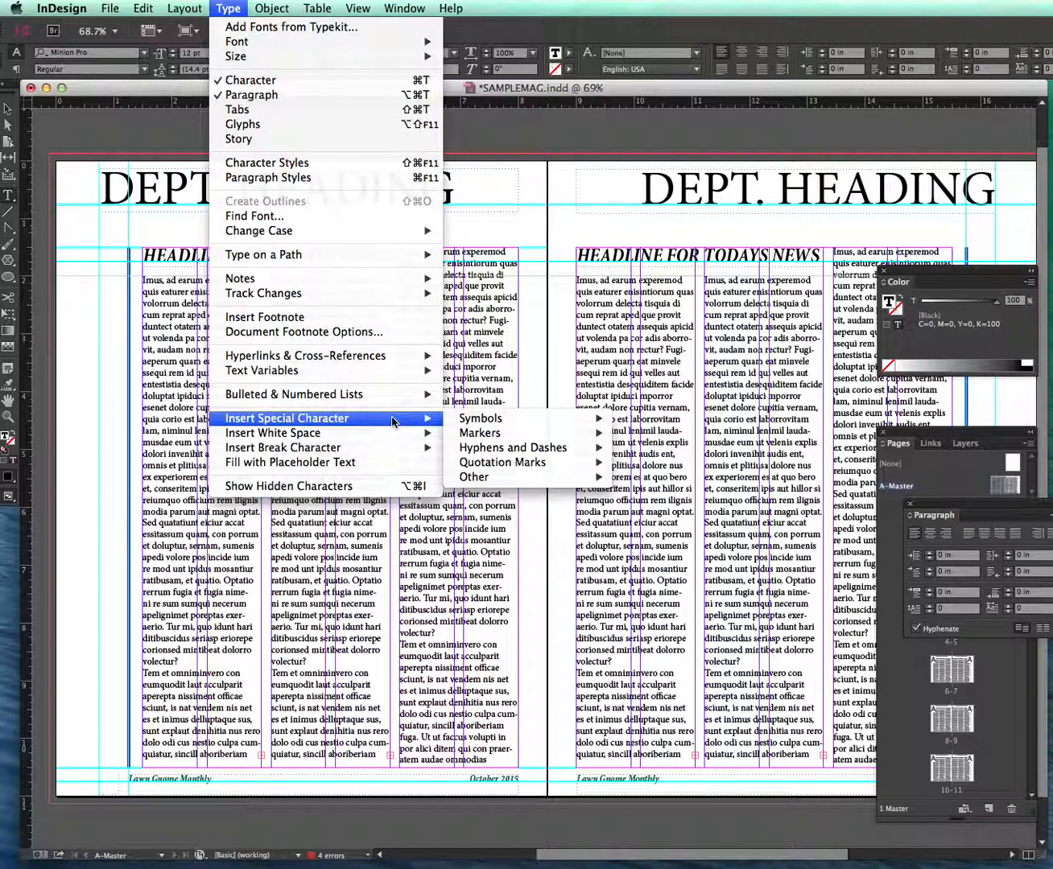
mouse_move(459, 439)
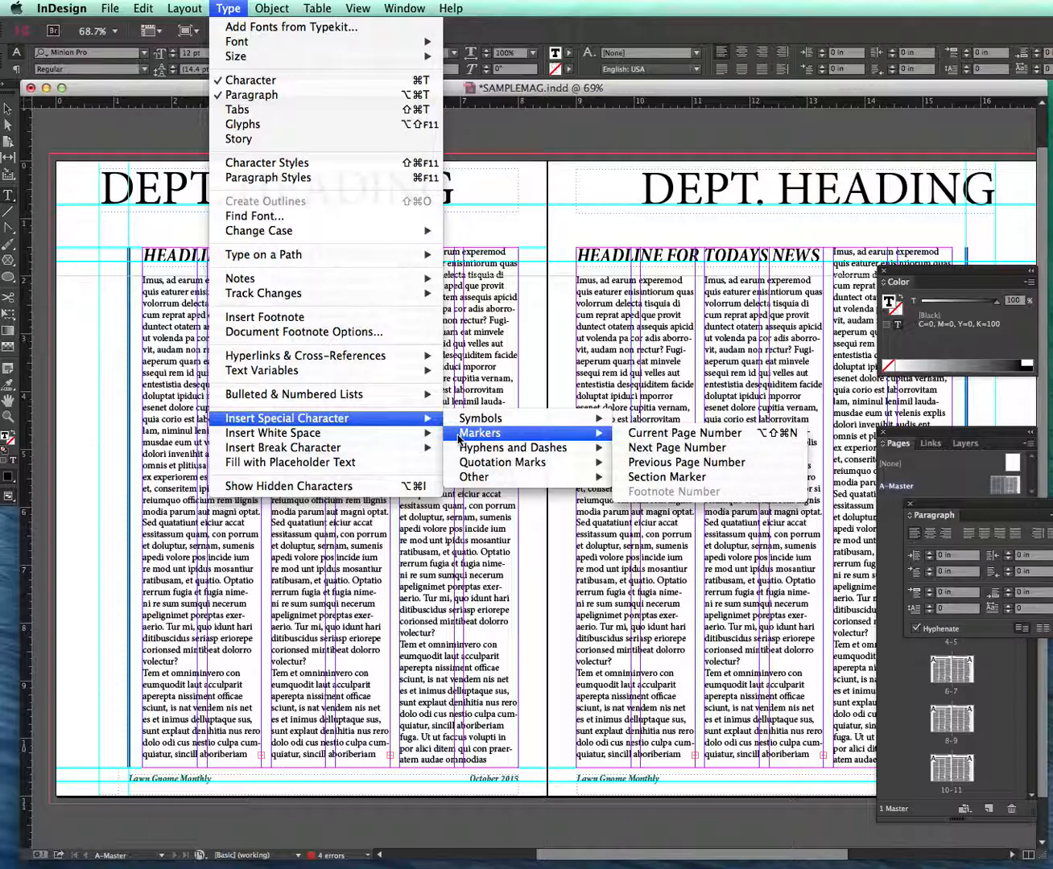
click(631, 432)
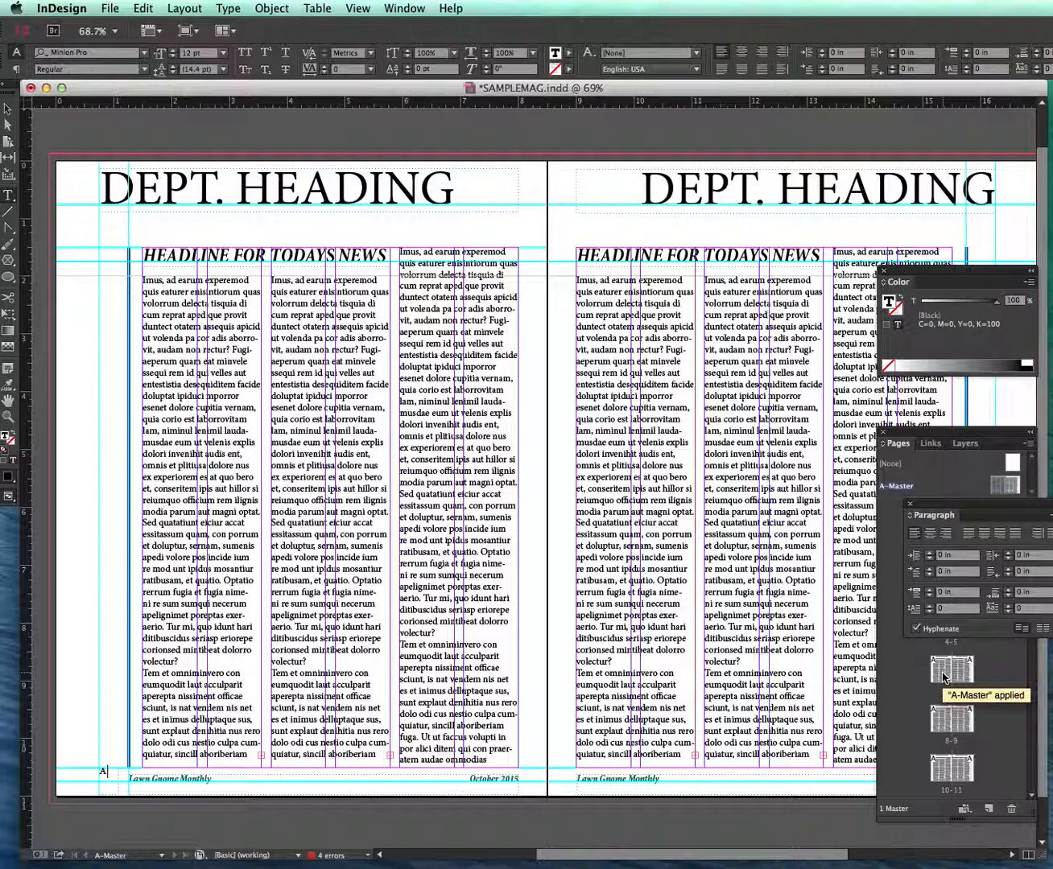
Step: Check the automatic page numbers on spreads 6-7 and 8-9, and return to the A-Master spread
double_click(945, 675)
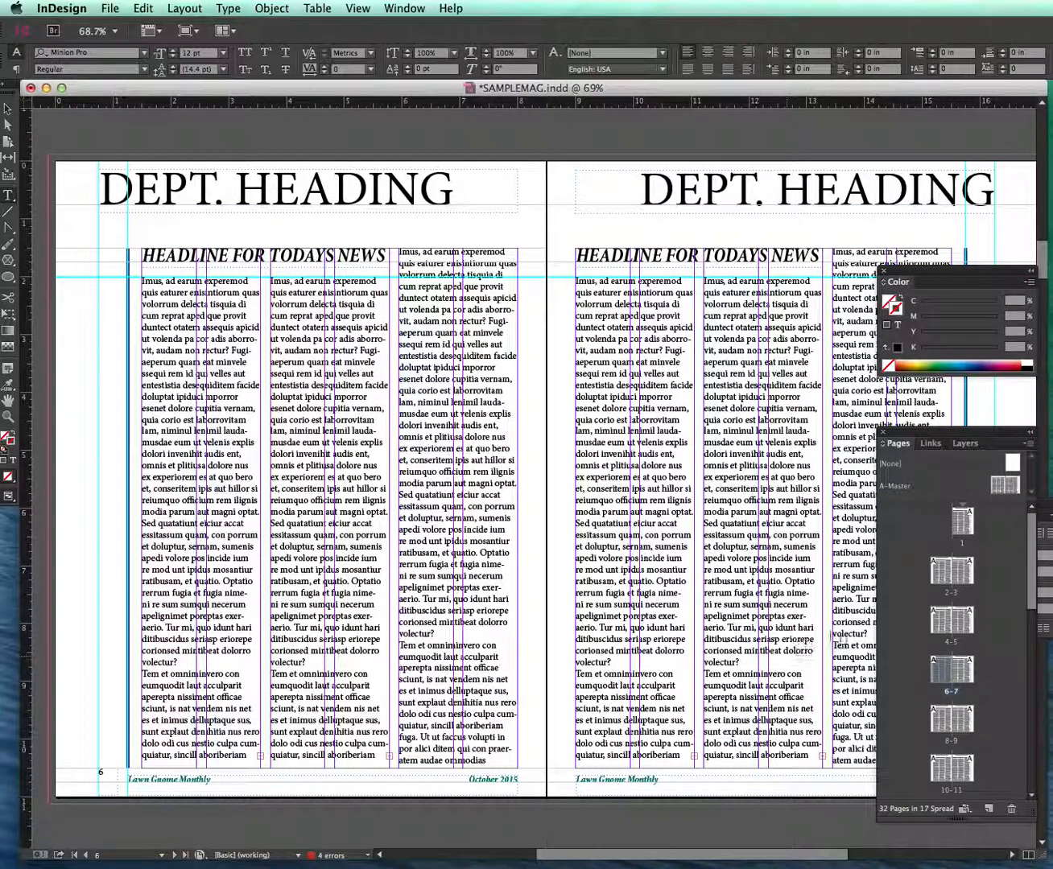
click(945, 727)
double_click(945, 729)
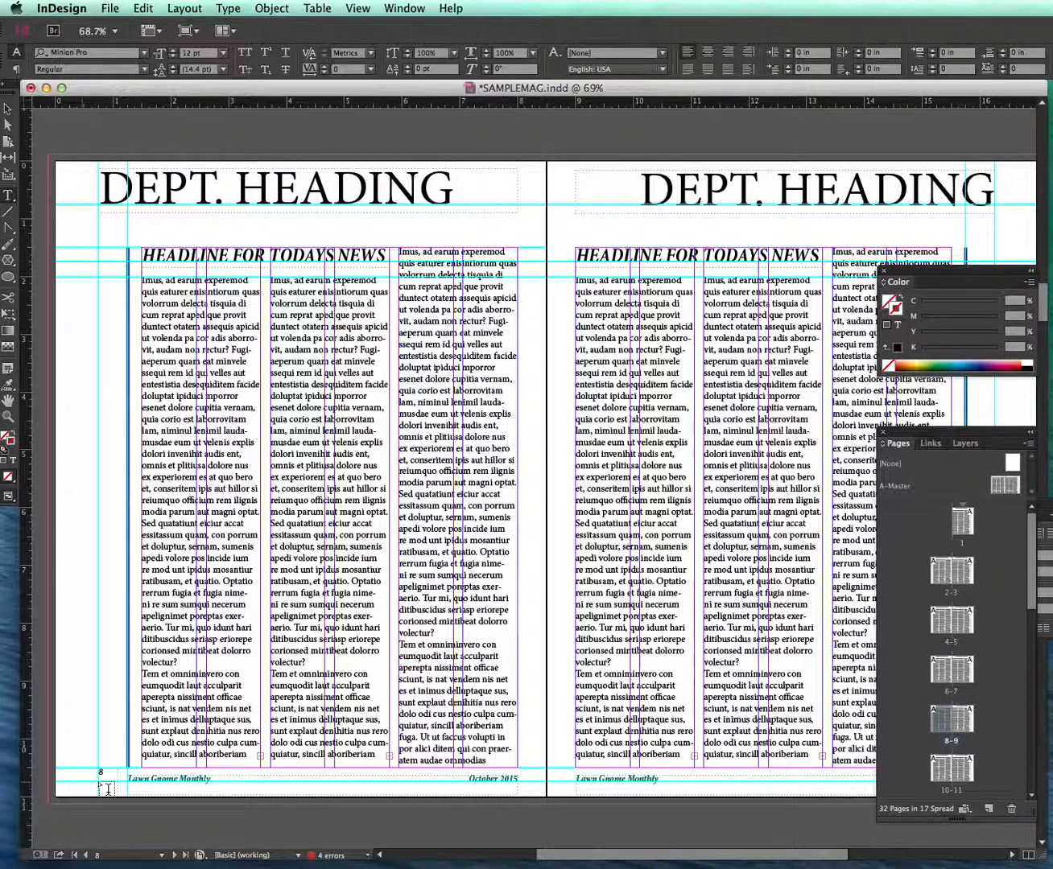
double_click(1002, 486)
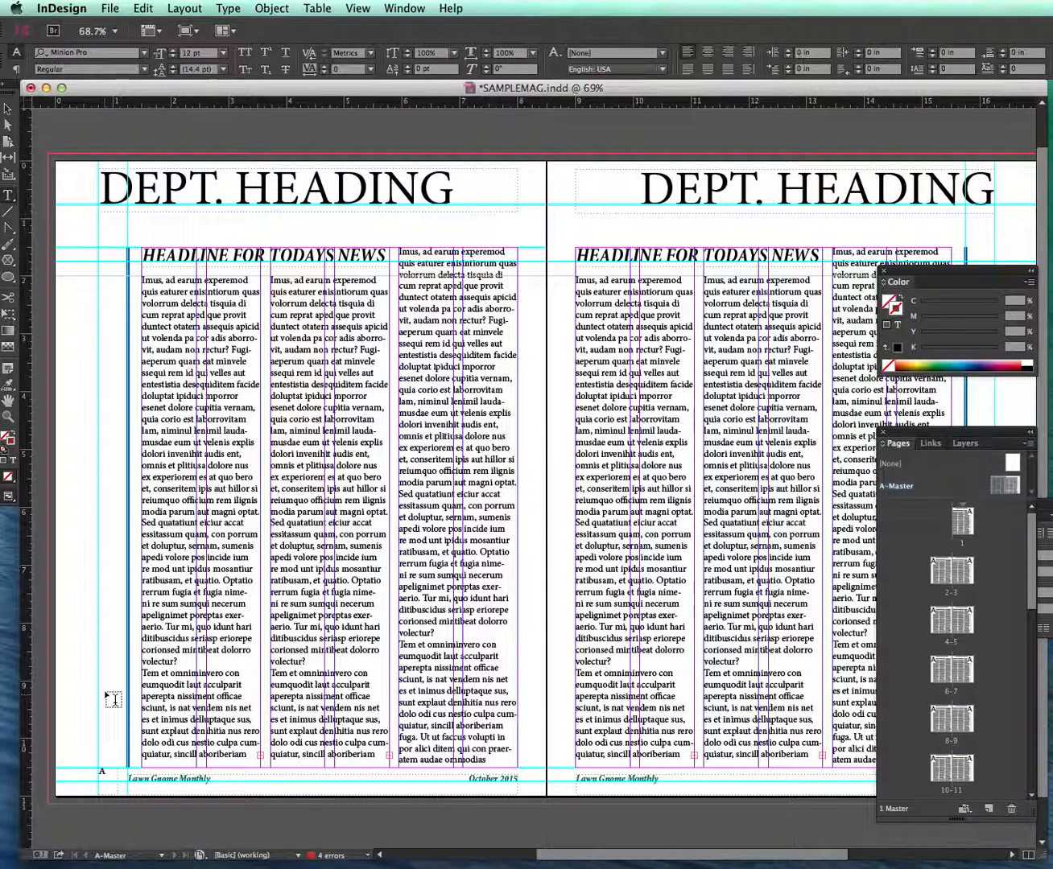
Step: Move the left page's page-number frame to X 0.75 in, Y 10.6111 in, so its text lines up with the footer
click(8, 108)
click(100, 768)
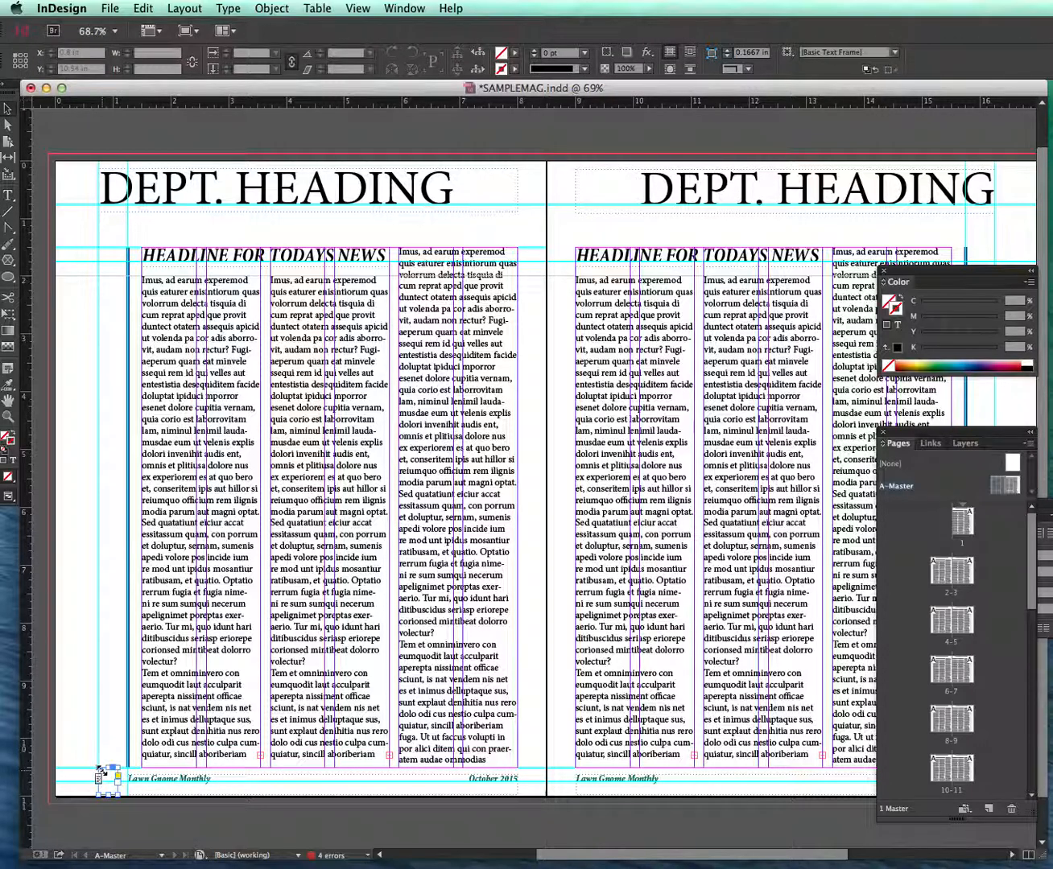
drag(99, 769, 99, 772)
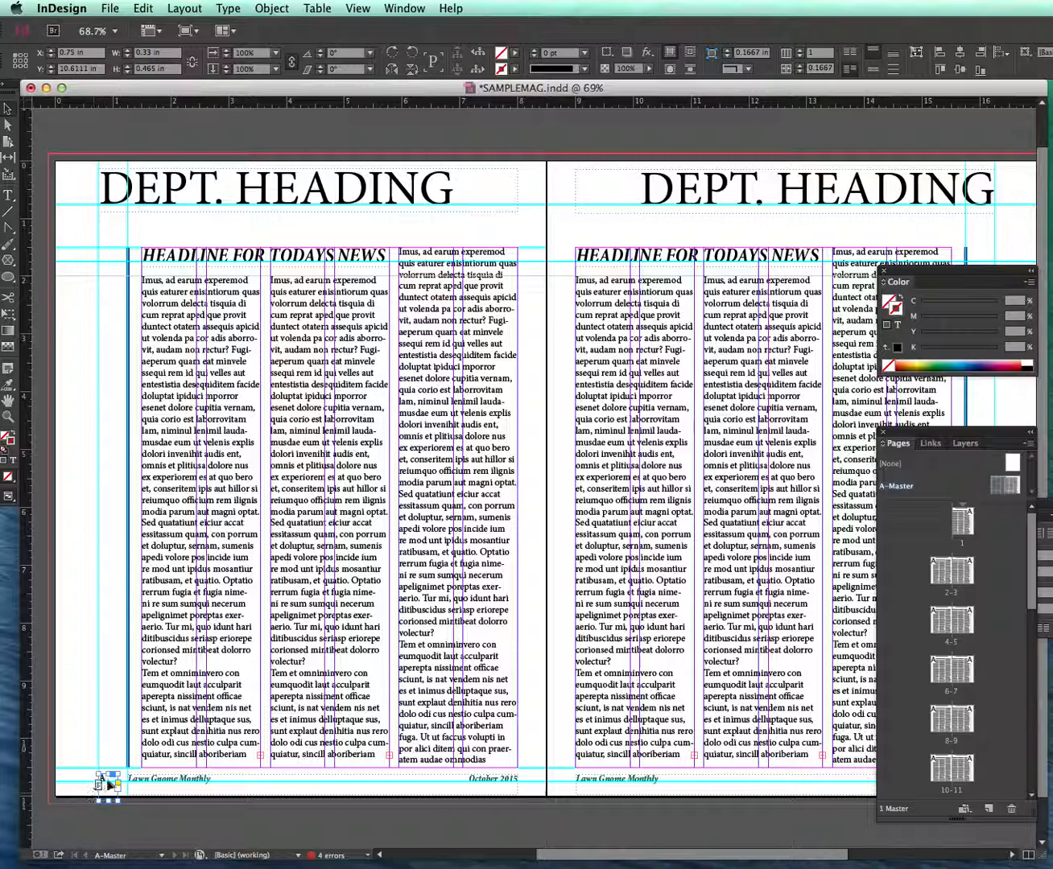
Step: Format the left page's page-number marker as Bold Cond Italic in dark green (C=89, M=31, Y=82, K=19)
double_click(101, 774)
key(super+alt+shift+n)
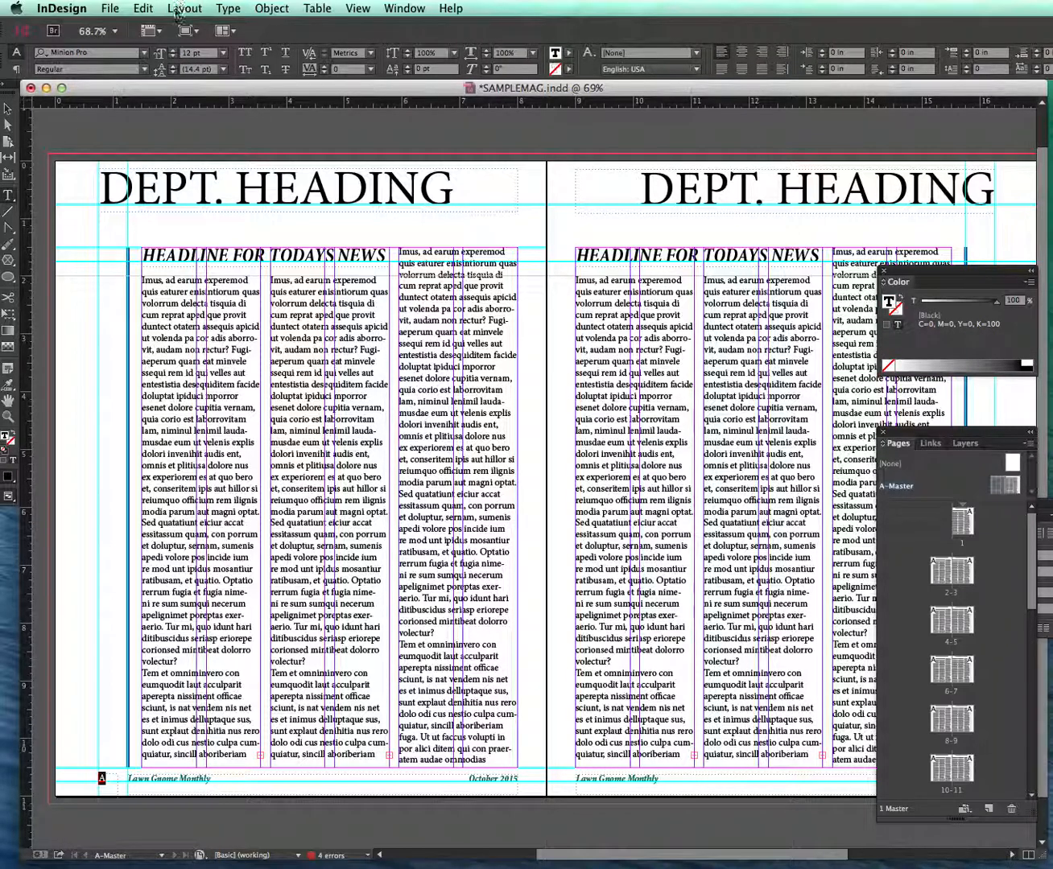
click(144, 69)
click(85, 98)
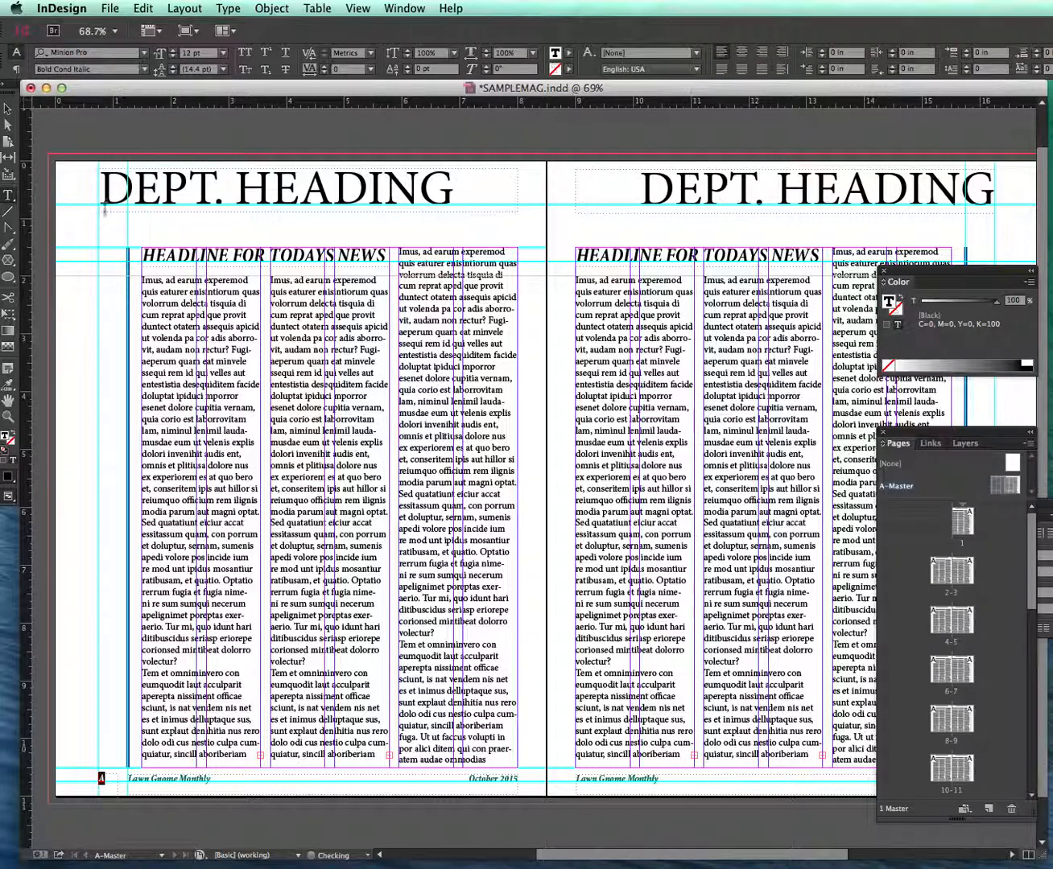
double_click(6, 435)
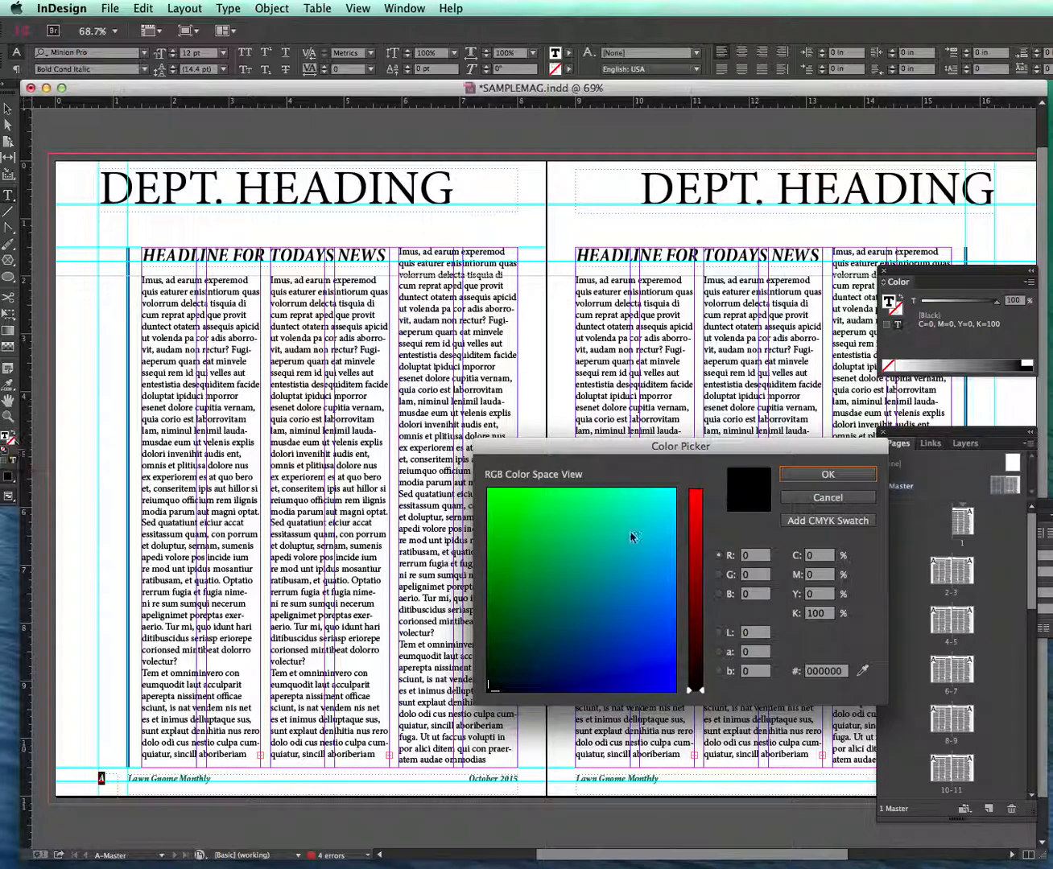
click(545, 600)
click(827, 475)
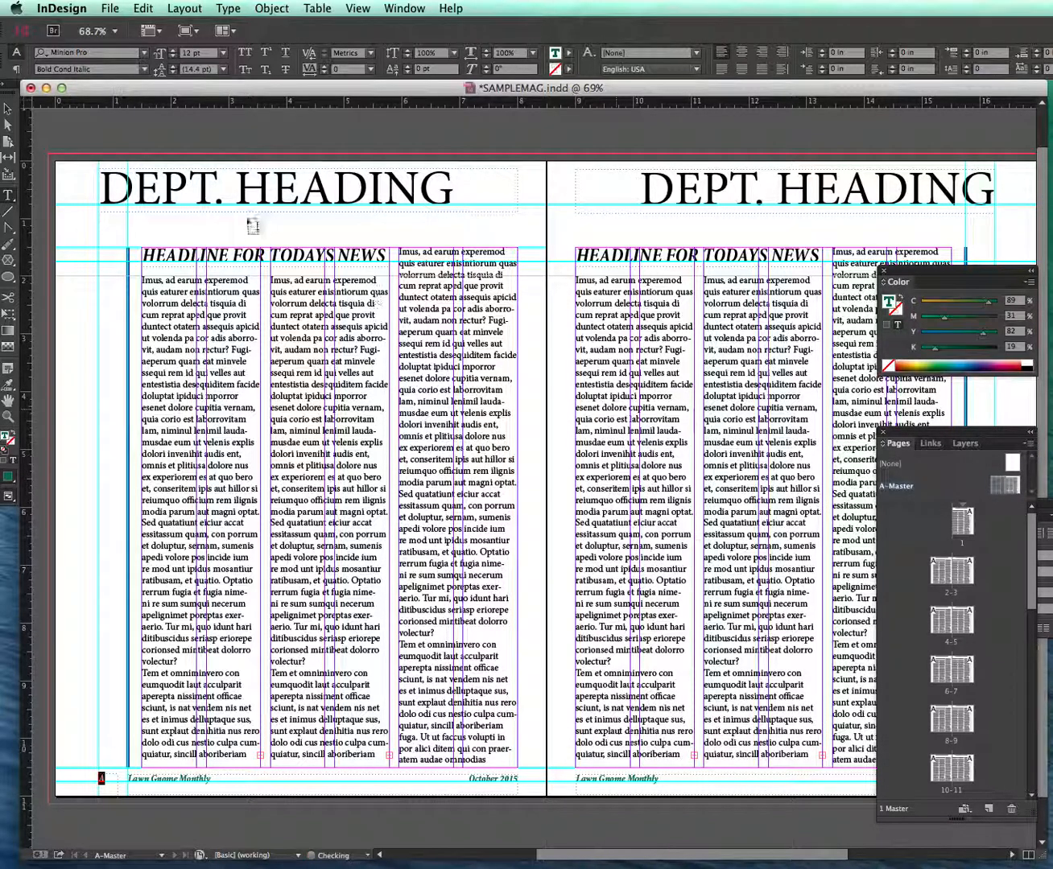
Step: Copy the page-number frame to the right page, outside its footer at about X 16.085 in, Y 10.5625 in
click(6, 108)
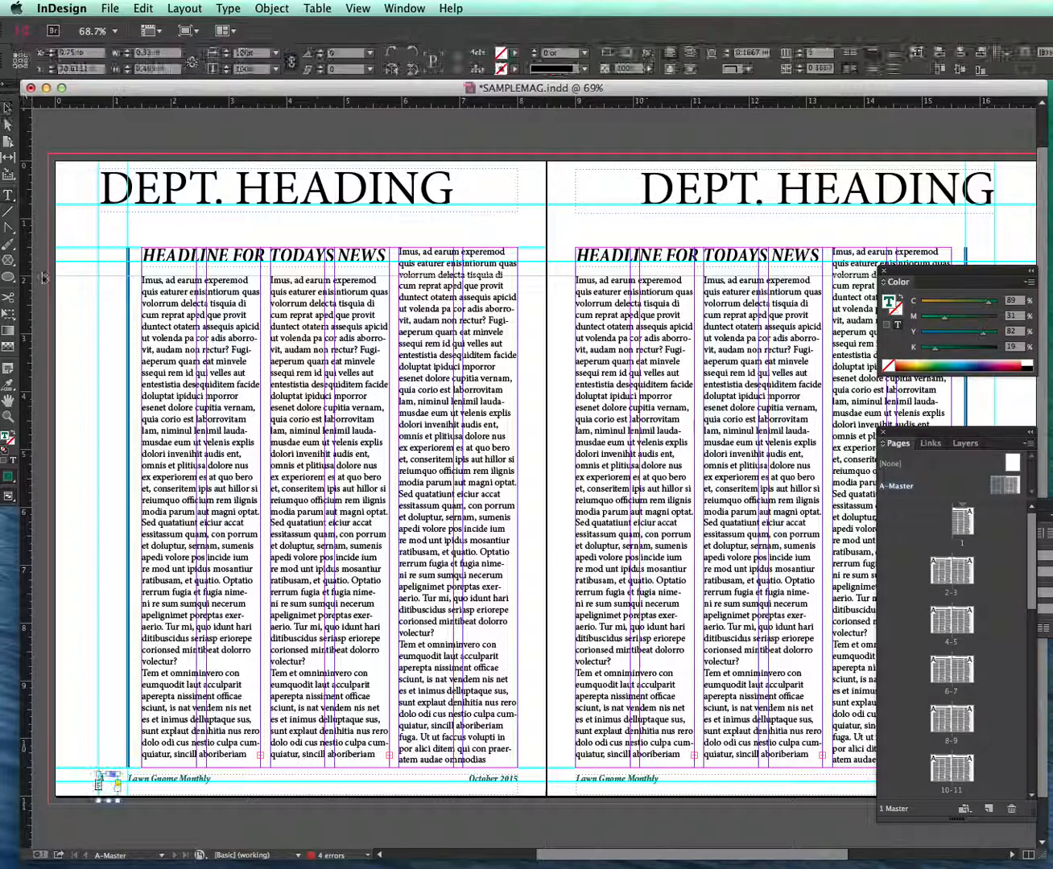
click(85, 363)
drag(817, 855, 776, 857)
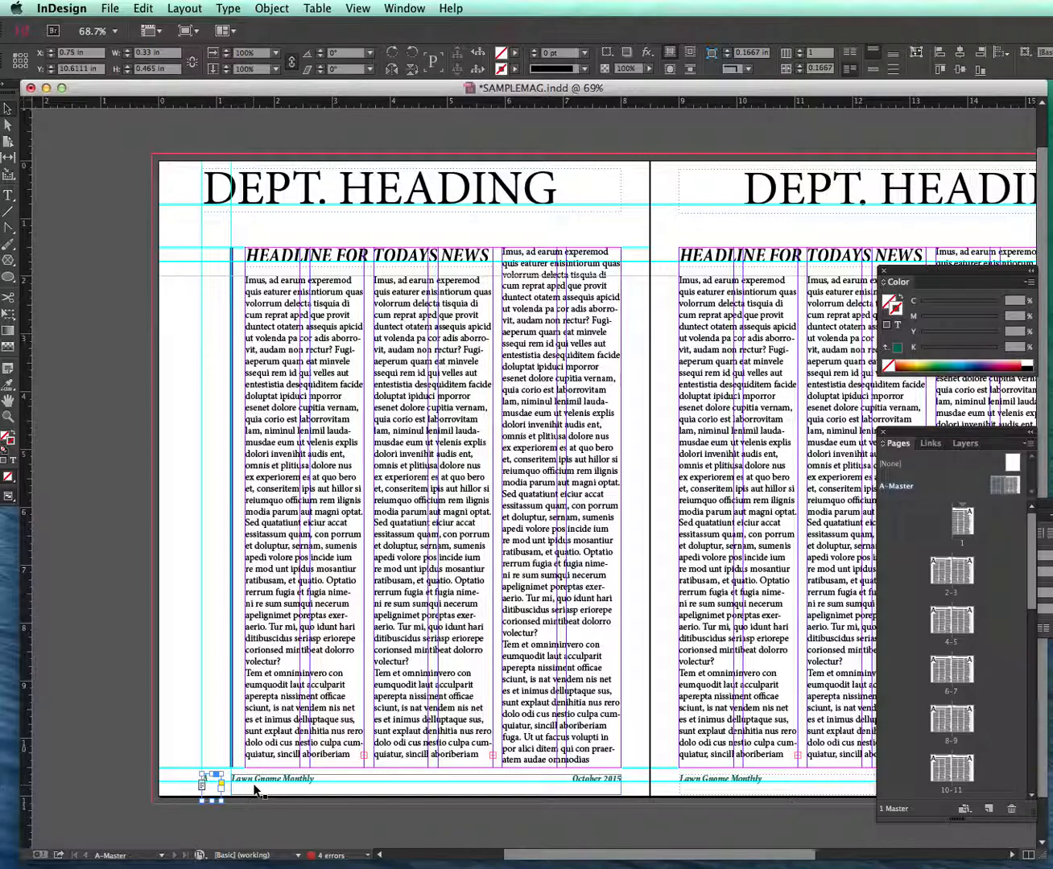
key(ctrl+v)
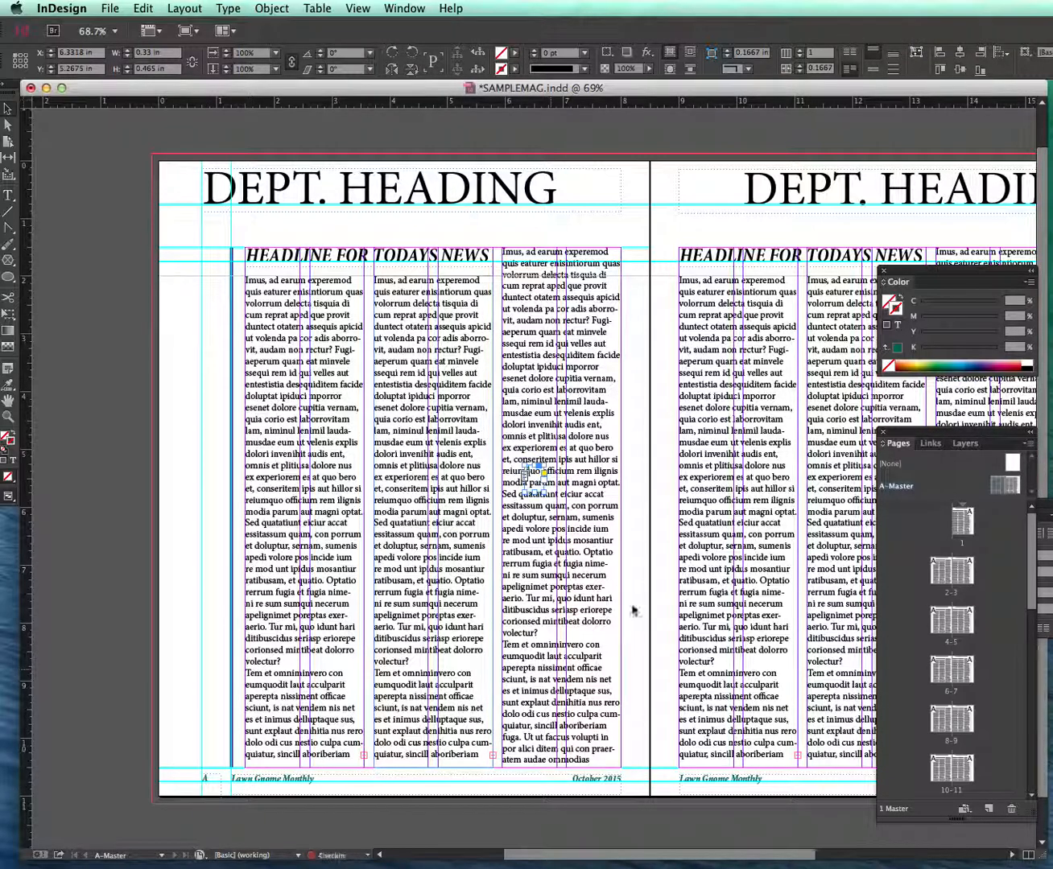
drag(531, 476, 778, 710)
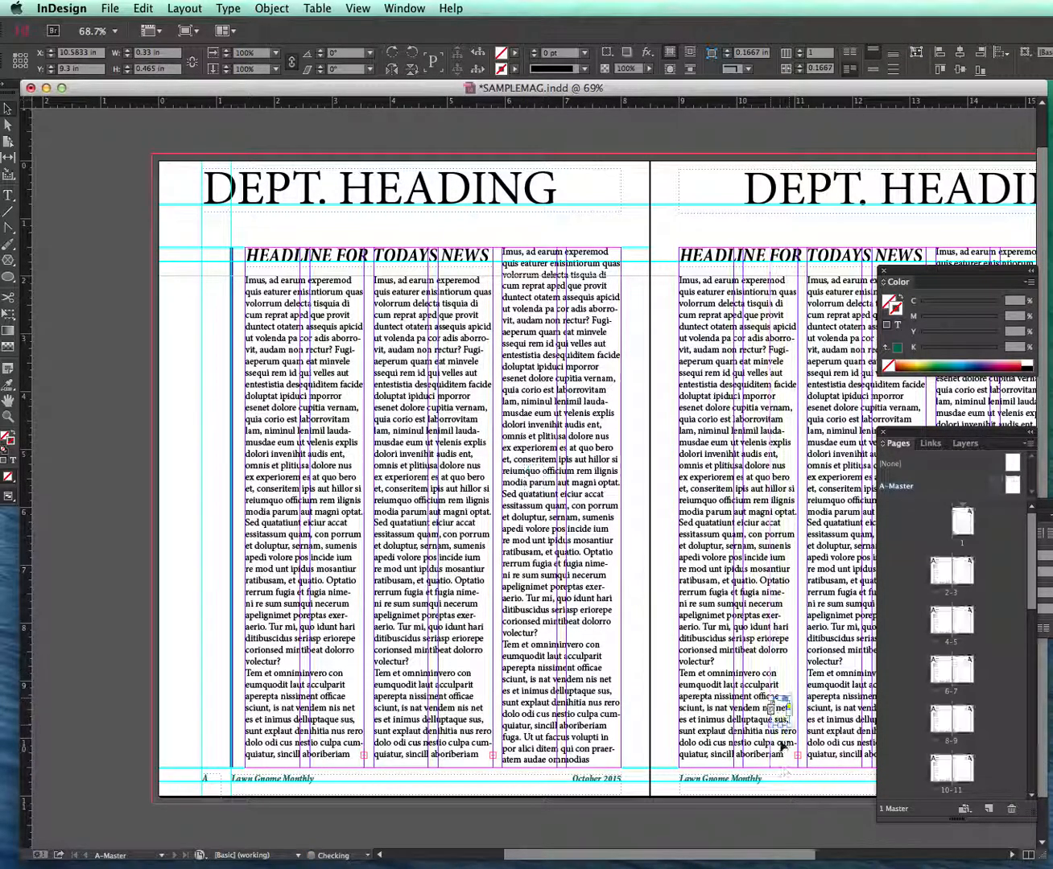
drag(781, 855, 883, 856)
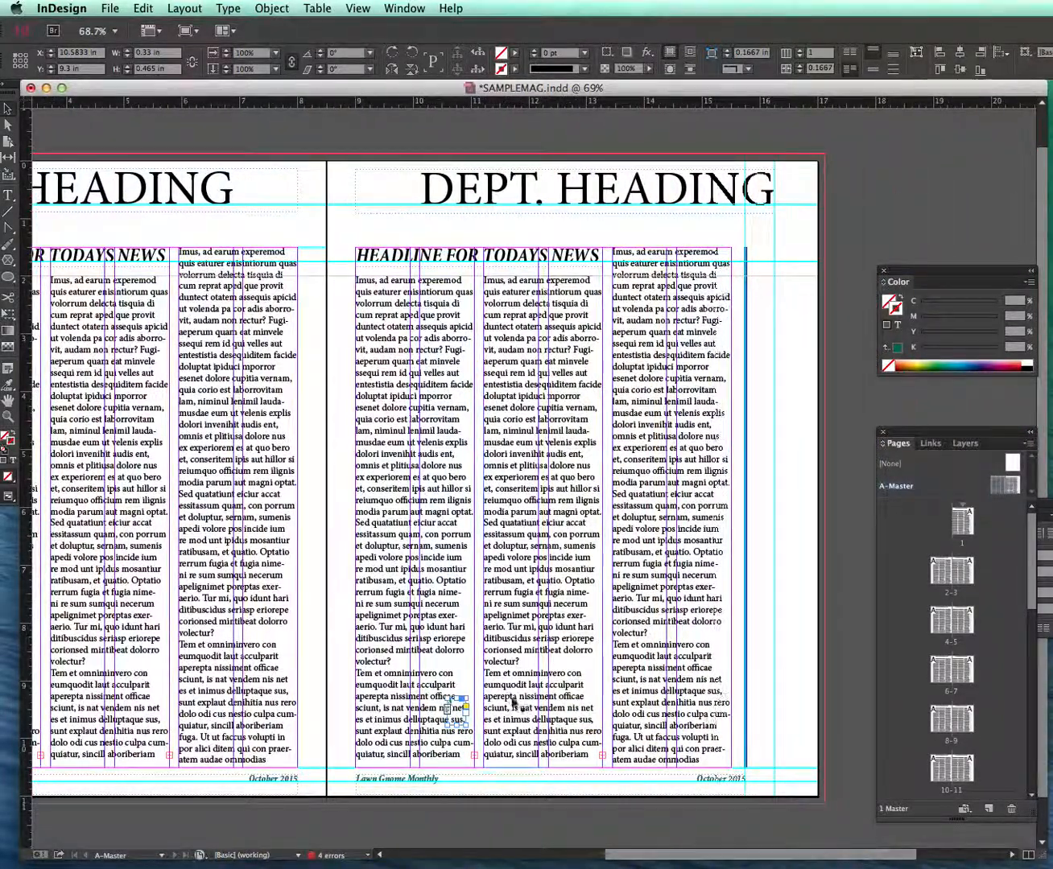
drag(458, 708, 772, 786)
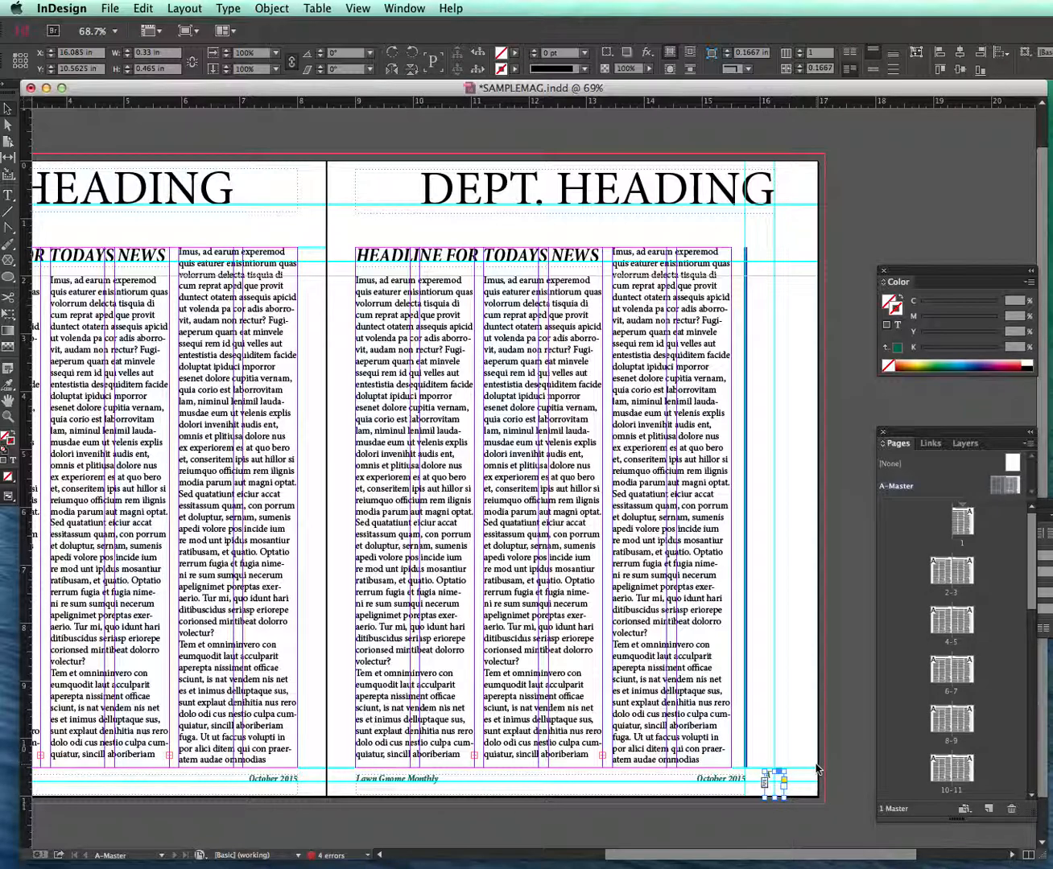
Step: Nudge the right page's page-number frame to X 16.1267 in, Y 10.6319 in, in line with the footer
key(Down)
key(Right)
key(Right)
key(Right)
key(Right)
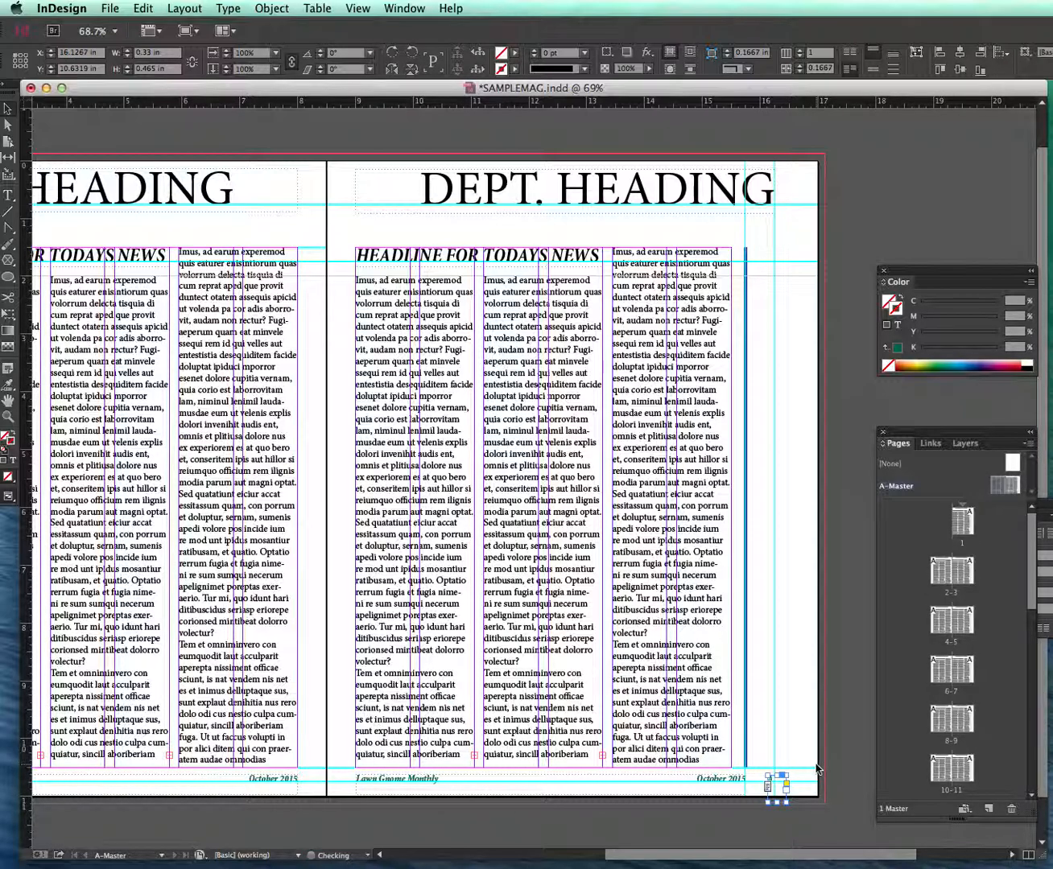
Step: Check the page numbers on both pages of spread 4-5 and save the document
double_click(951, 621)
drag(552, 856, 706, 863)
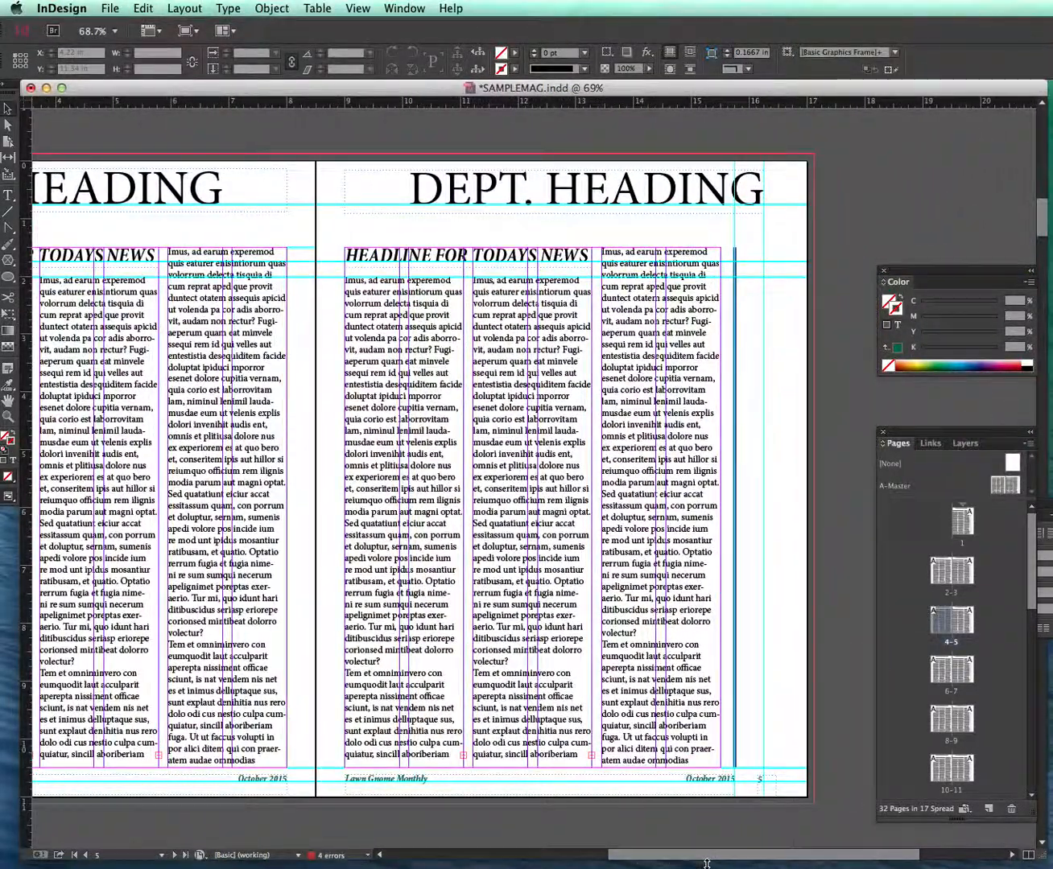
click(657, 866)
click(659, 855)
drag(660, 855, 620, 856)
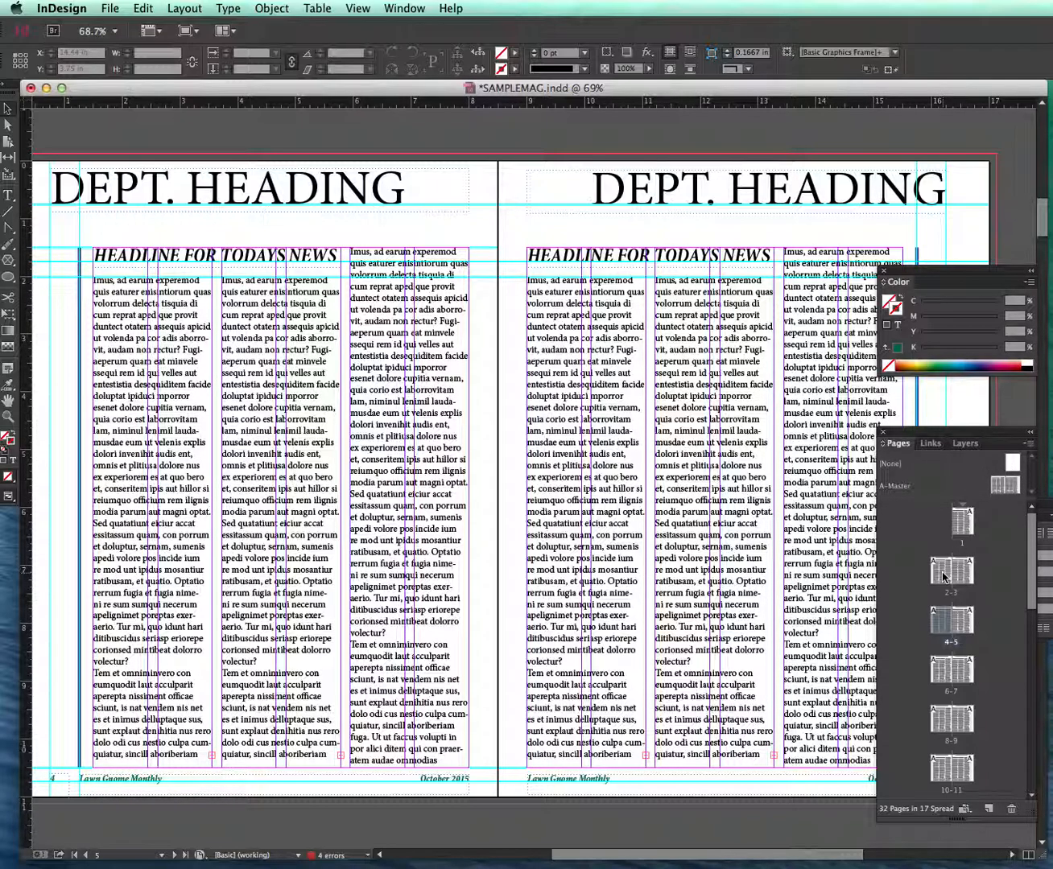
key(super+s)
Step: Override the master items on page 4: the three text columns, the headline and the department heading
click(6, 110)
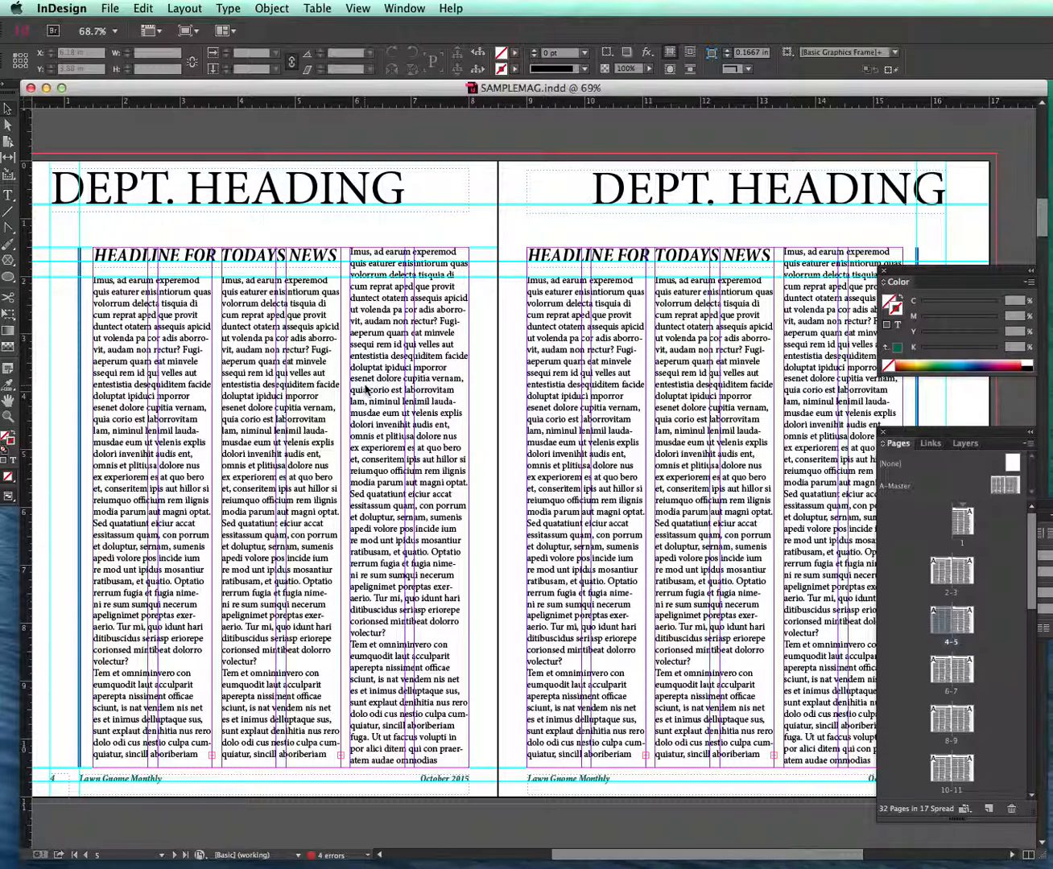
click(441, 335)
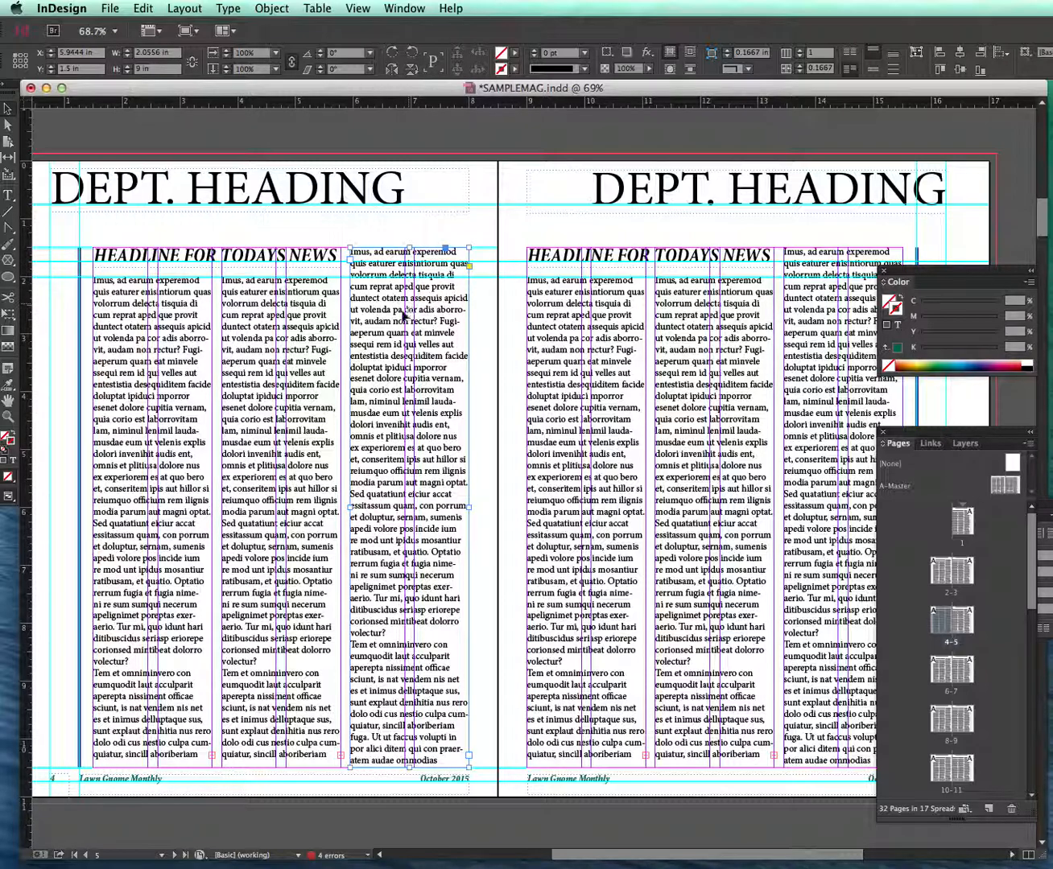
shift+click(306, 390)
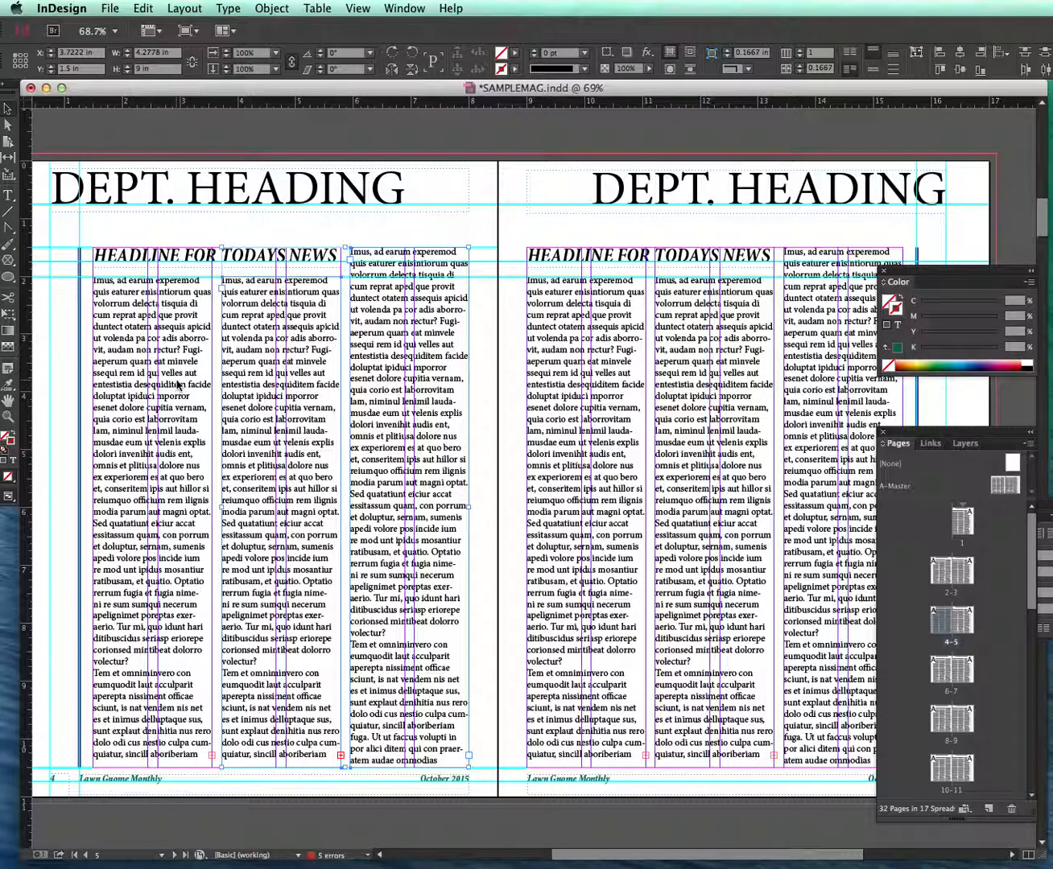
shift+click(177, 386)
shift+click(320, 260)
shift+click(315, 190)
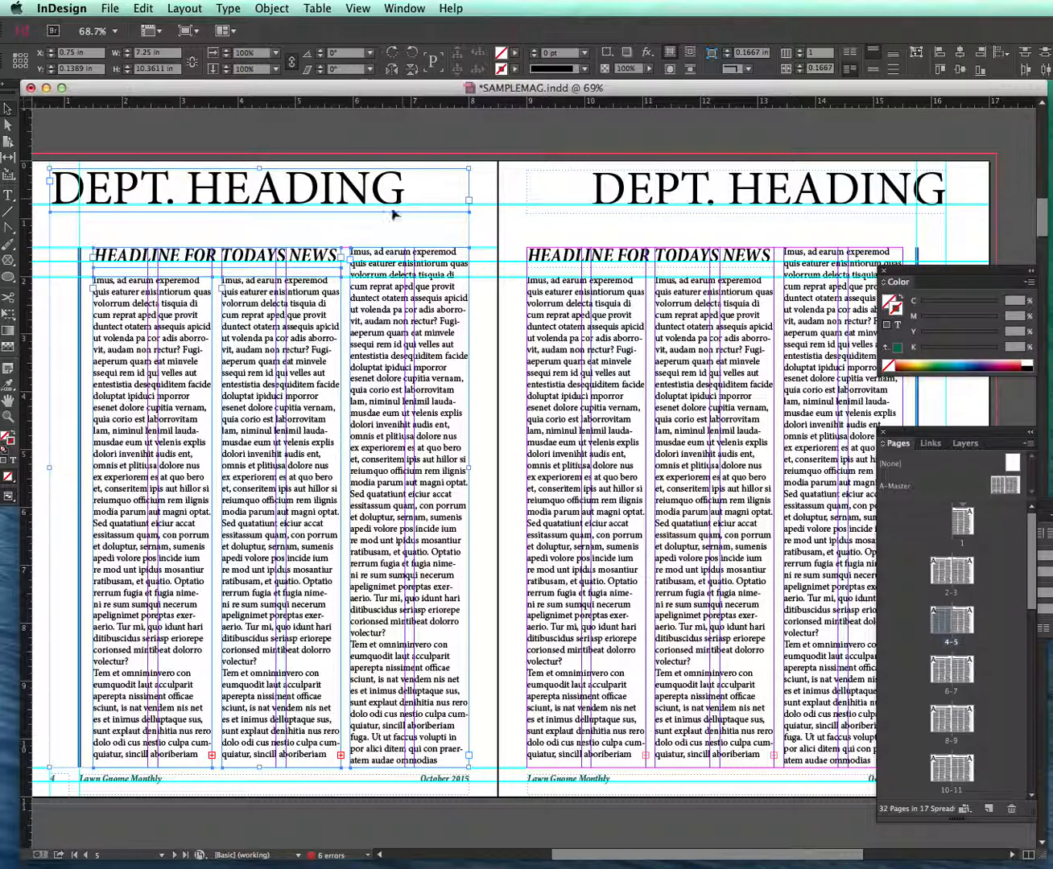
Step: Replace the page 4 headline text with "Man Bites Dog"
double_click(338, 258)
drag(338, 258, 60, 254)
text(Ma)
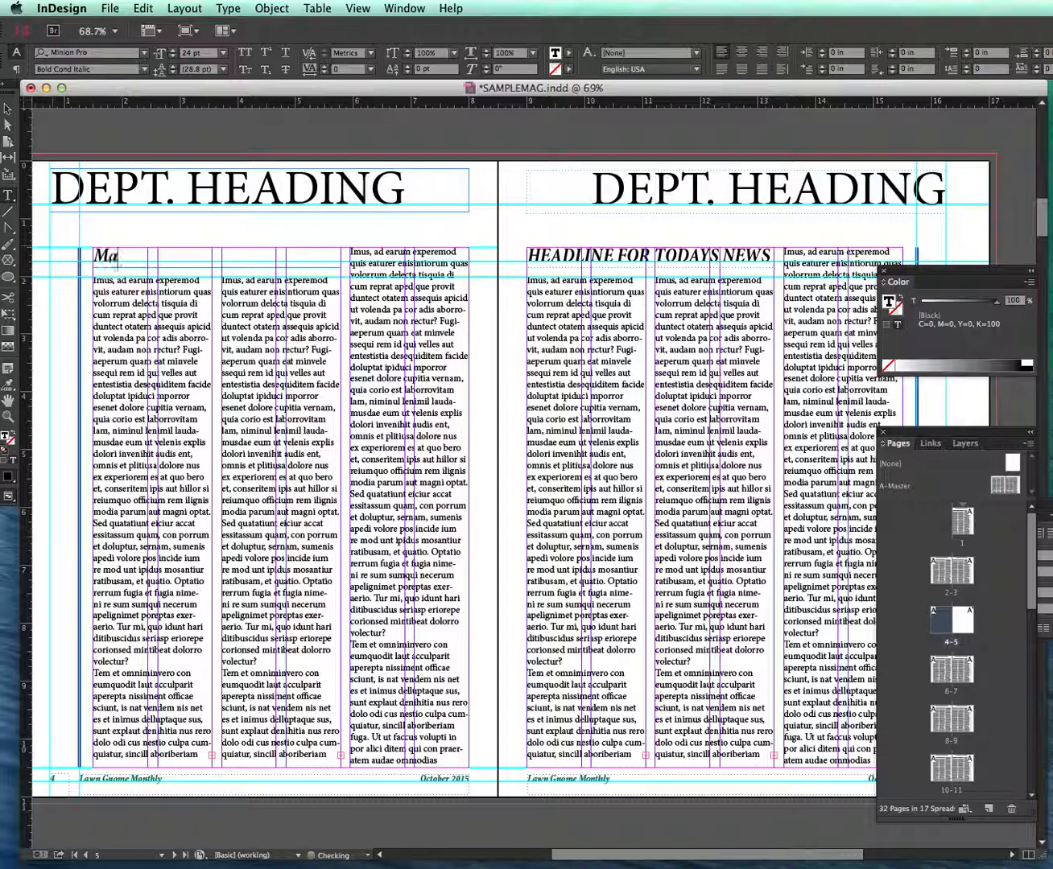
text(n Bites Dog)
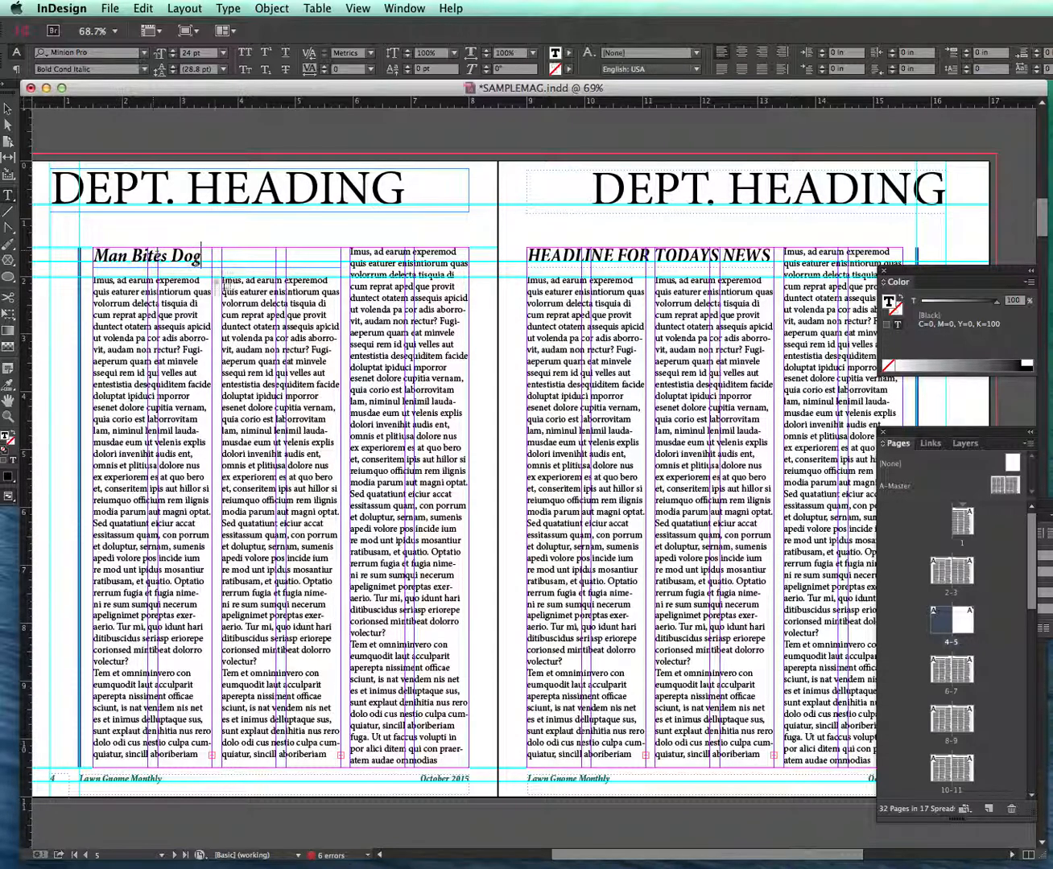
Step: Narrow the page 4 headline frame to the first column and extend the middle text column up to 1.5 in, 9 in high
click(7, 108)
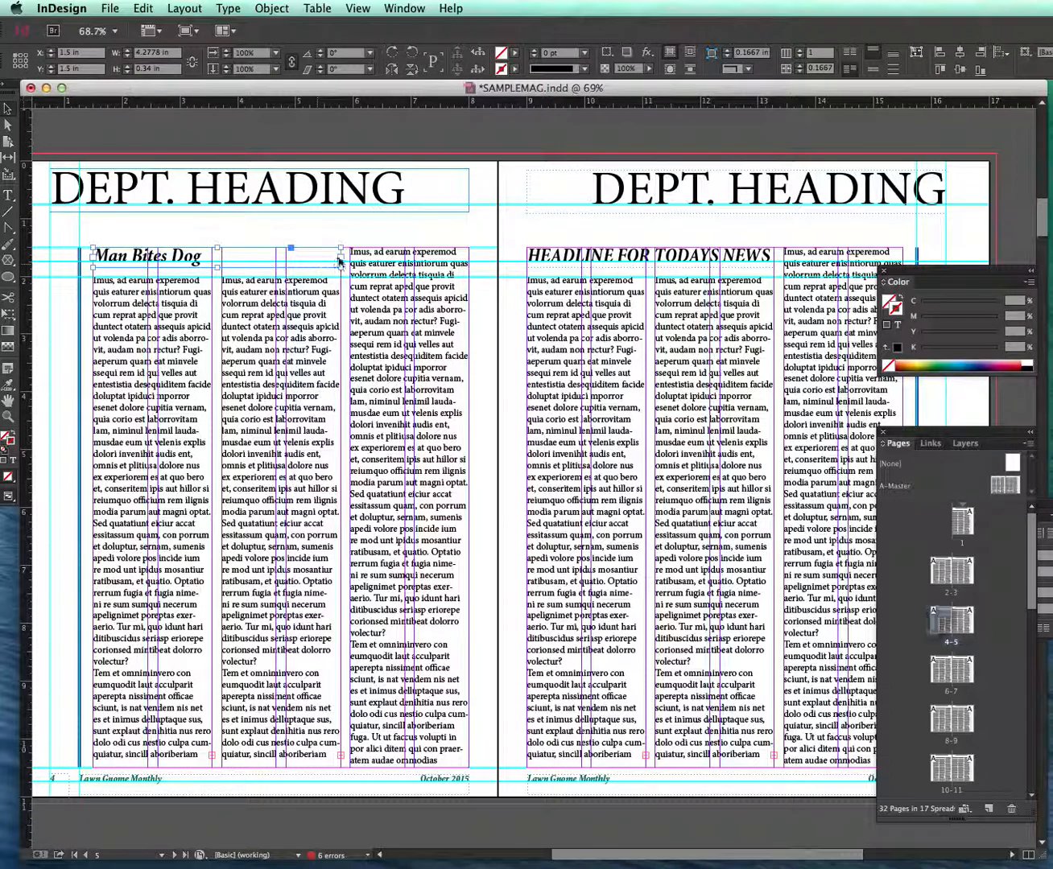
drag(341, 256, 281, 249)
click(278, 278)
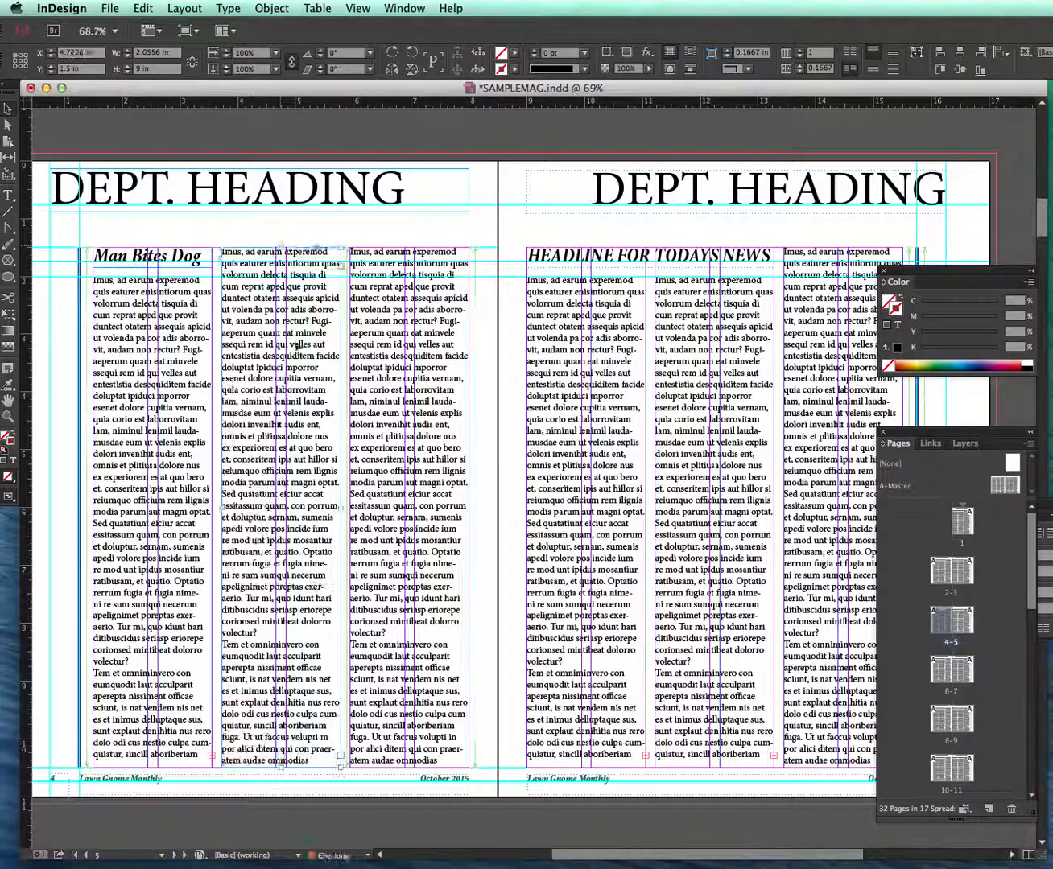
Step: Shorten the second and third text columns on page 4 from below, ending both at about 5.7 in on the vertical ruler
drag(281, 767, 286, 487)
click(406, 653)
drag(409, 770, 409, 490)
click(476, 516)
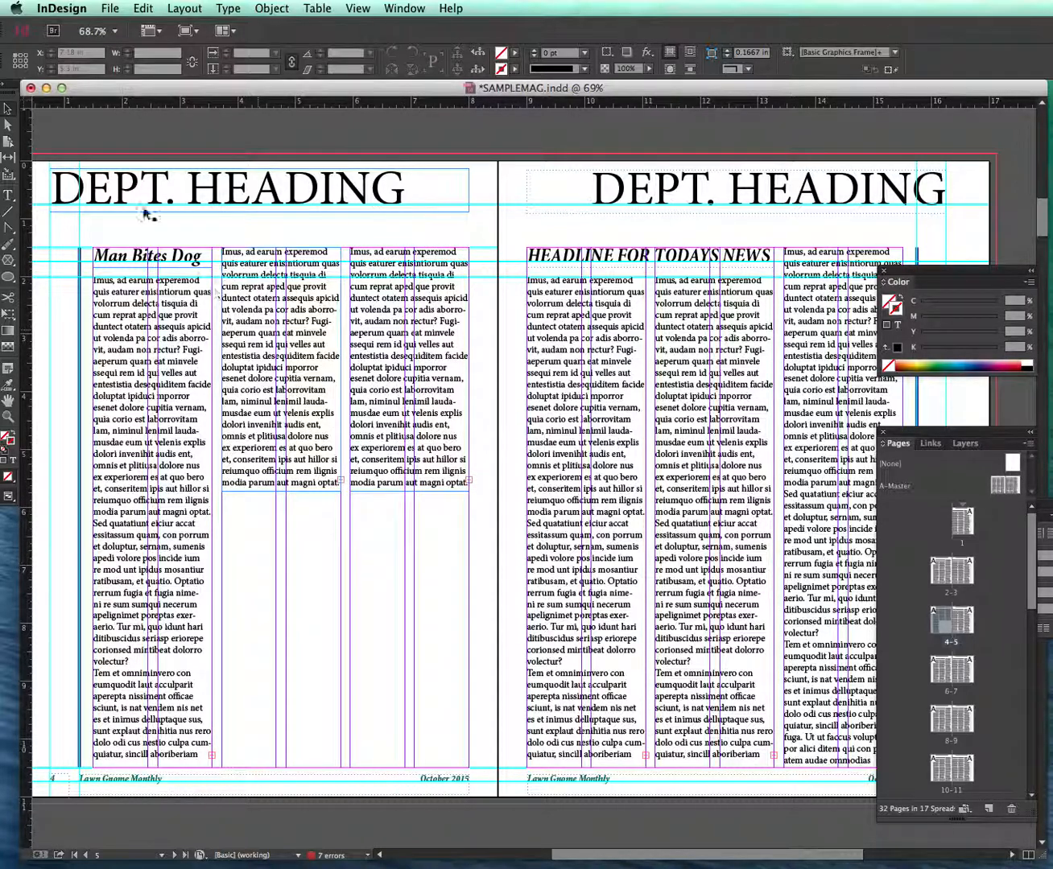
Step: Place Galactus3568.tif from the Lg_Images folder on page 4, with its frame at about X 2.16 in, Y 5.28 in
click(111, 8)
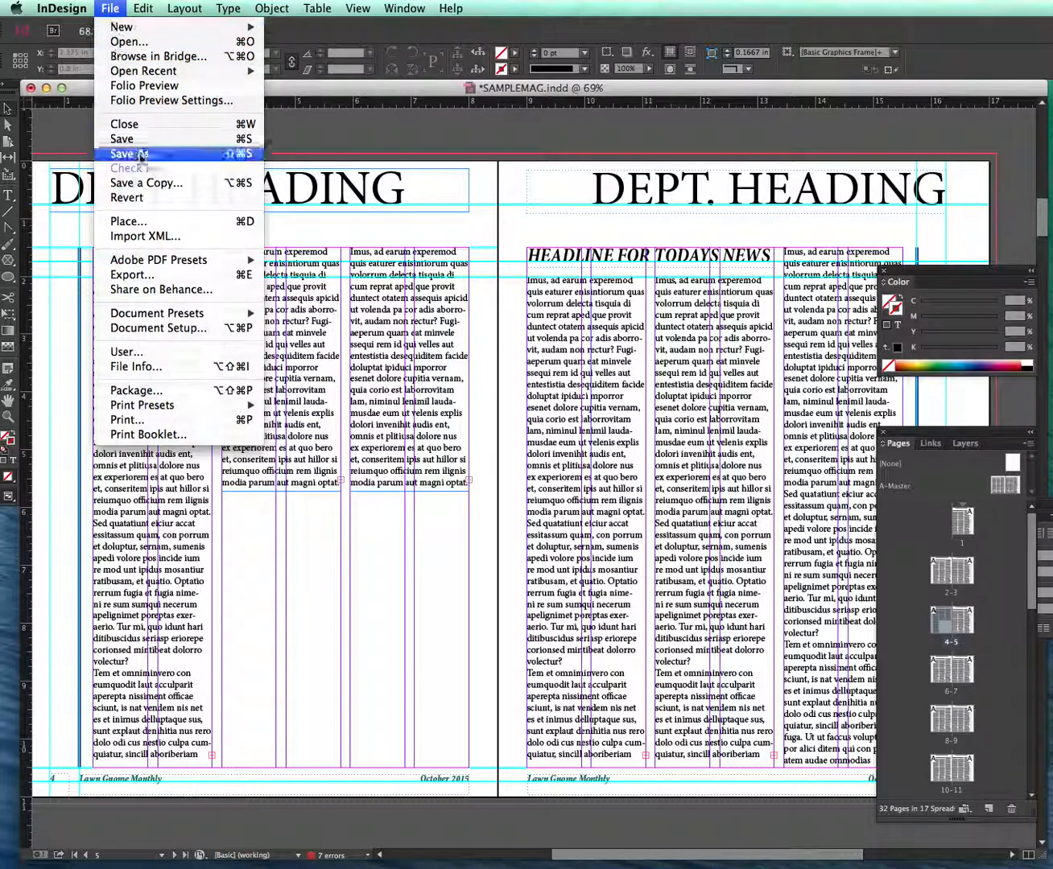
click(141, 222)
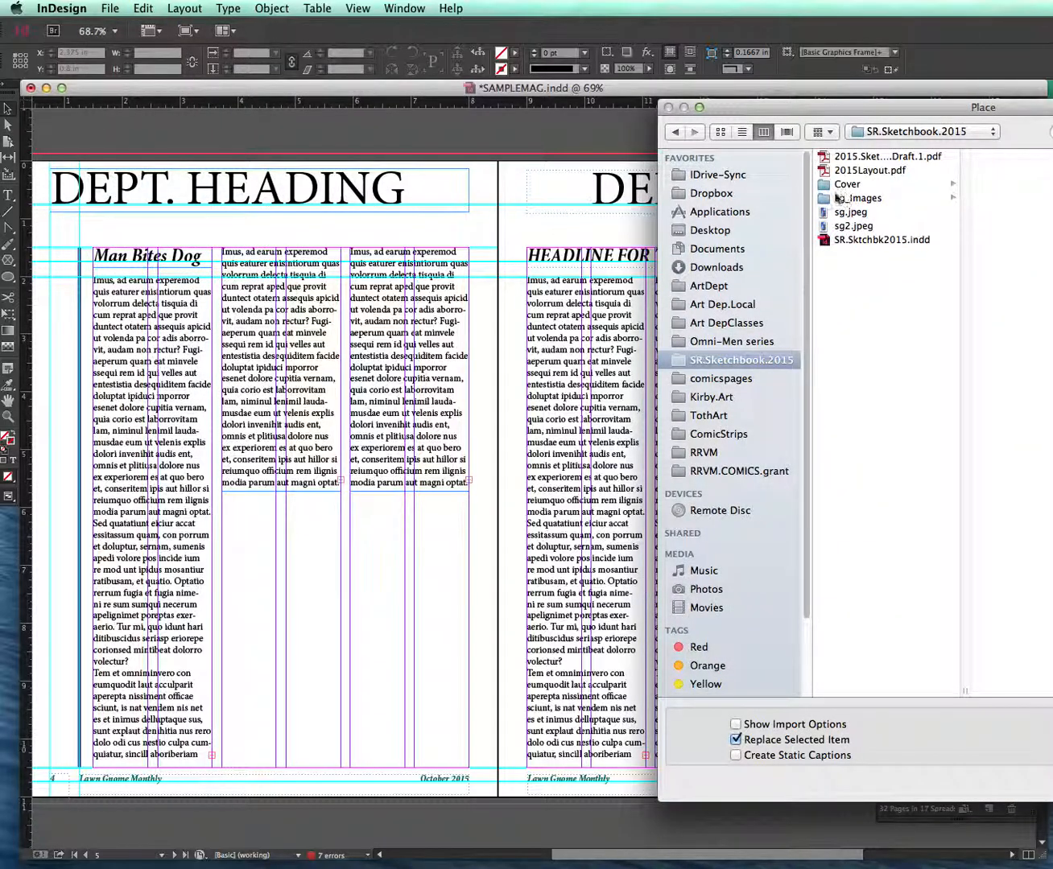
click(871, 201)
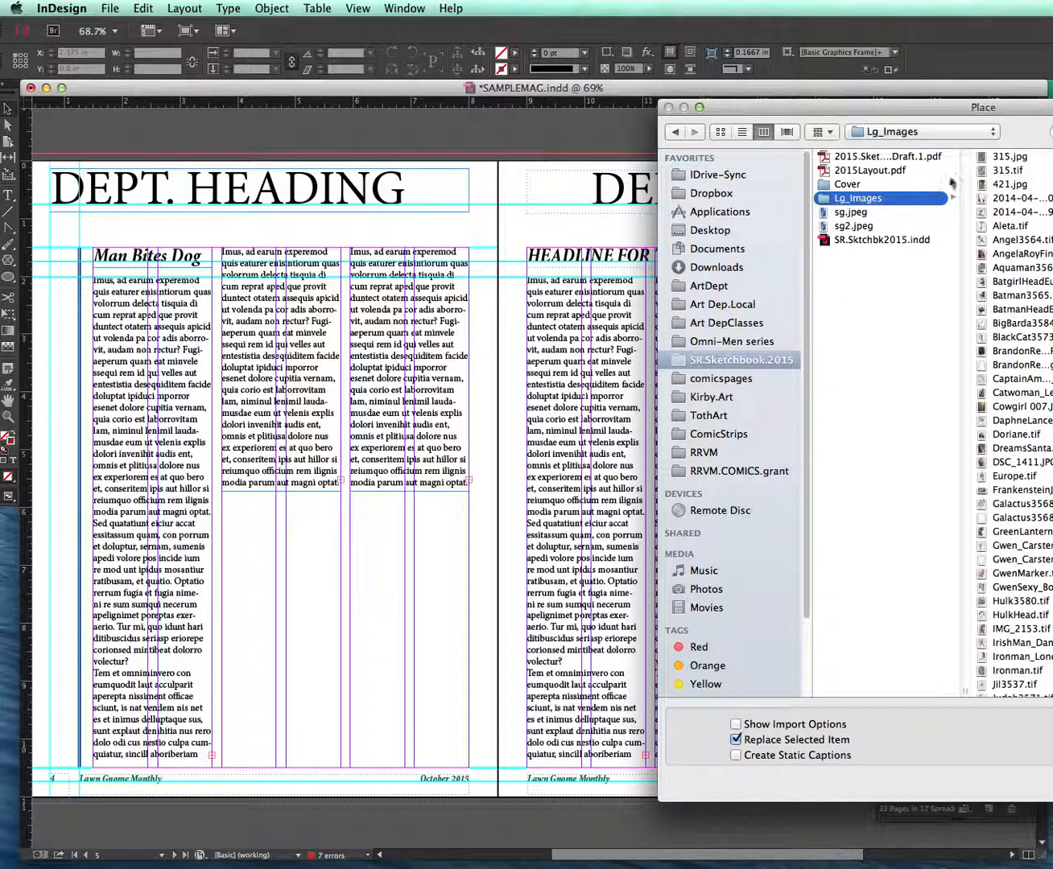
drag(933, 111, 756, 115)
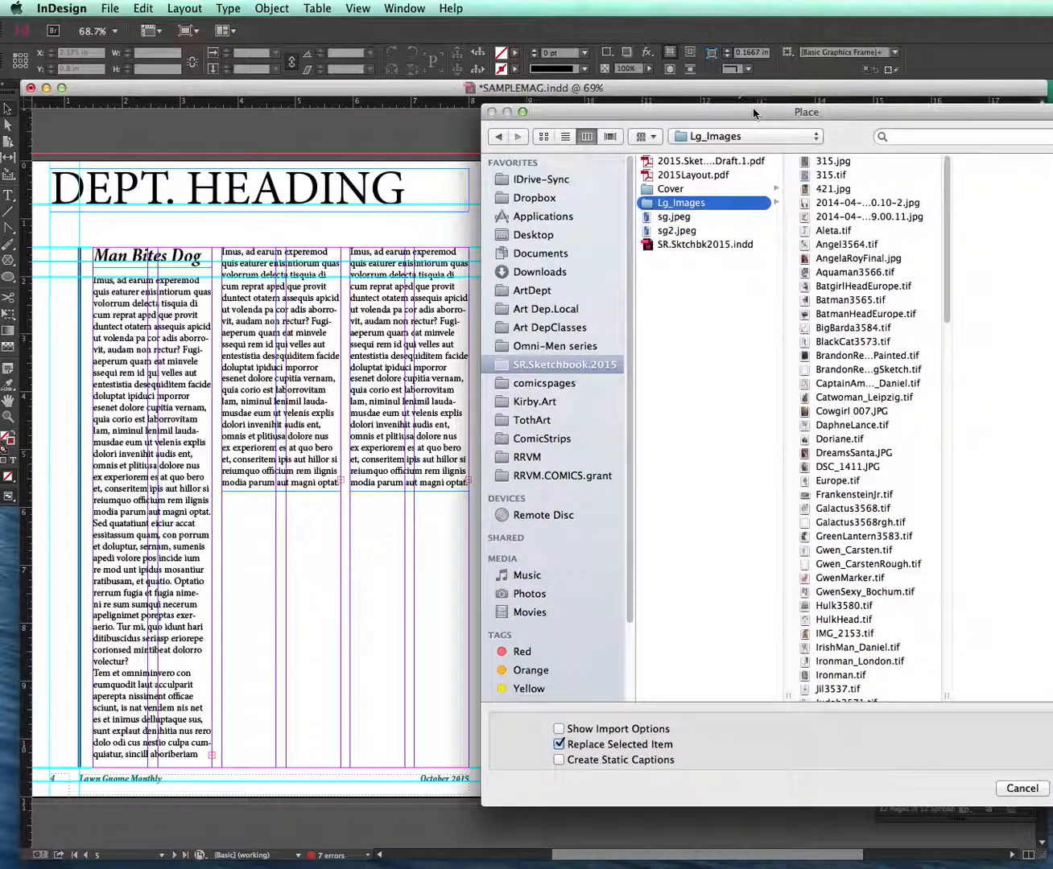
click(874, 511)
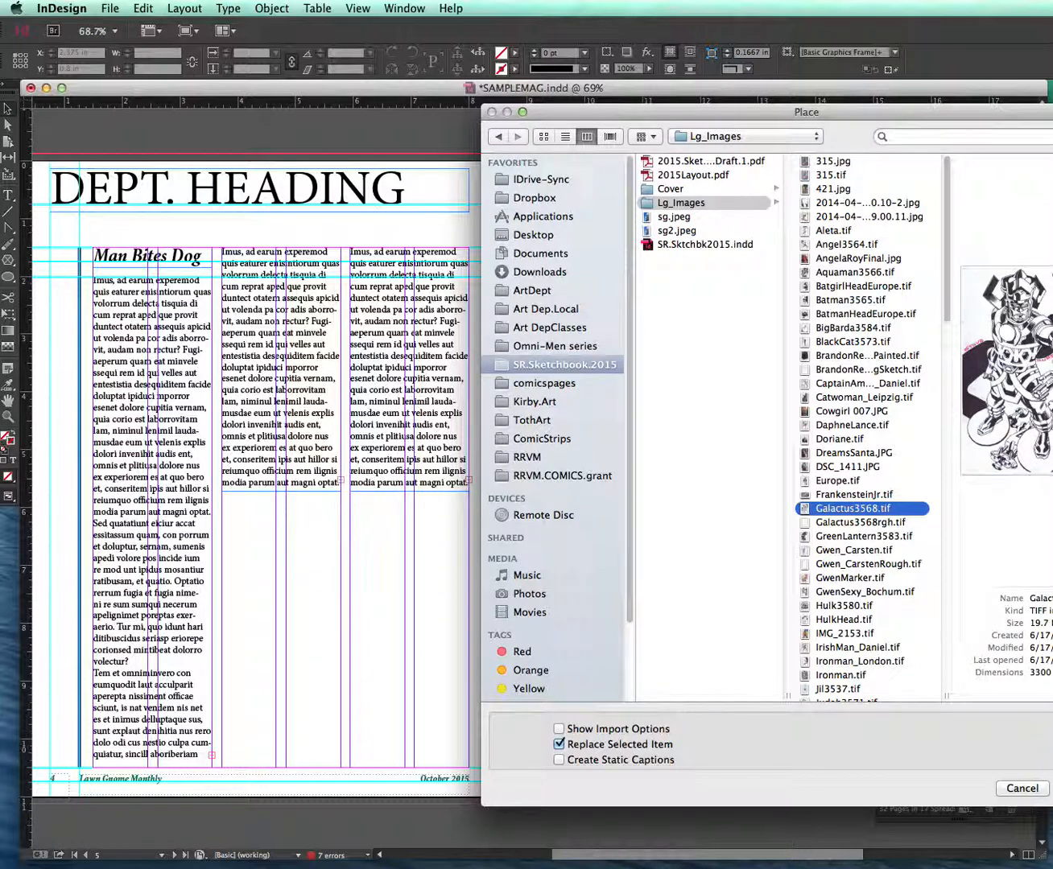
key(Return)
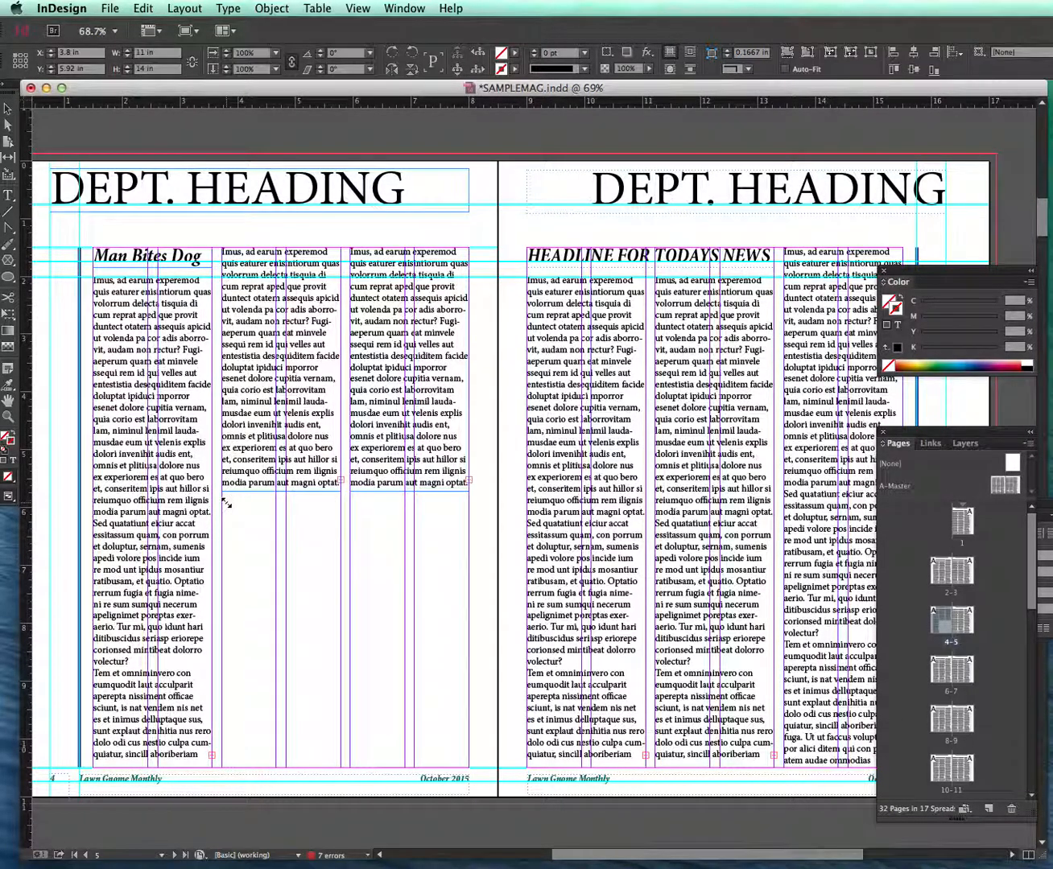
click(226, 503)
drag(418, 615, 334, 587)
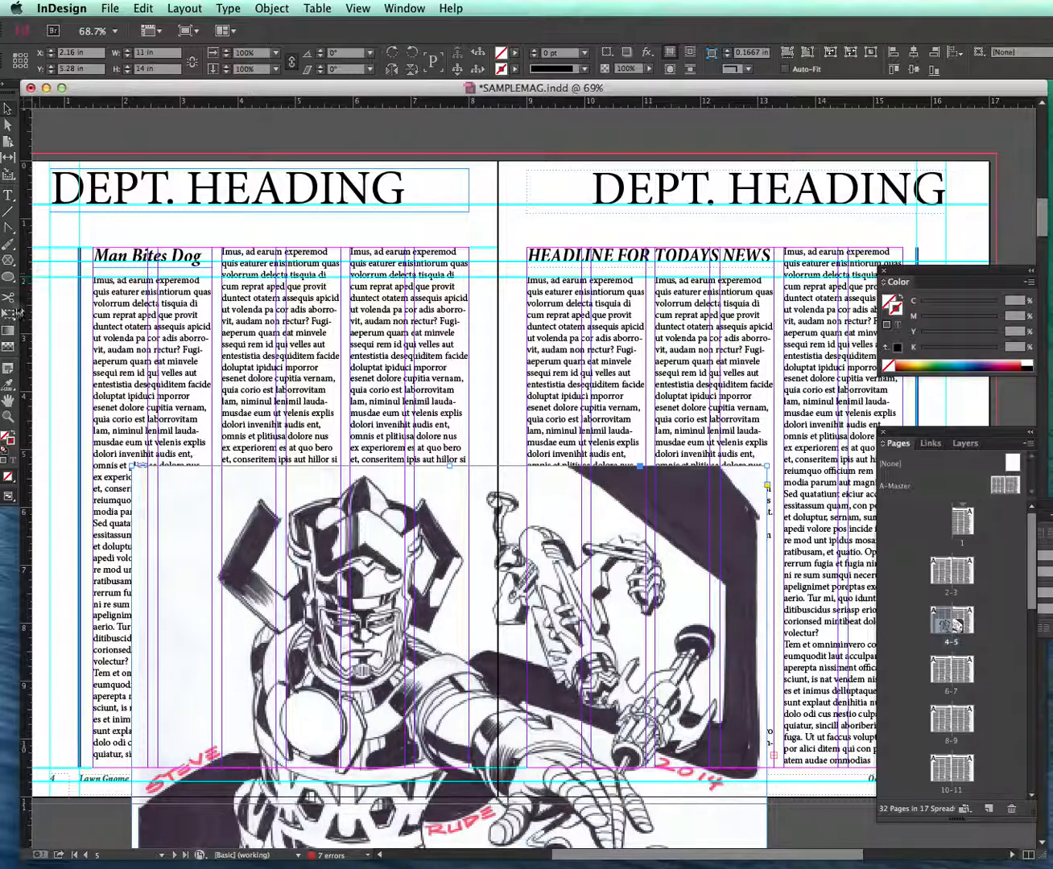
Step: Scale the placed image with Free Transform to about 5.04 x 6.42 in and position it under the shortened columns at X 3.7222 in, Y 5.794 in
drag(758, 470, 534, 584)
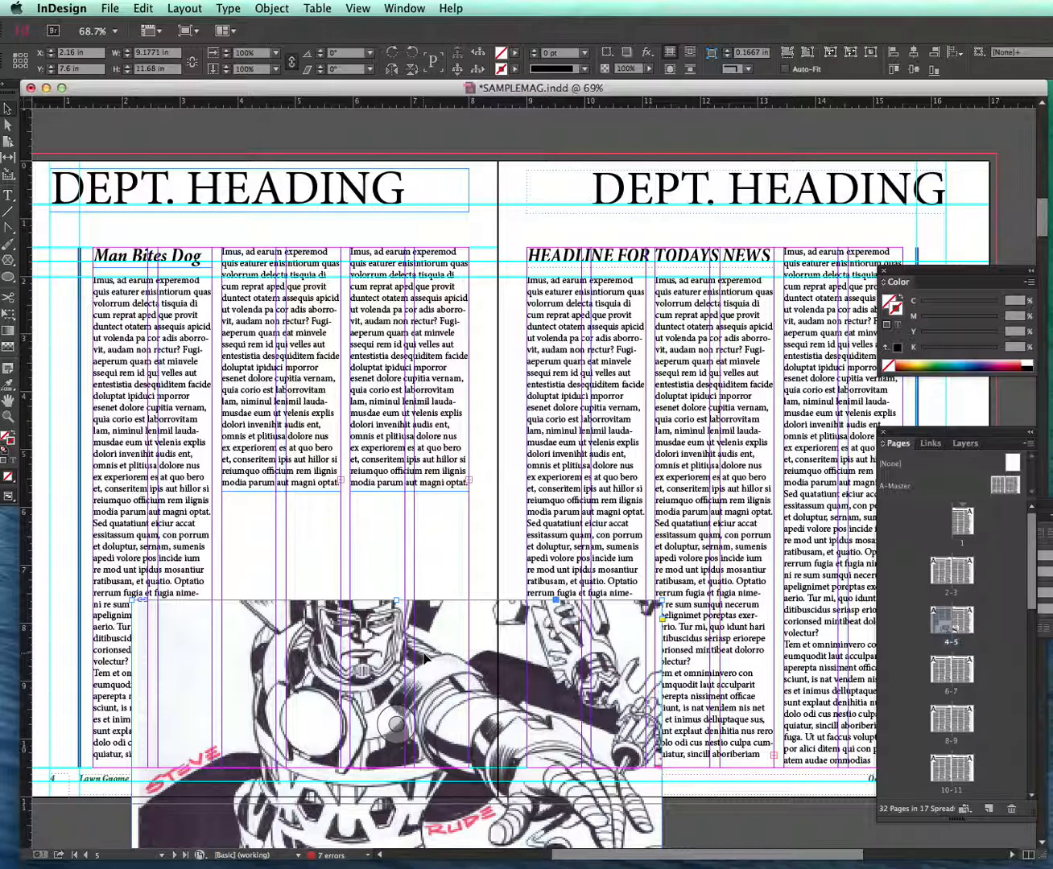
key(super+z)
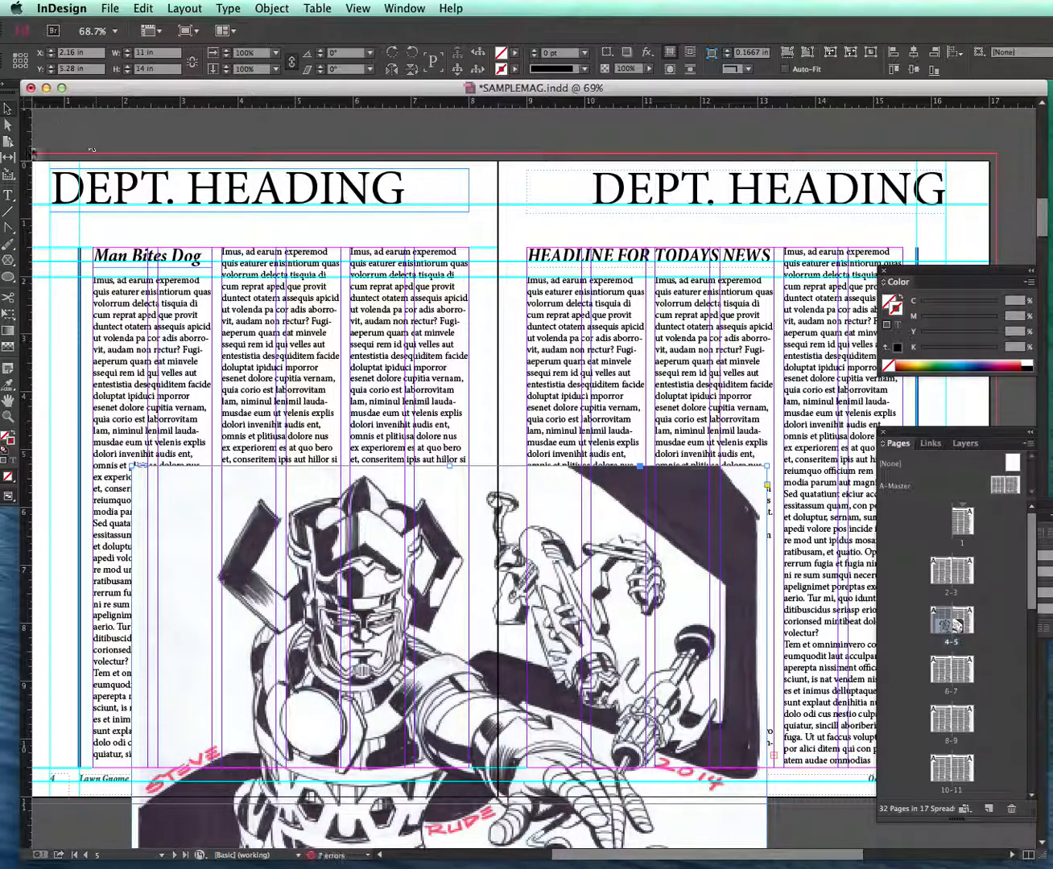
click(8, 314)
drag(767, 465, 512, 611)
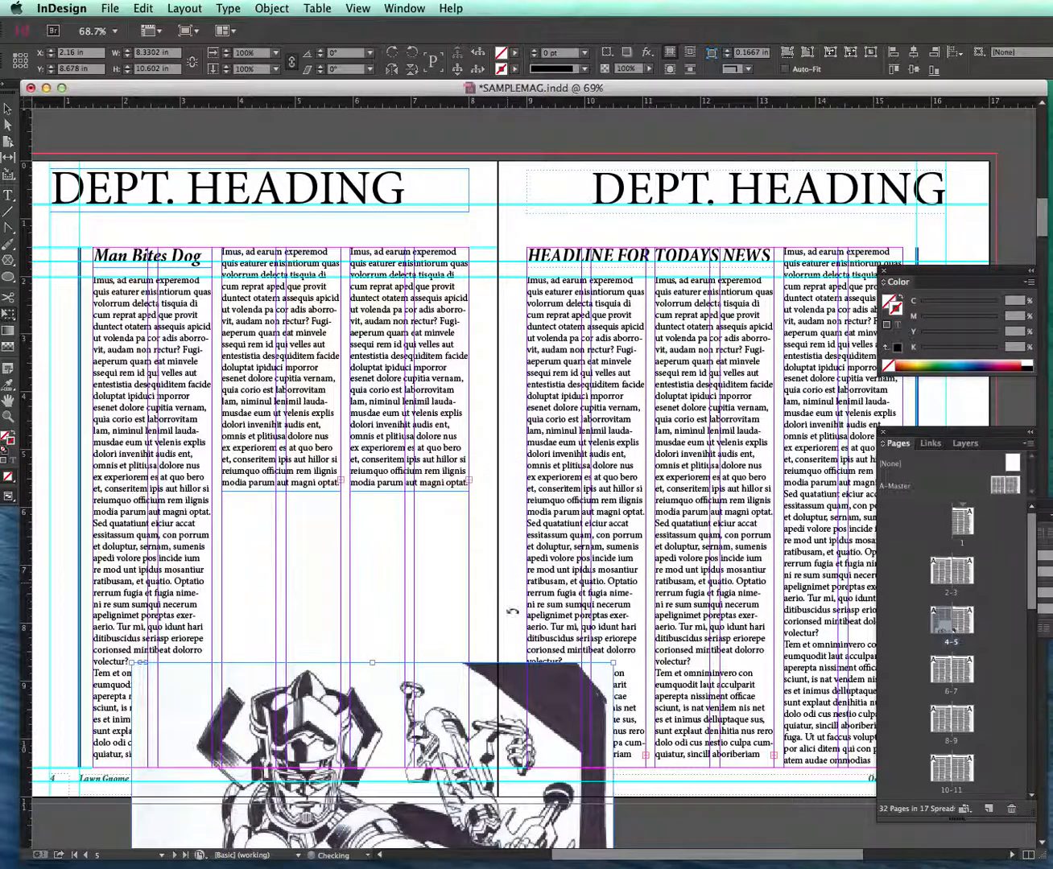
drag(615, 667, 444, 779)
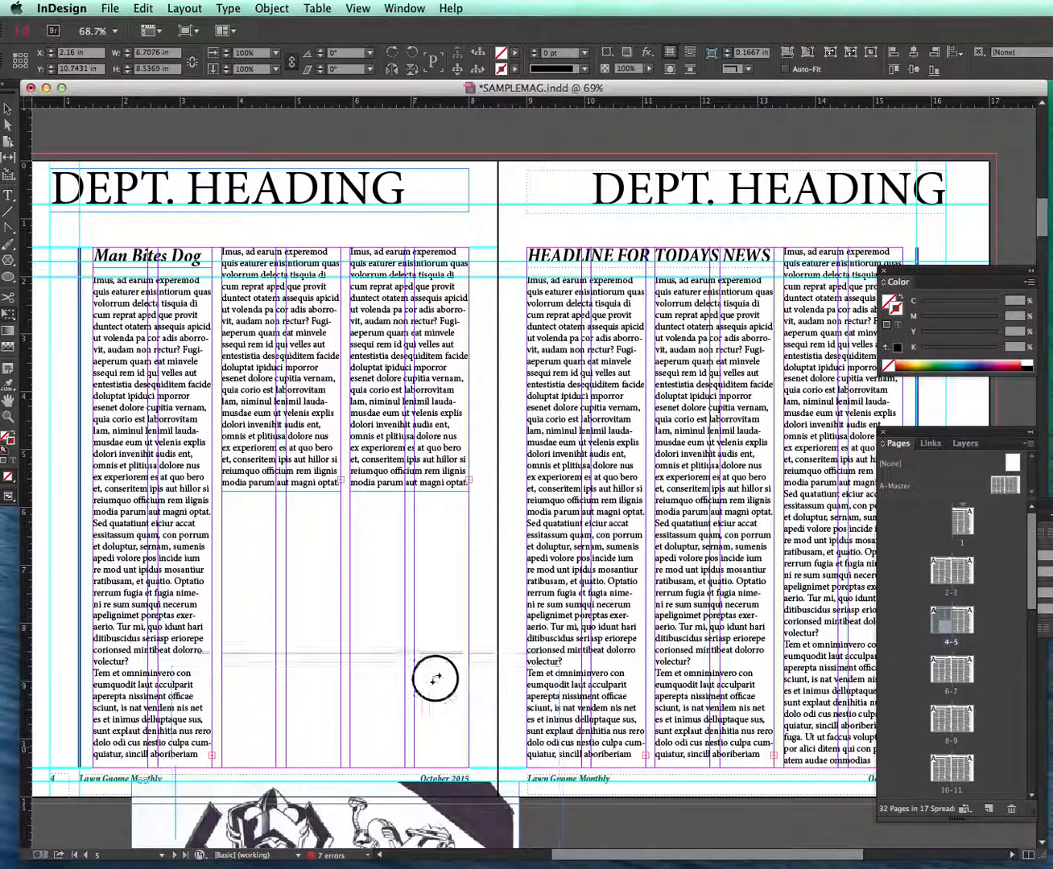
drag(487, 570, 476, 543)
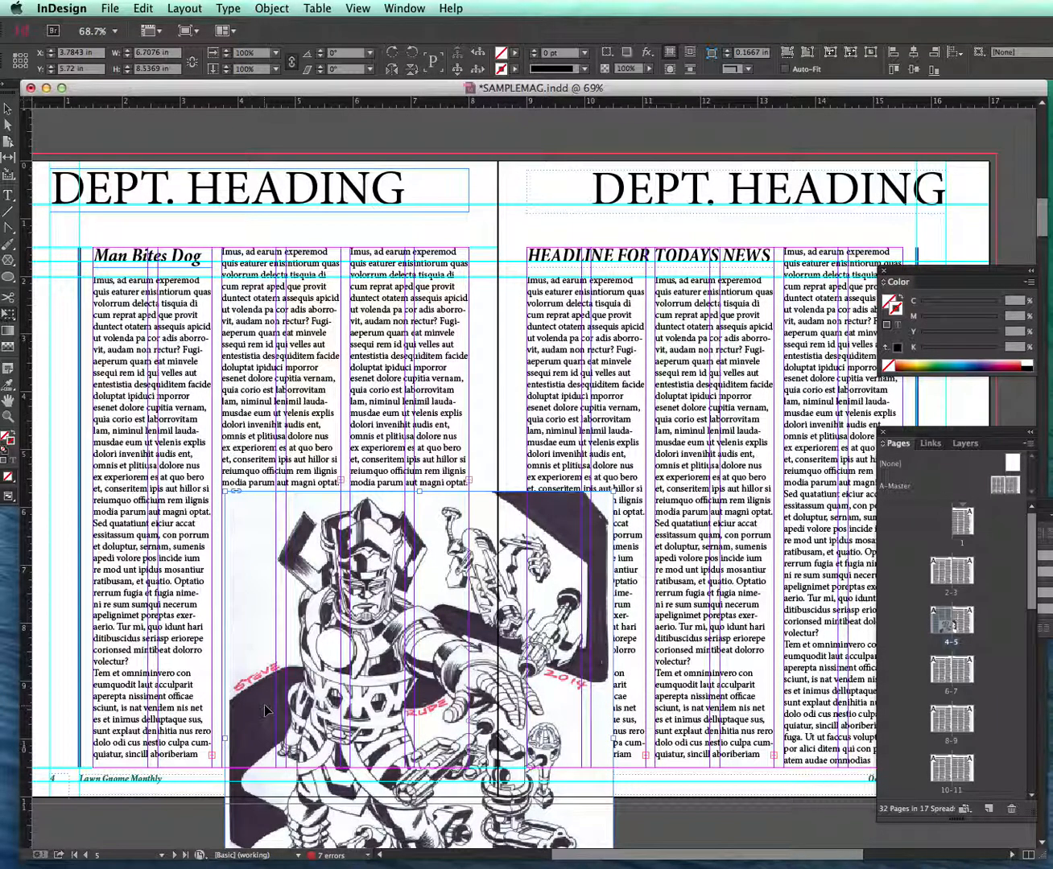
drag(609, 492, 411, 559)
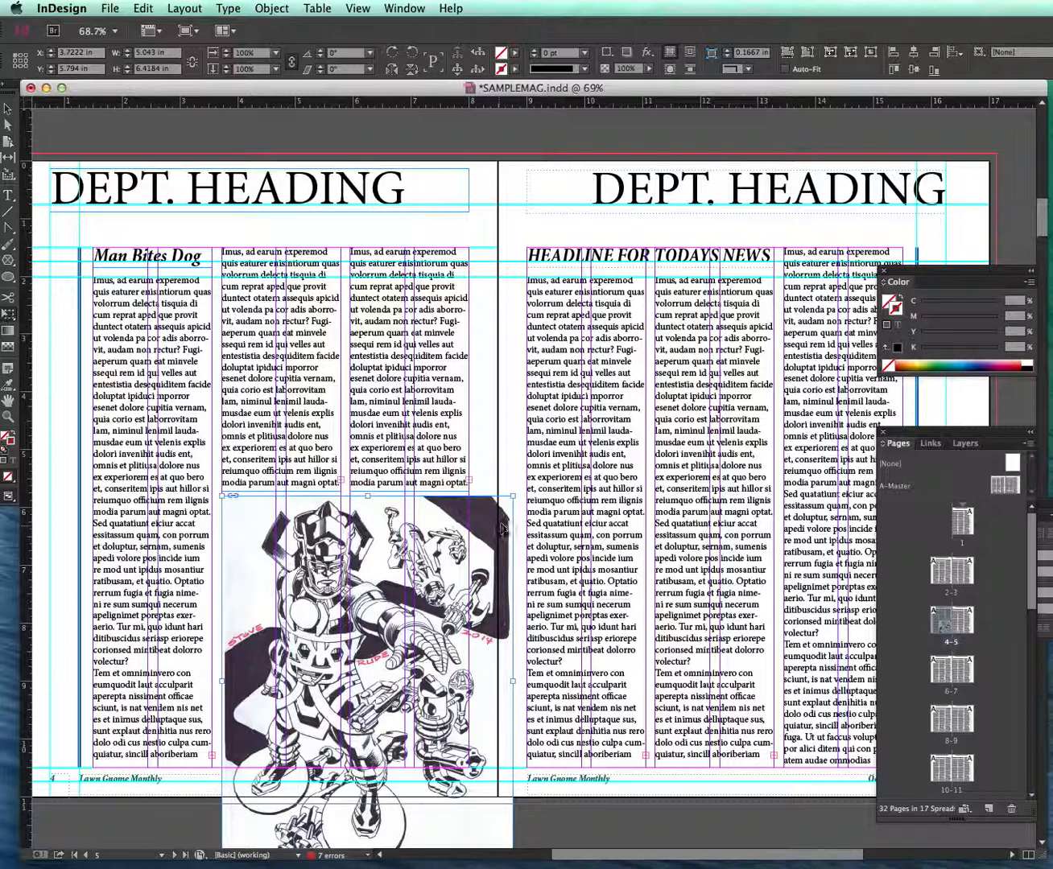
Step: Crop the image frame without scaling the picture to 4.7778 x 5.331 in, ending at the spine and the lower bleed line
scroll(504, 688, down, 5)
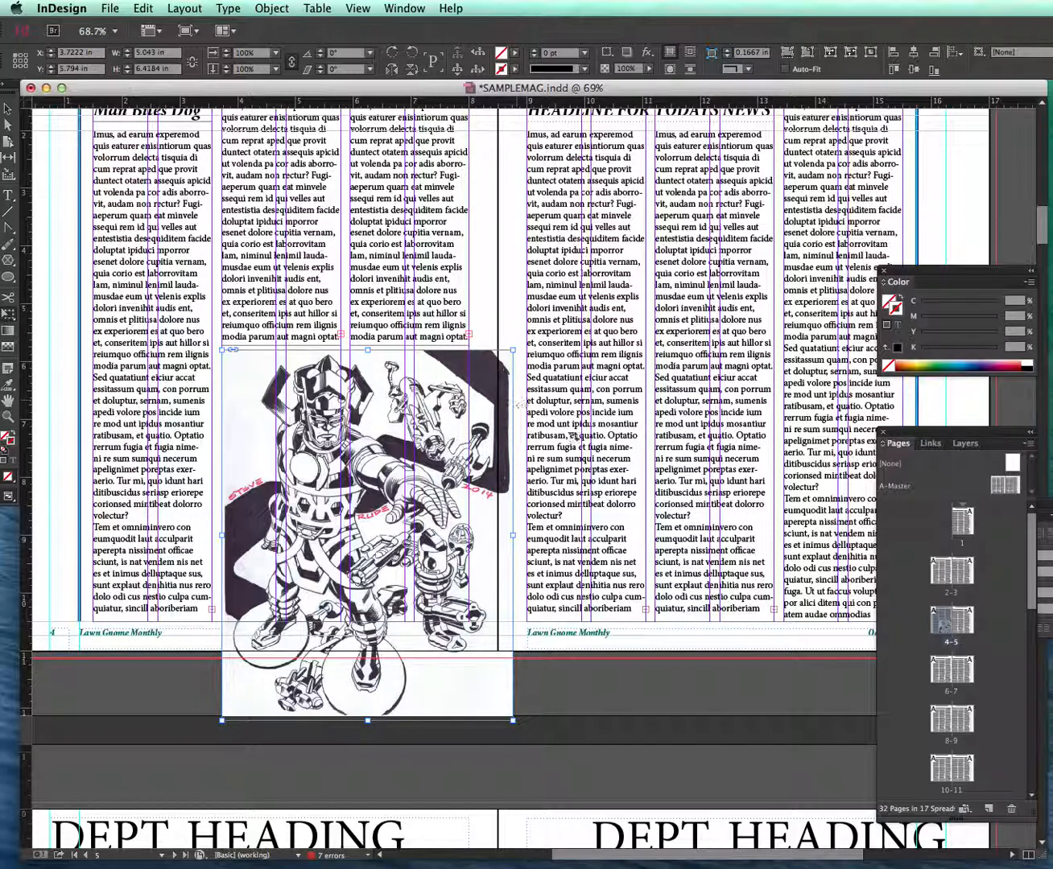
drag(513, 533, 500, 533)
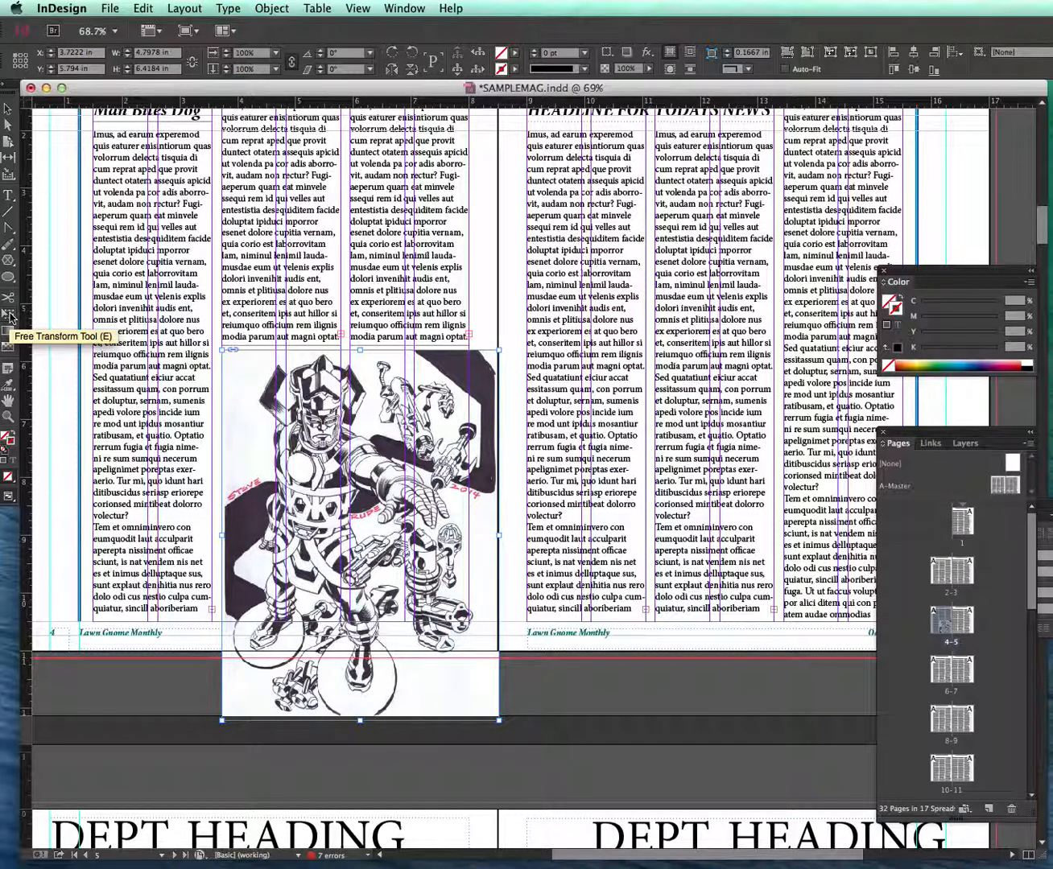
key(super+z)
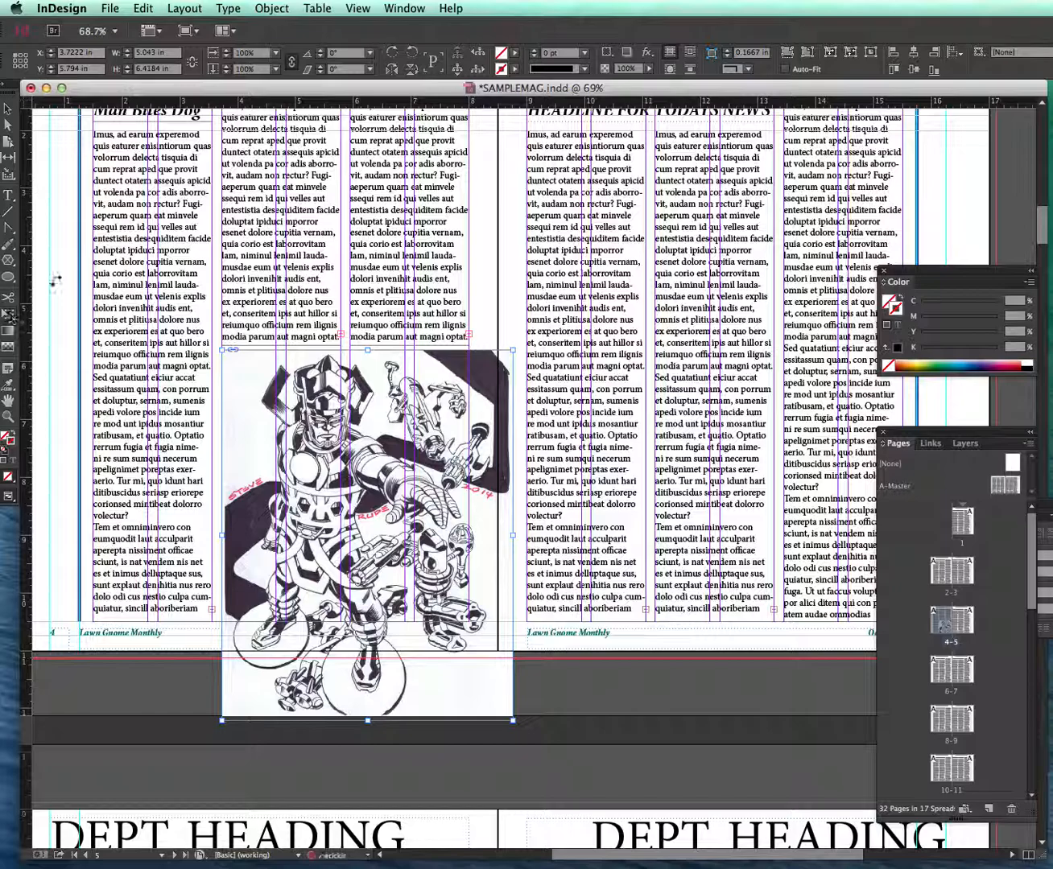
click(8, 110)
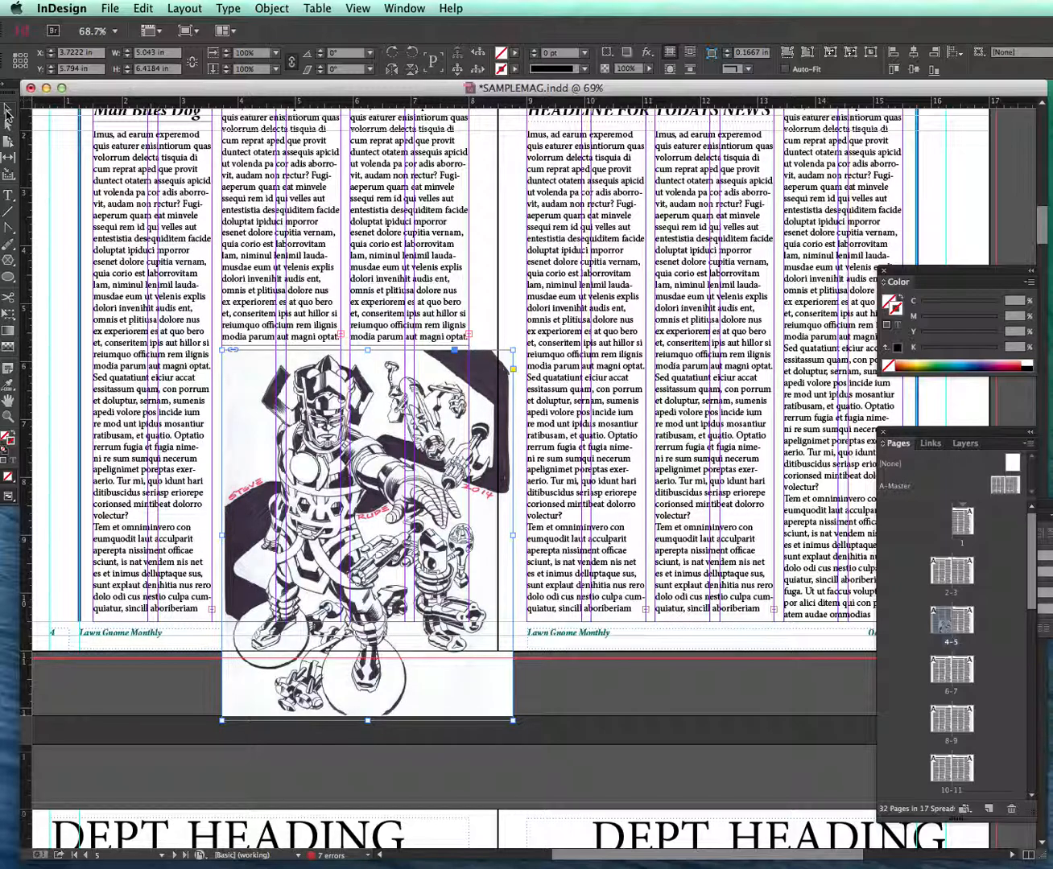
drag(513, 536, 500, 535)
click(361, 536)
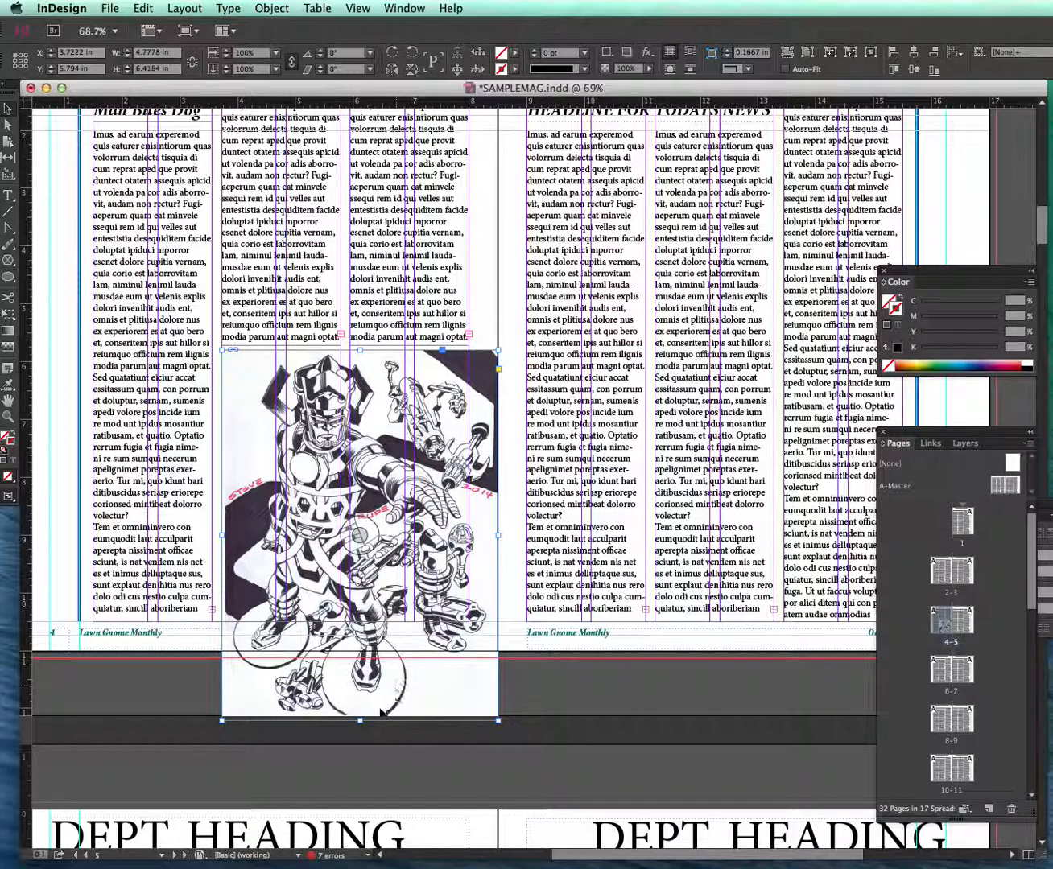
drag(360, 718, 362, 658)
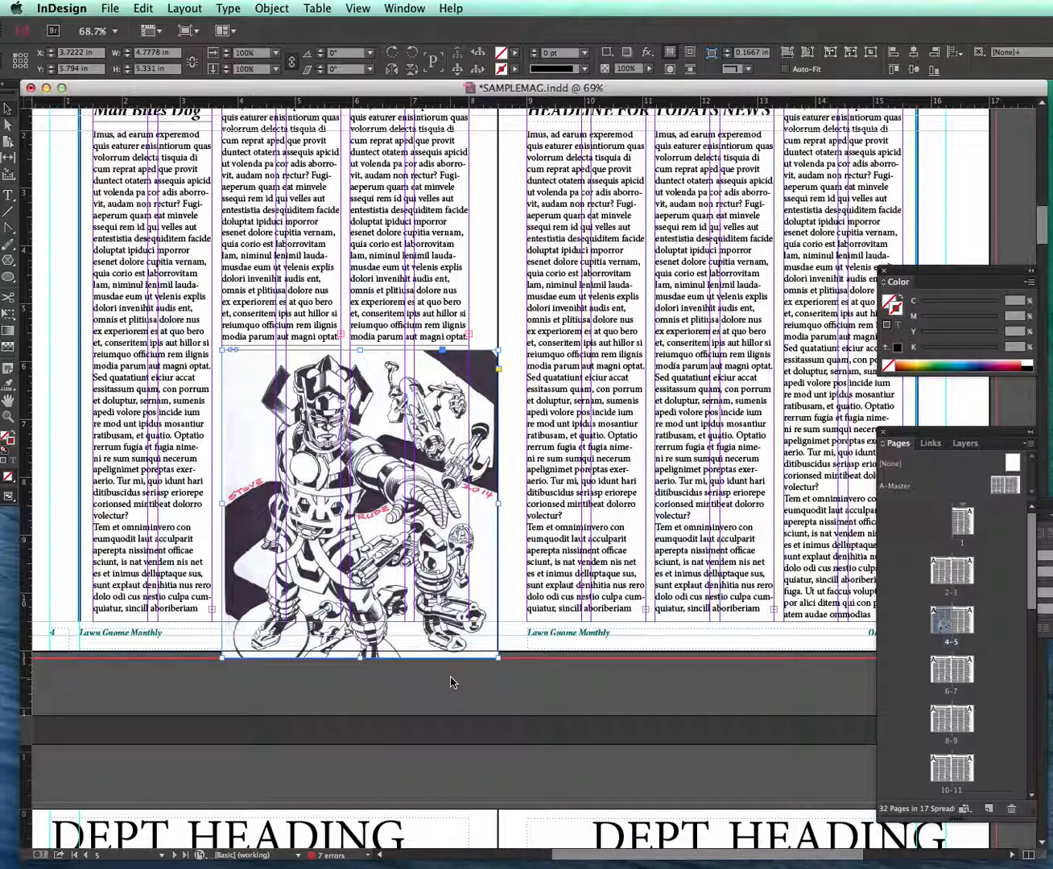
click(450, 685)
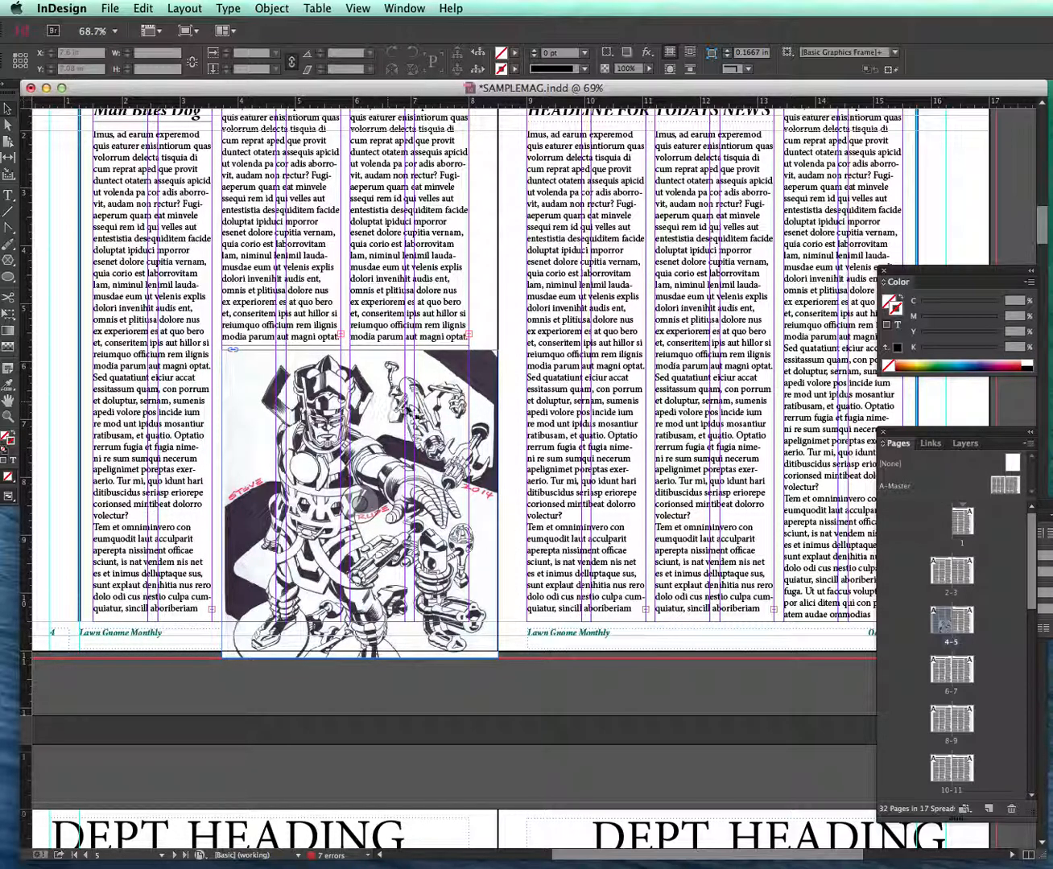
Step: Give the image frame a 5 pt dark blue stroke (C=93, M=56, Y=32, K=10)
click(439, 439)
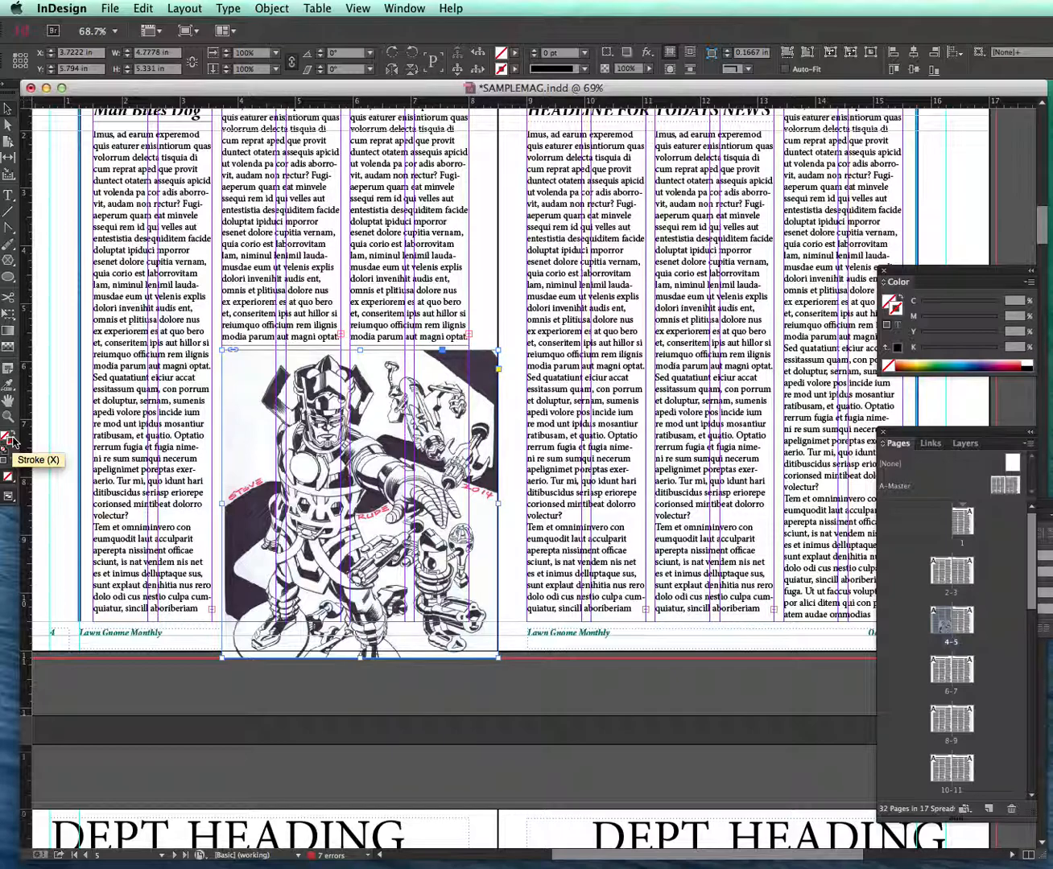
double_click(15, 440)
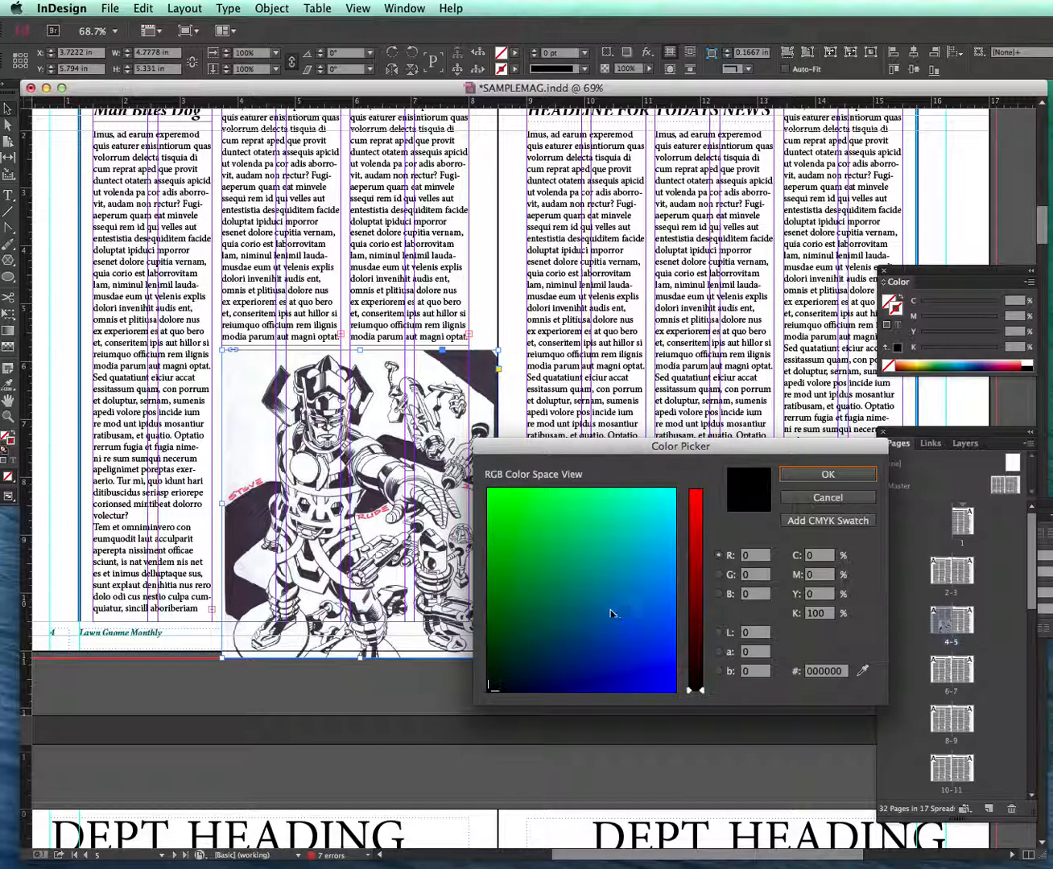
click(580, 614)
key(Return)
click(535, 51)
click(534, 50)
click(534, 50)
click(535, 50)
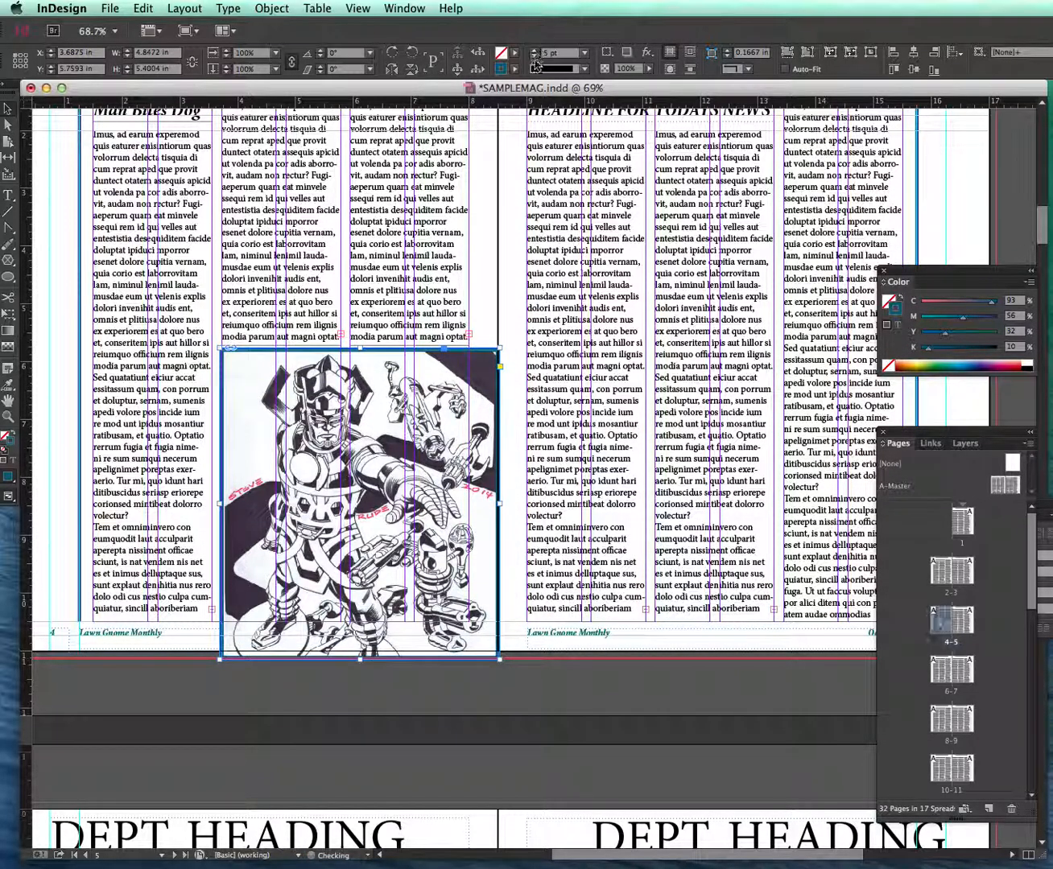
Step: Deselect the image frame and check the page 4-5 spread in Preview screen mode
click(517, 699)
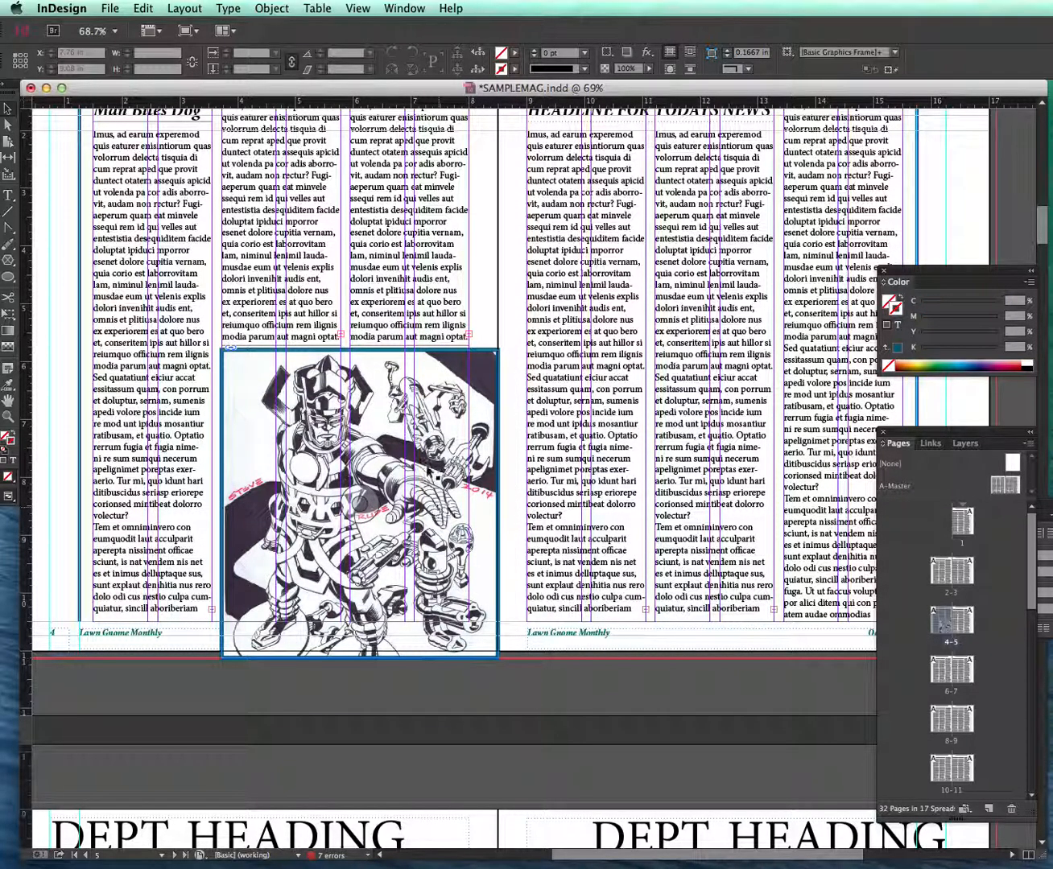
scroll(427, 470, up, 5)
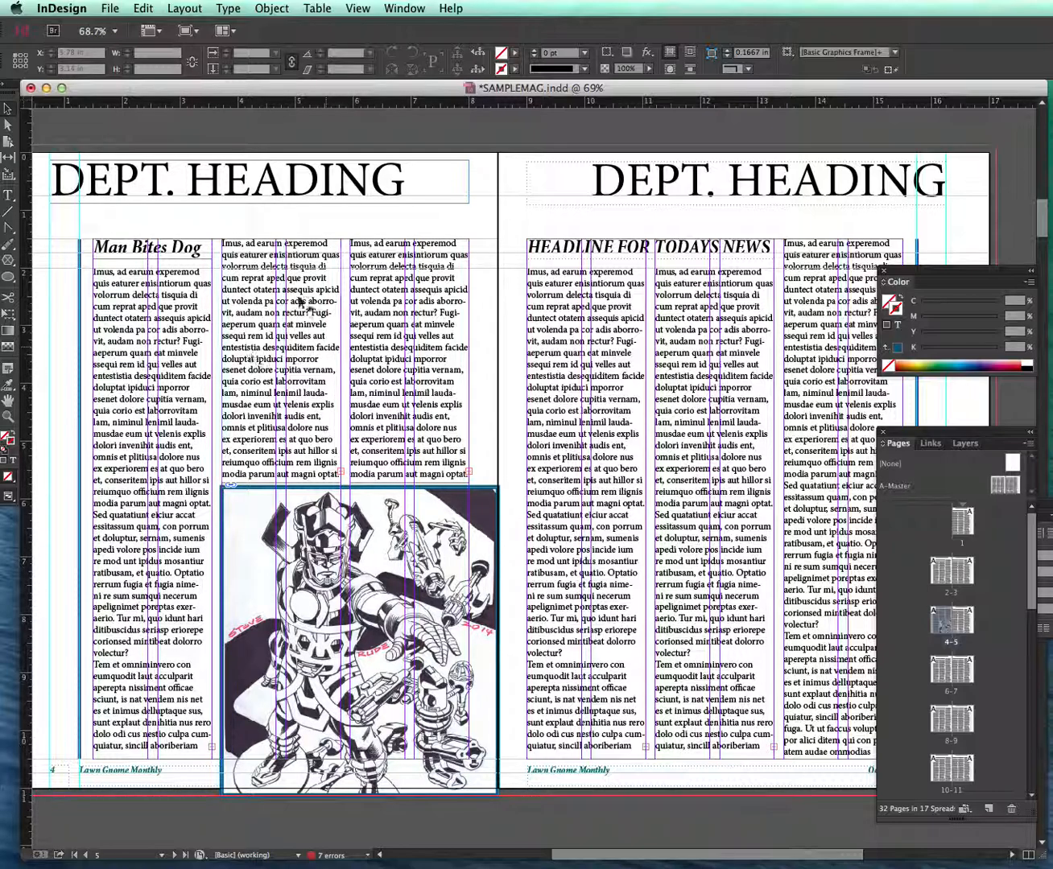
scroll(269, 380, left, 1)
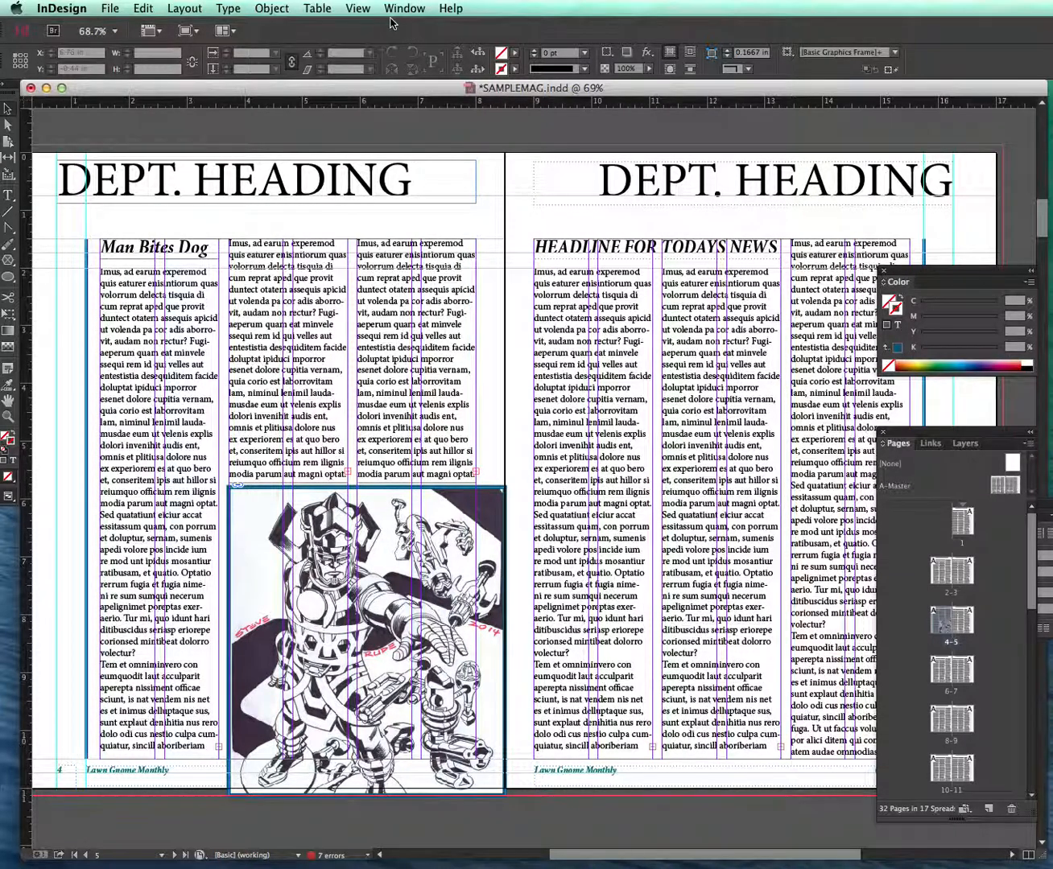
click(355, 8)
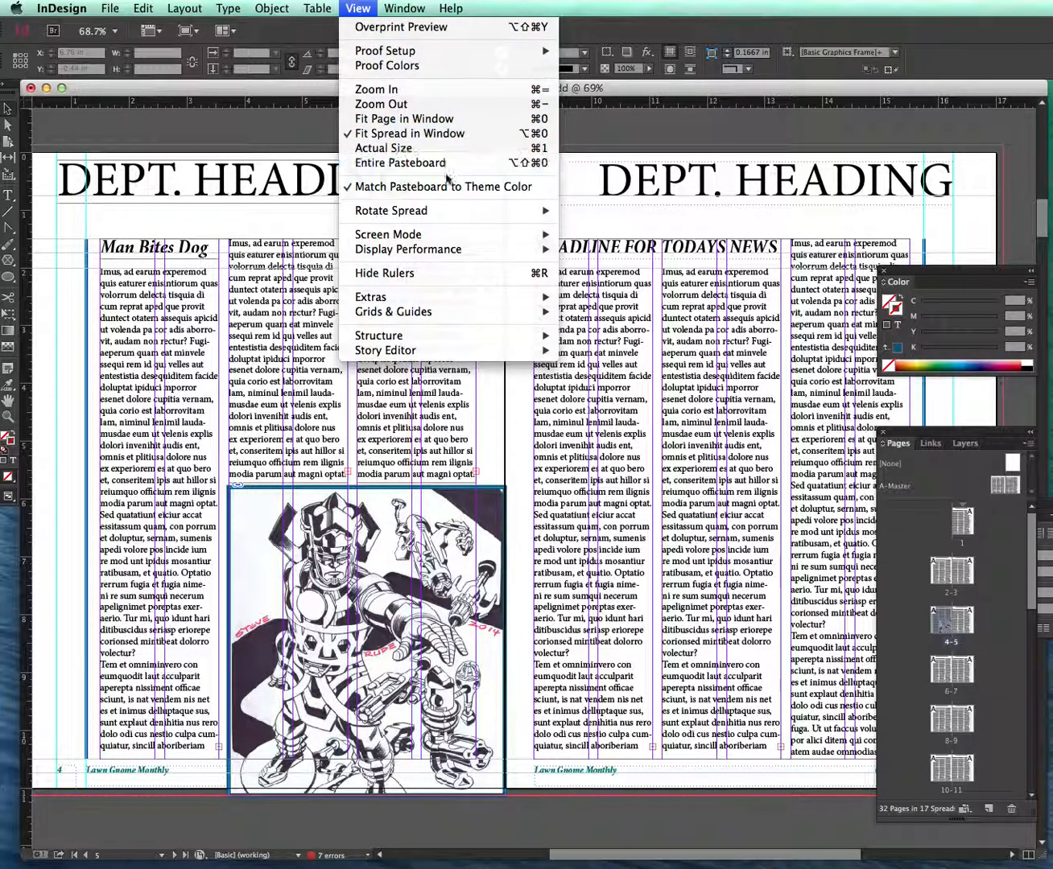
mouse_move(387, 234)
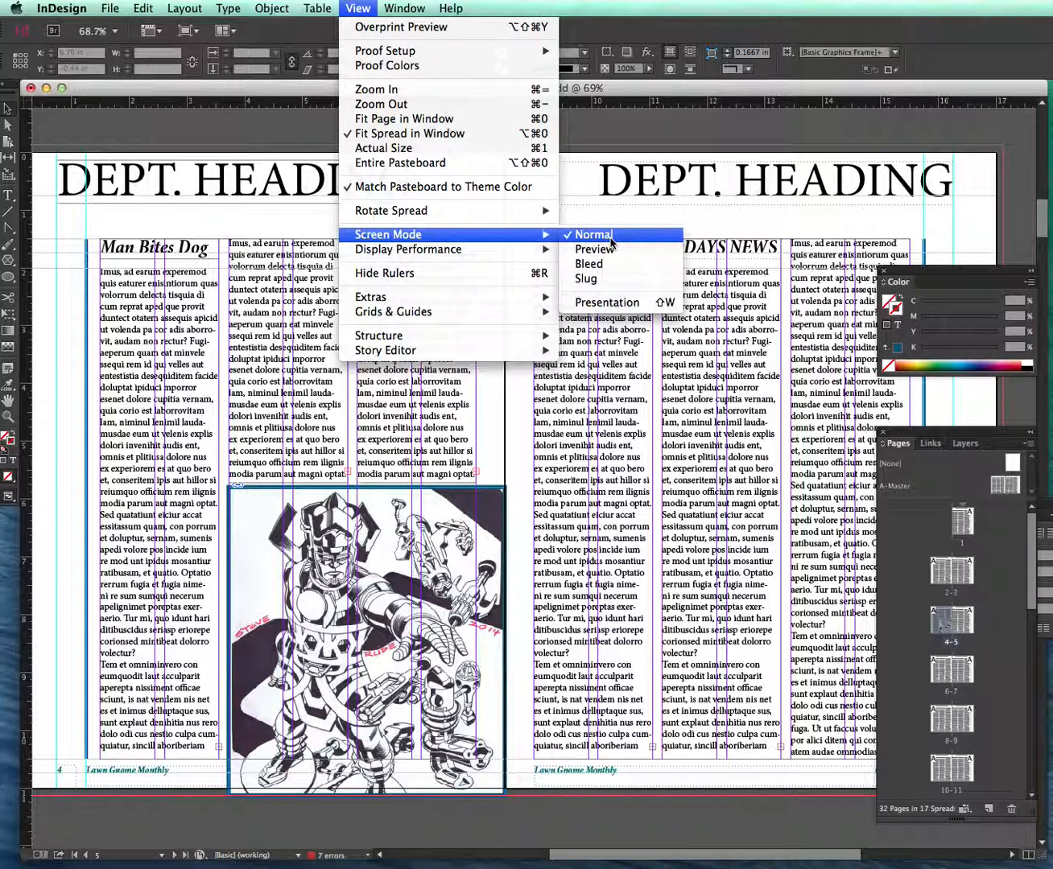
click(611, 250)
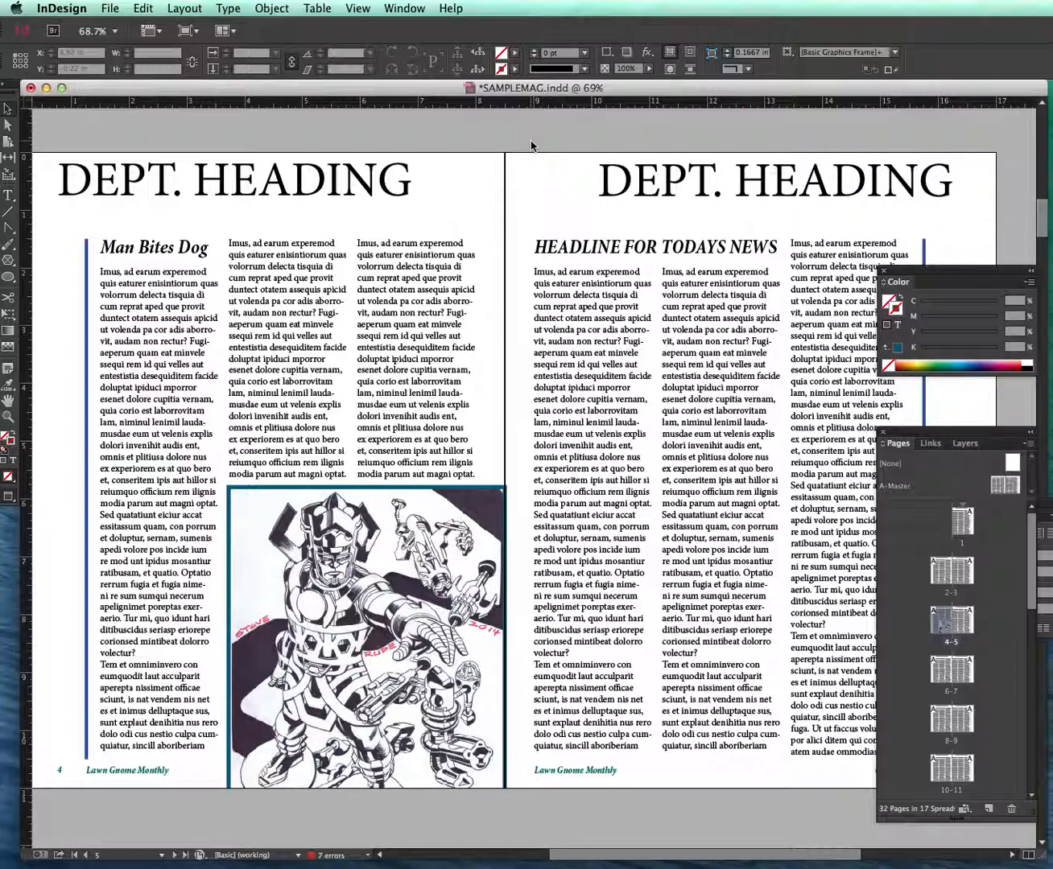
Step: Return the page 4-5 spread to Normal screen mode
click(358, 9)
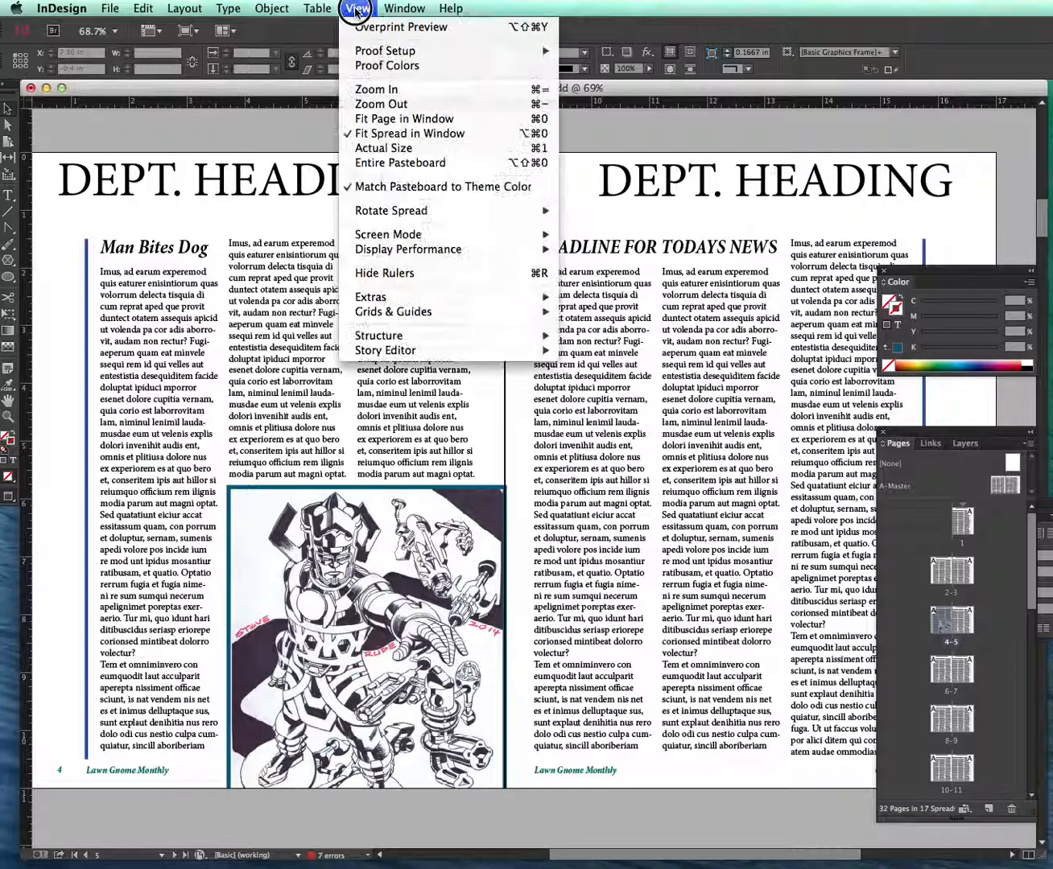
mouse_move(426, 242)
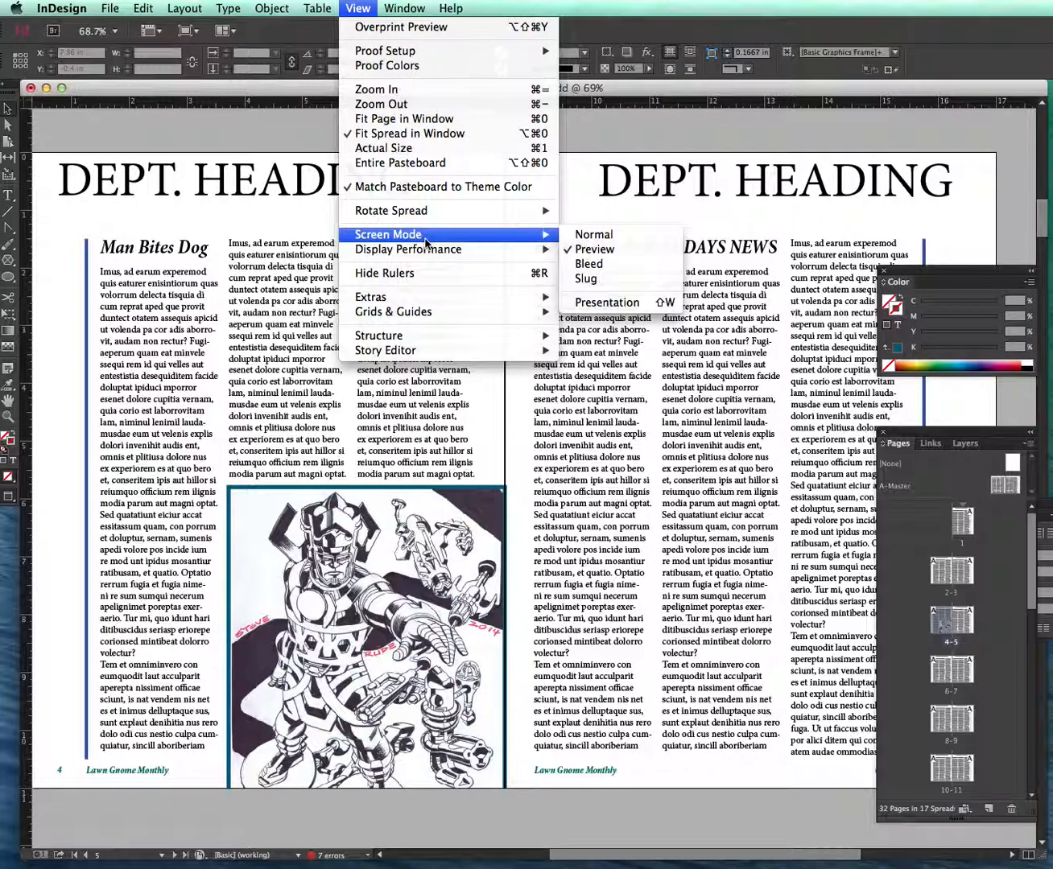
click(607, 242)
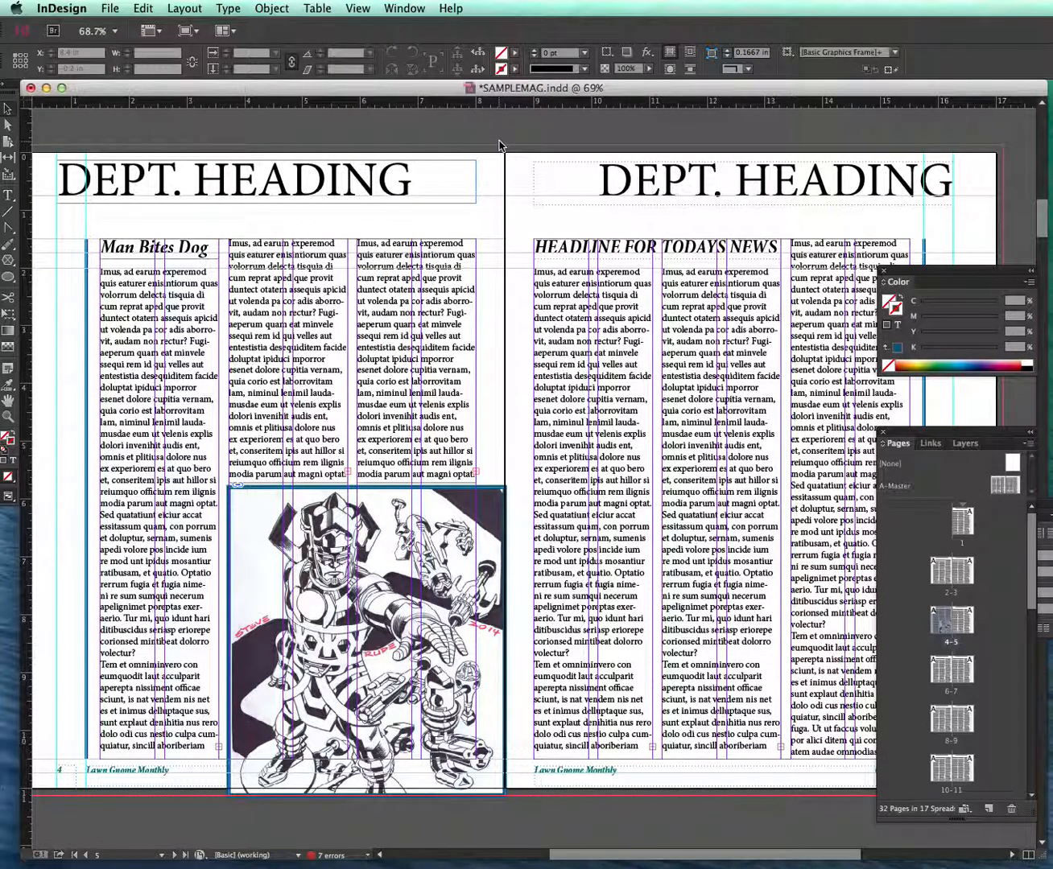